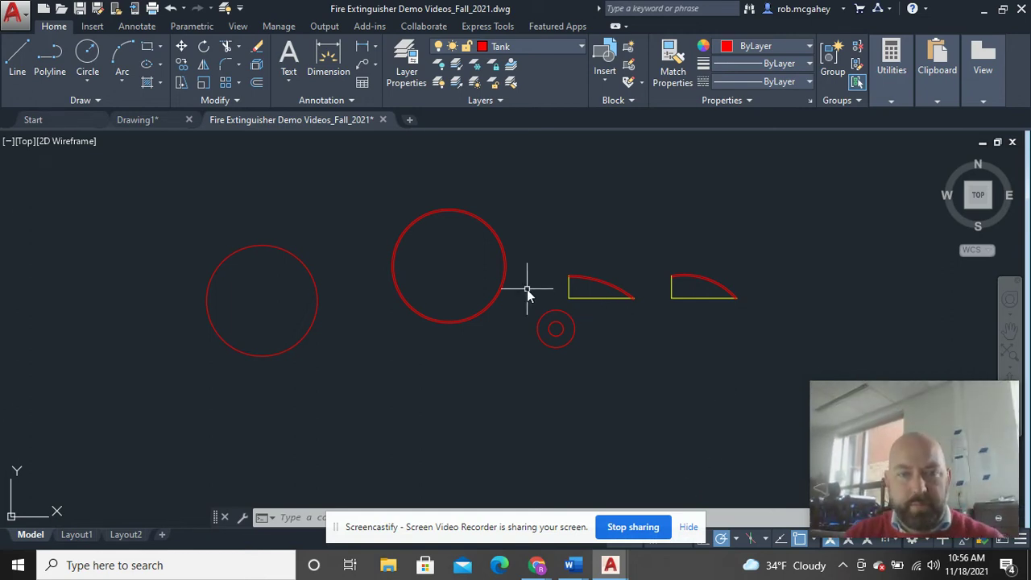
- Pan and zoom the drawing to center the enlarged double circle
middle_click_drag(484, 293, 520, 329)
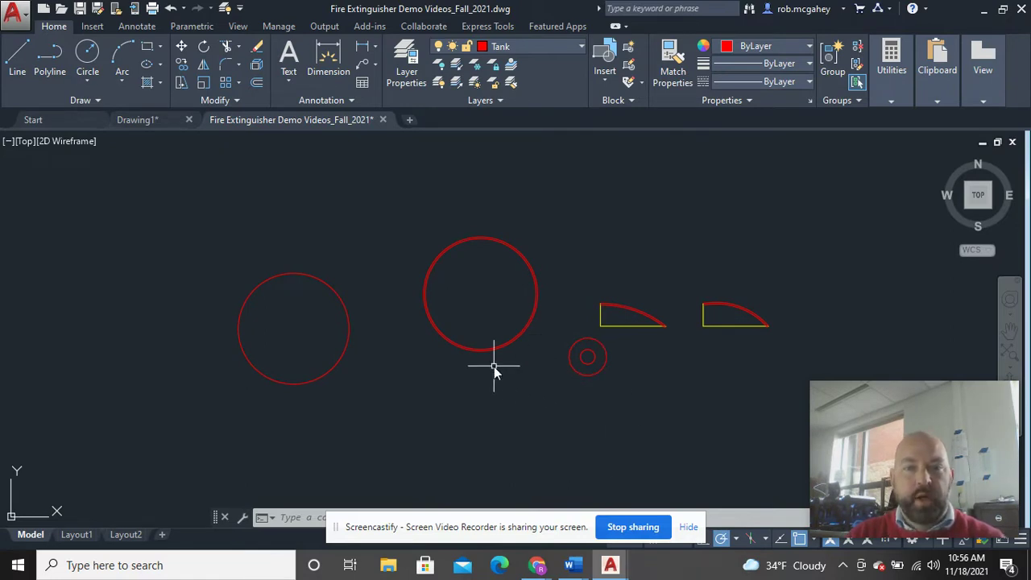
scroll(494, 367, "up", 4)
scroll(495, 361, "down", 1)
scroll(419, 363, "up", 1)
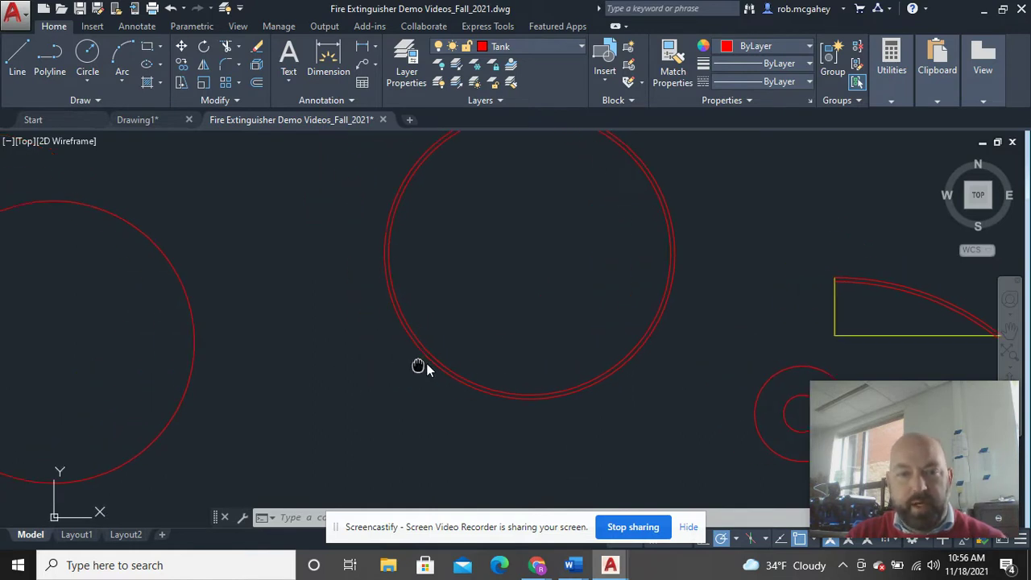
middle_click_drag(241, 382, 405, 406)
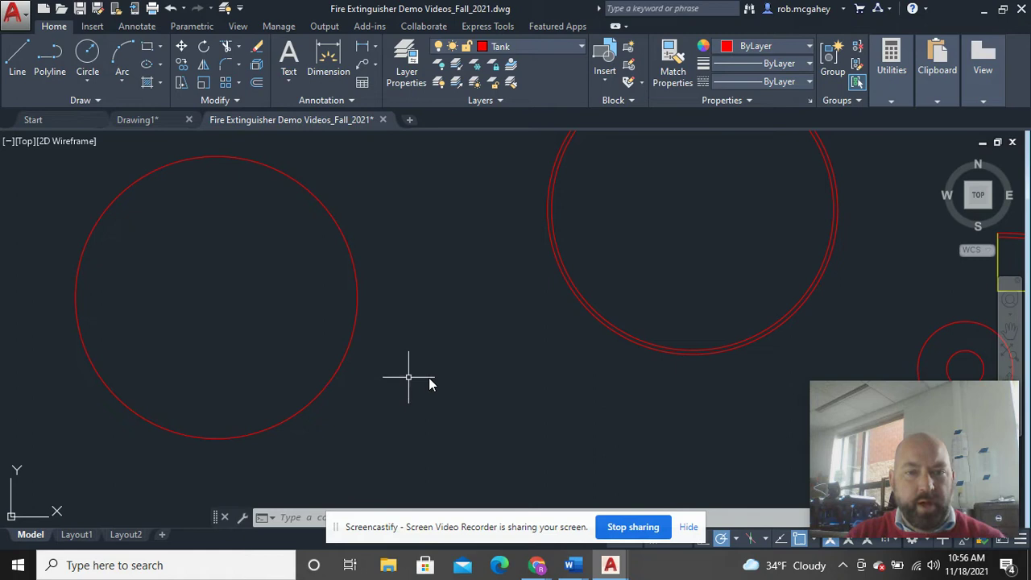
scroll(765, 387, "up", 2)
middle_click_drag(736, 368, 599, 367)
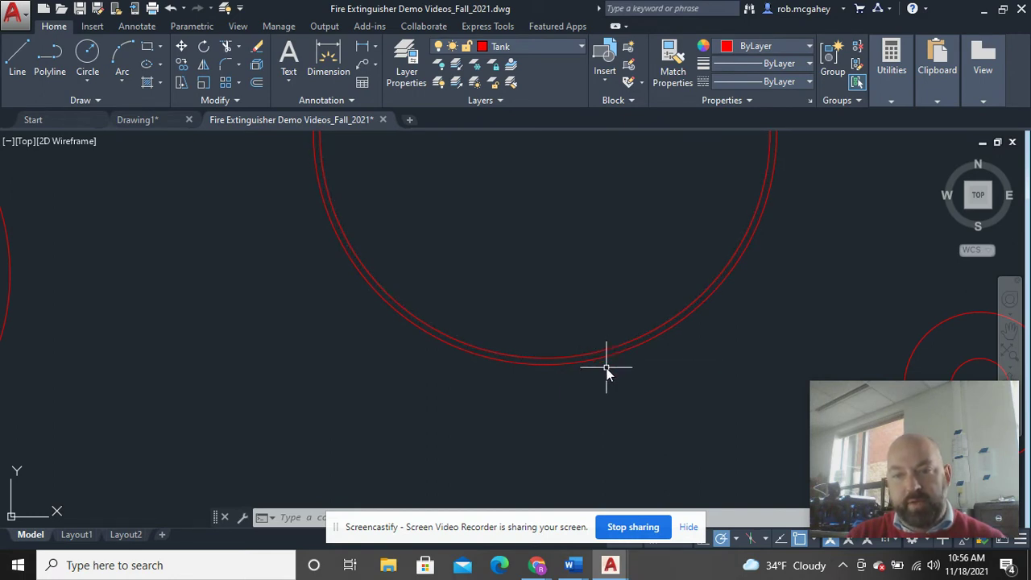
scroll(611, 407, "down", 6)
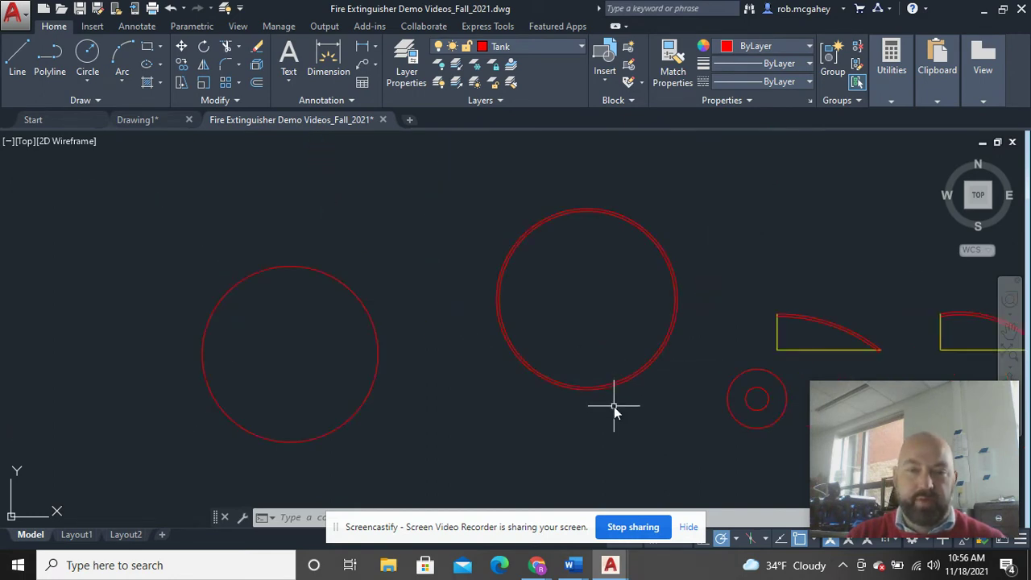
middle_click_drag(642, 396, 589, 370)
middle_click_drag(677, 413, 587, 383)
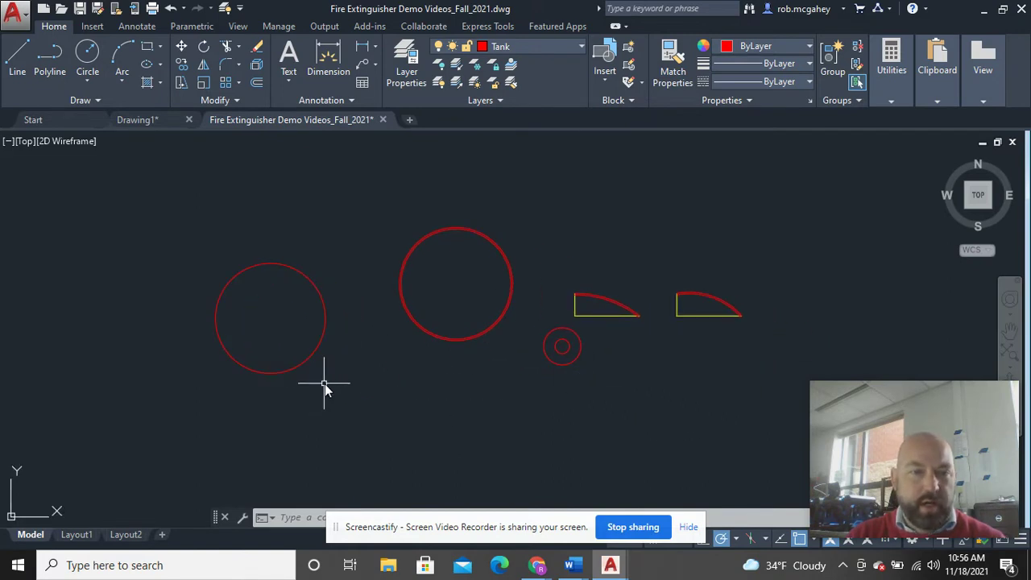
scroll(325, 387, "up", 2)
- Inspect the left circle and the double circle, then bring the arc outline into view
left_click(306, 338)
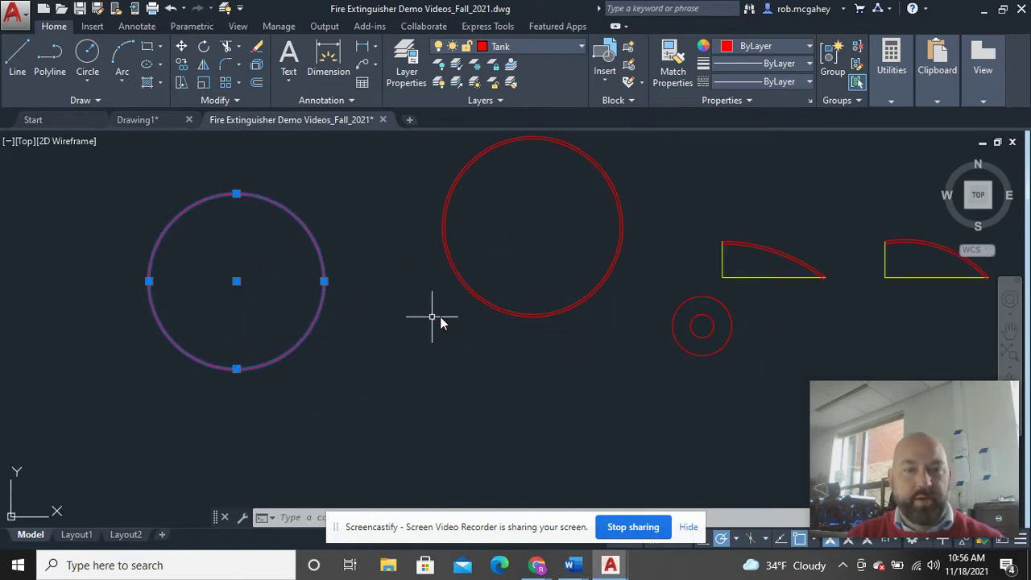
key("Escape")
left_click(512, 312)
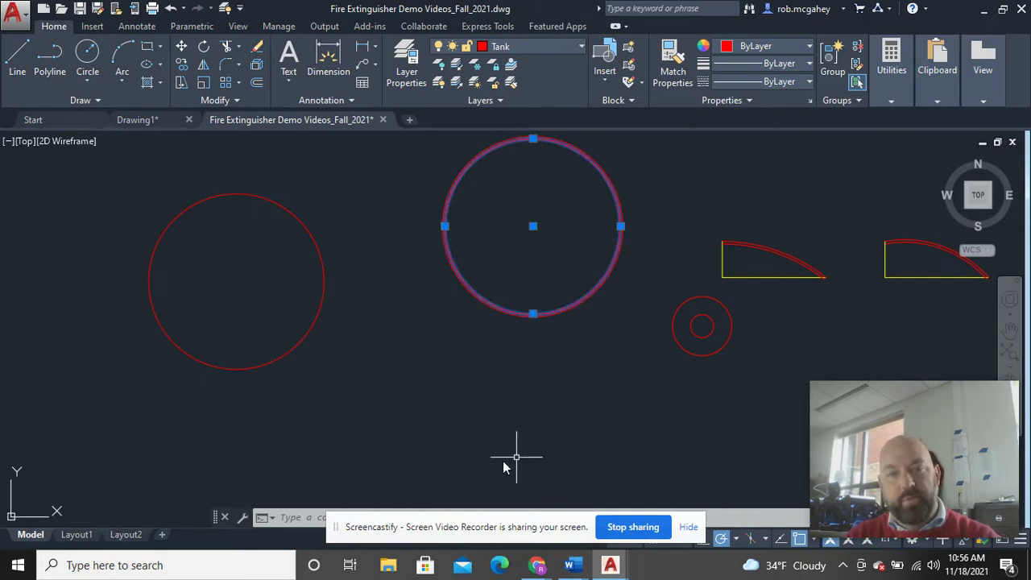
key("Escape")
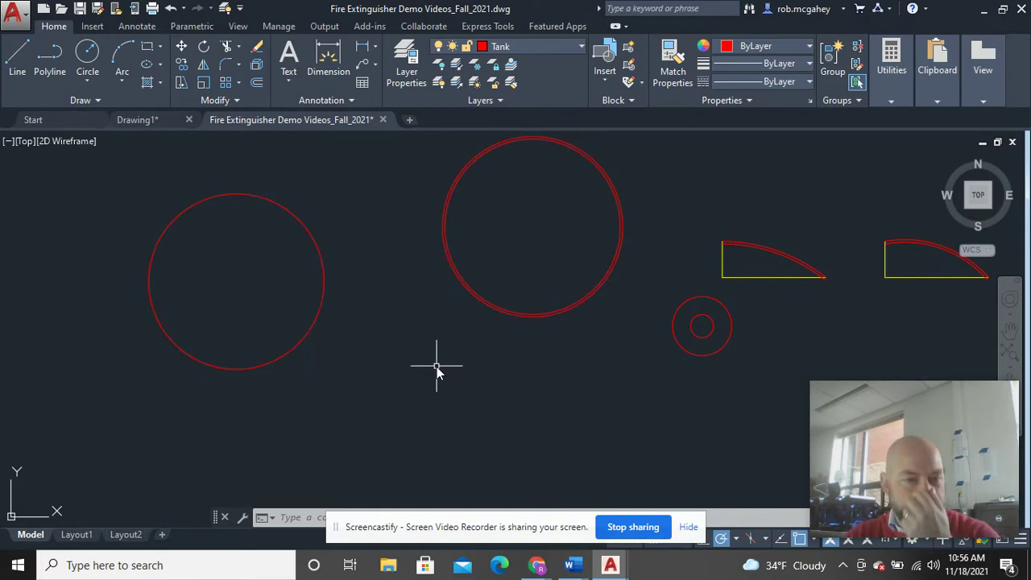
scroll(660, 347, "up", 5)
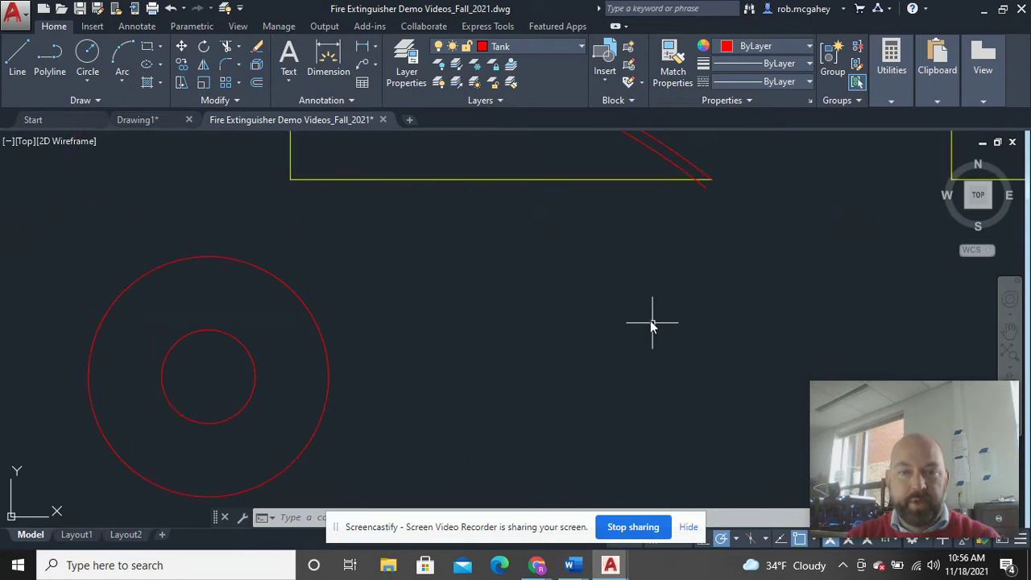
middle_click_drag(652, 322, 626, 451)
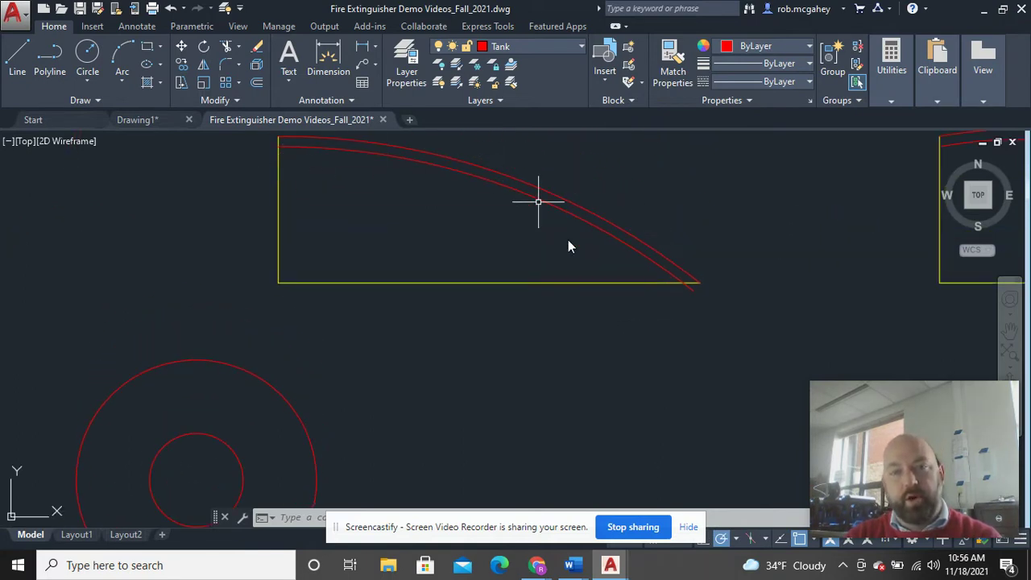
scroll(617, 328, "down", 2)
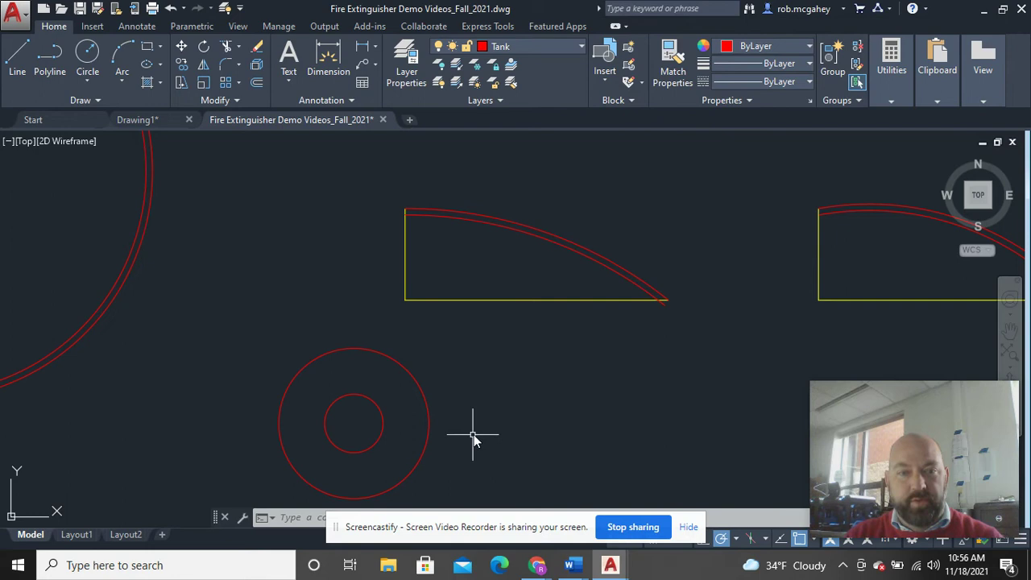
scroll(472, 426, "down", 3)
middle_click_drag(513, 456, 501, 391)
scroll(427, 430, "up", 3)
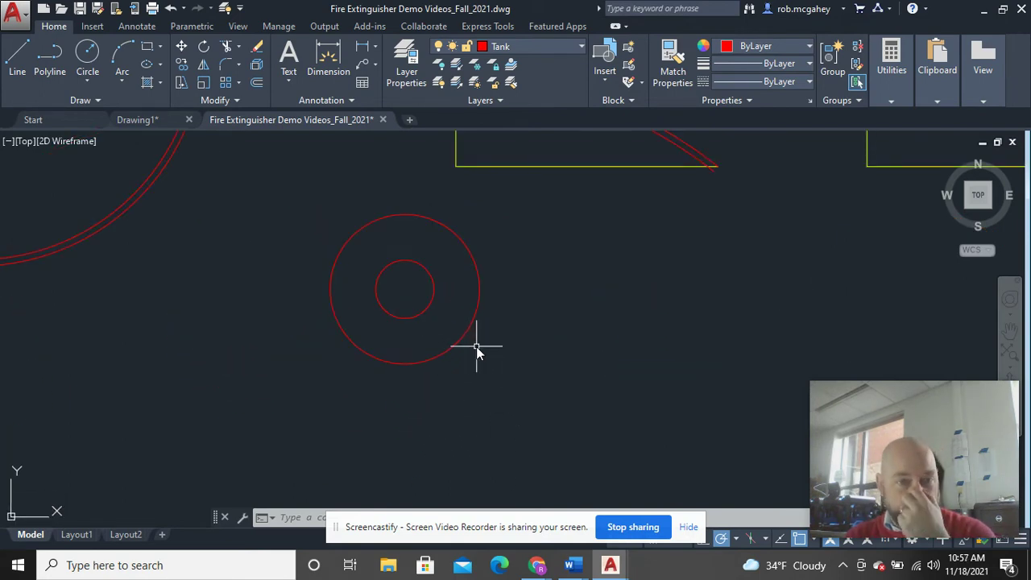
- Frame the left arc outline and inspect the yellow construction lines beneath it
scroll(451, 330, "down", 5)
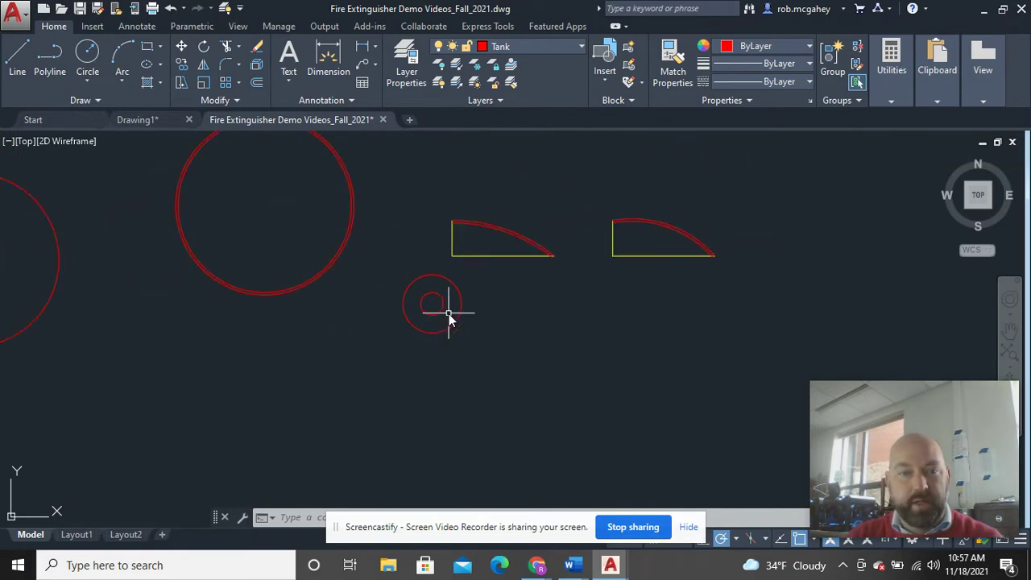
scroll(451, 314, "down", 3)
middle_click_drag(571, 311, 578, 362)
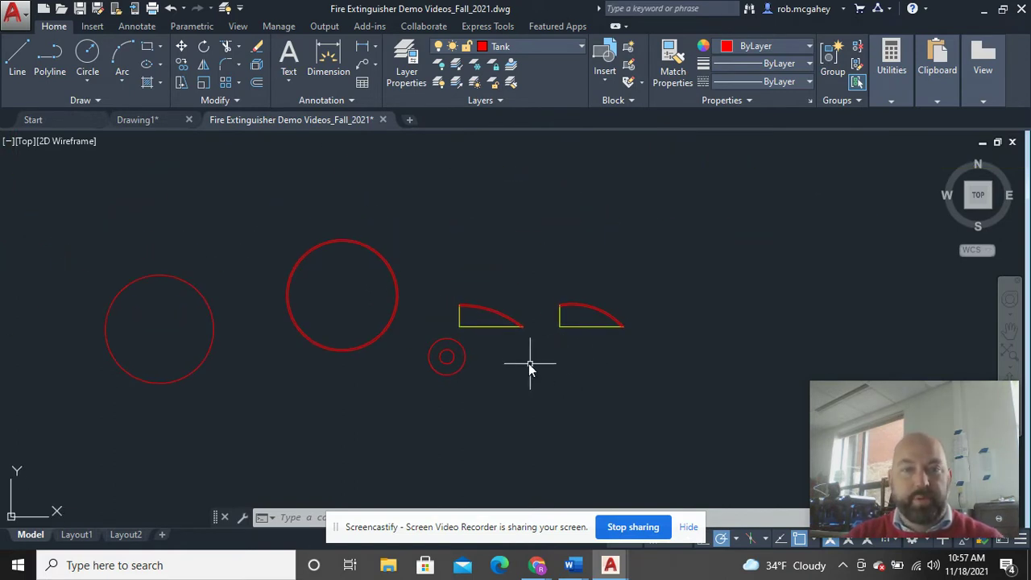
scroll(488, 325, "up", 8)
mouse_move(536, 350)
middle_mouse_down()
mouse_move(590, 370)
mouse_move(568, 396)
middle_mouse_up()
left_click_drag(395, 391, 136, 309)
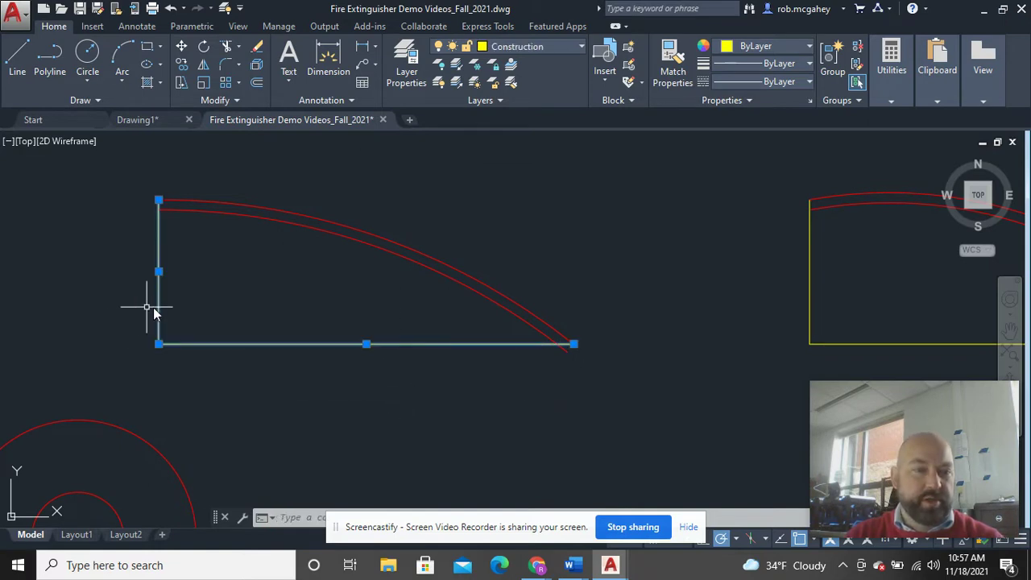
key("Escape")
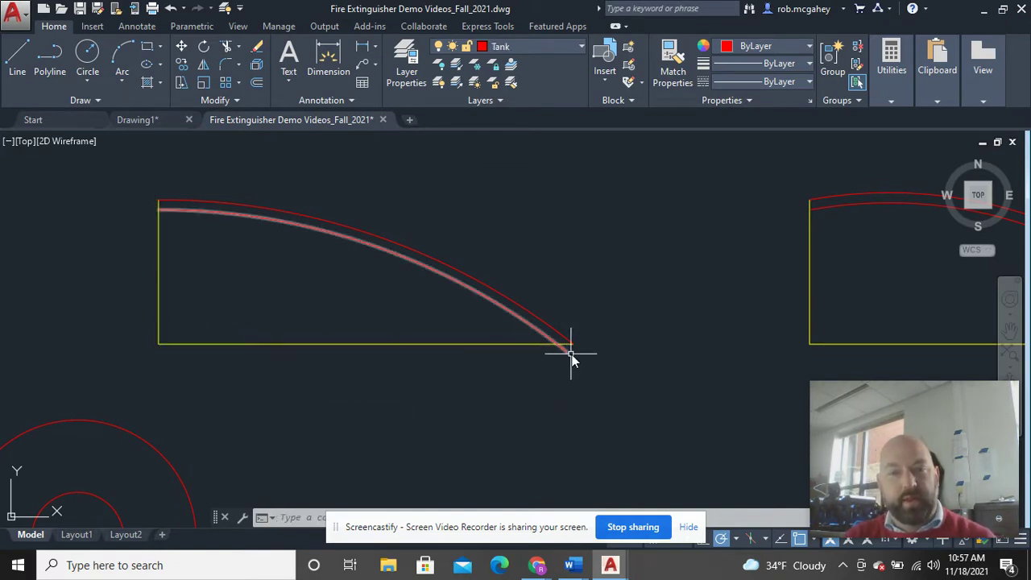
- Zoom to the arc's lower corner and inspect the yellow L-shaped construction outline
middle_click_drag(476, 357, 503, 353)
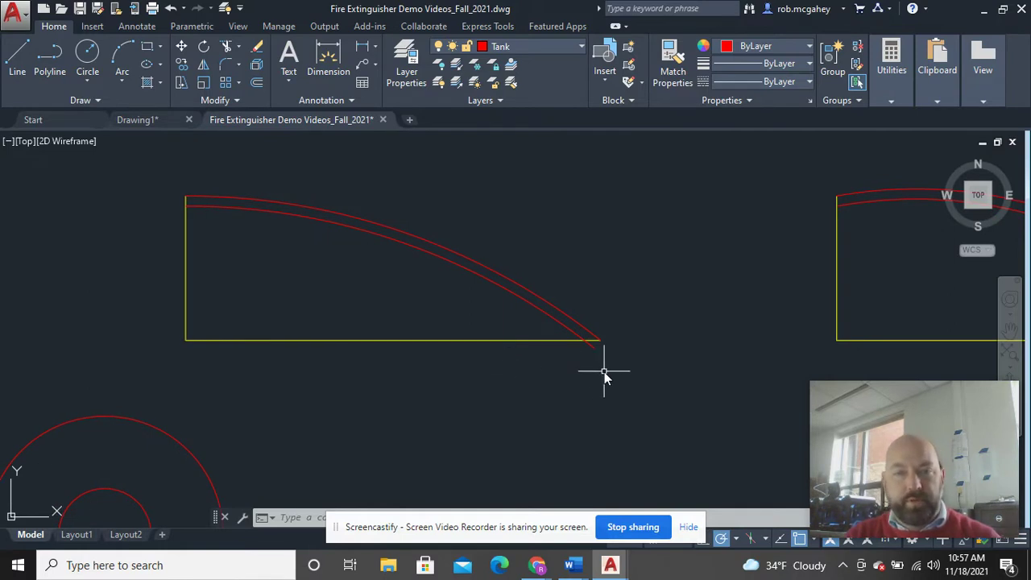
scroll(605, 372, "up", 3)
middle_click_drag(460, 350, 649, 367)
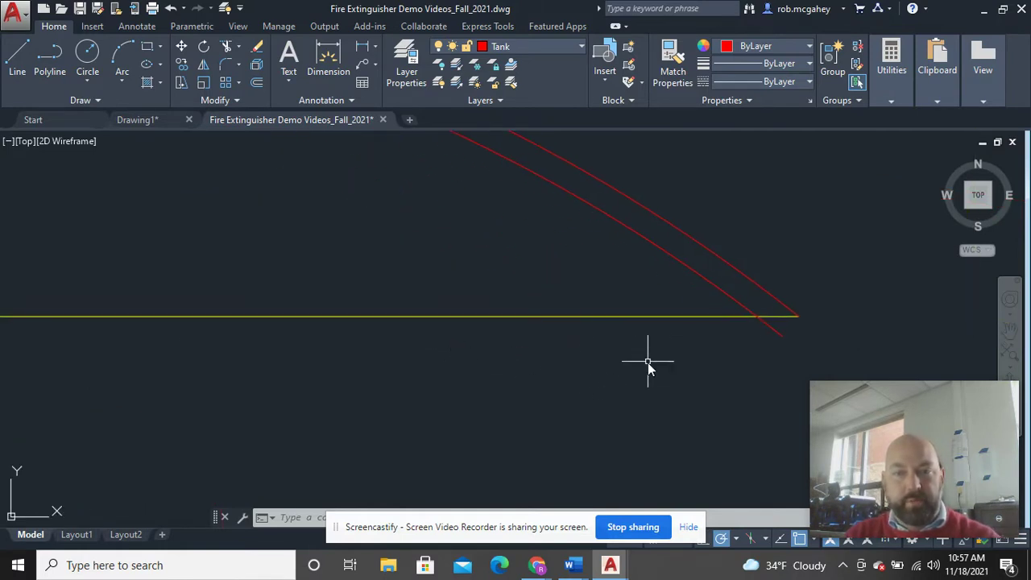
scroll(668, 352, "down", 3)
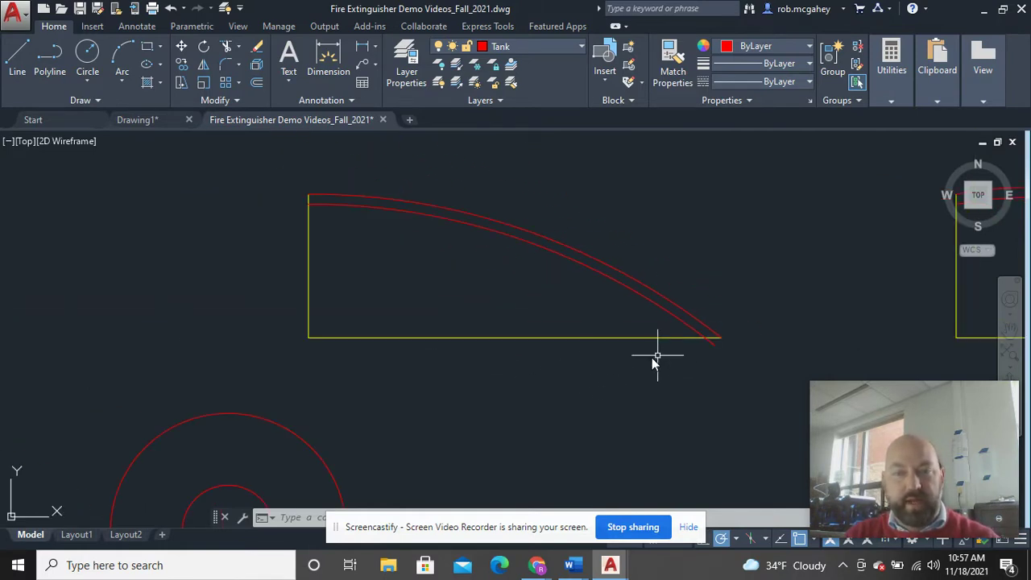
left_click(308, 338)
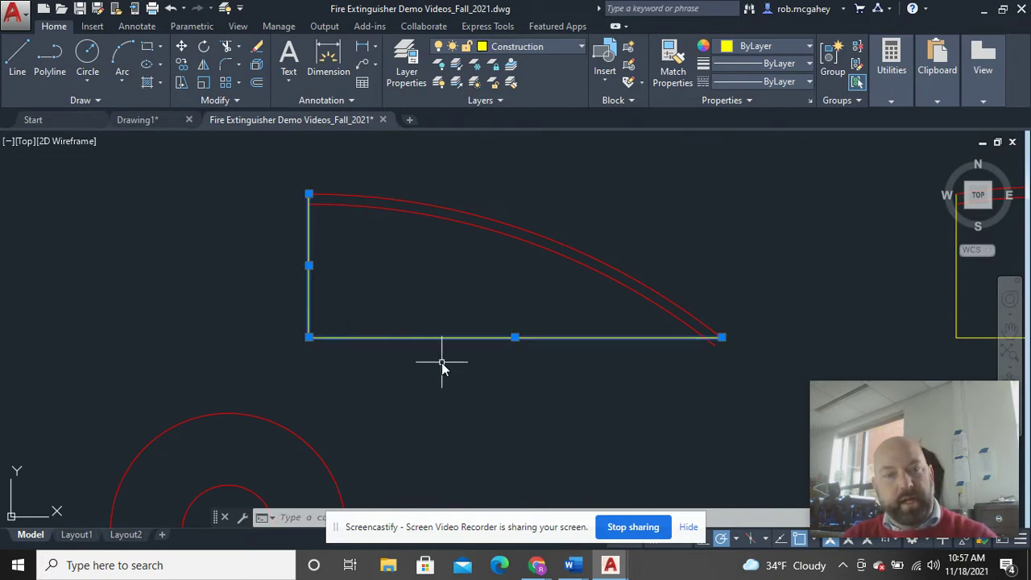
key("Escape")
- Inspect the bottom and horizontal construction lines of the left profile
left_click(454, 380)
left_click(428, 326)
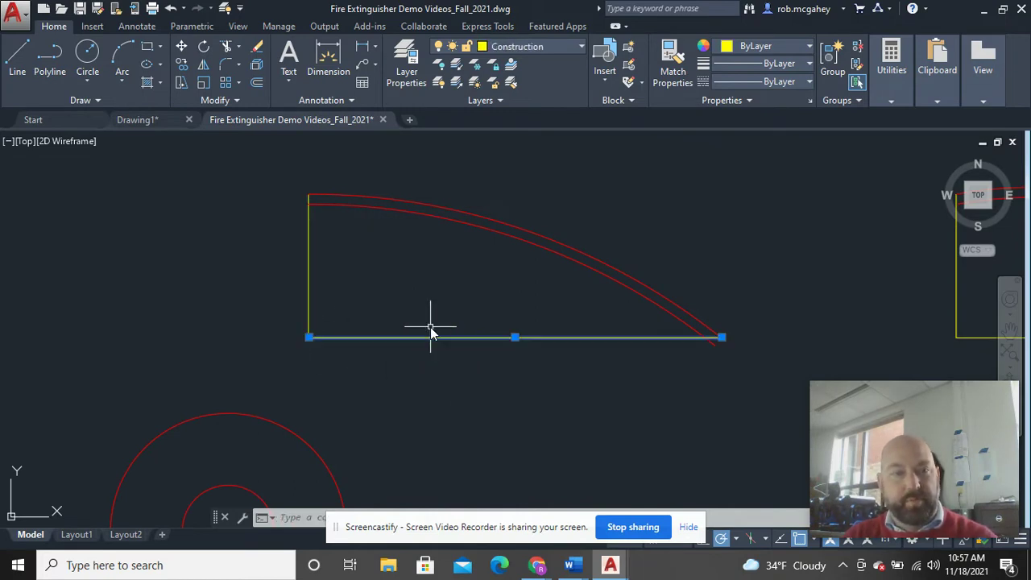
key("Escape")
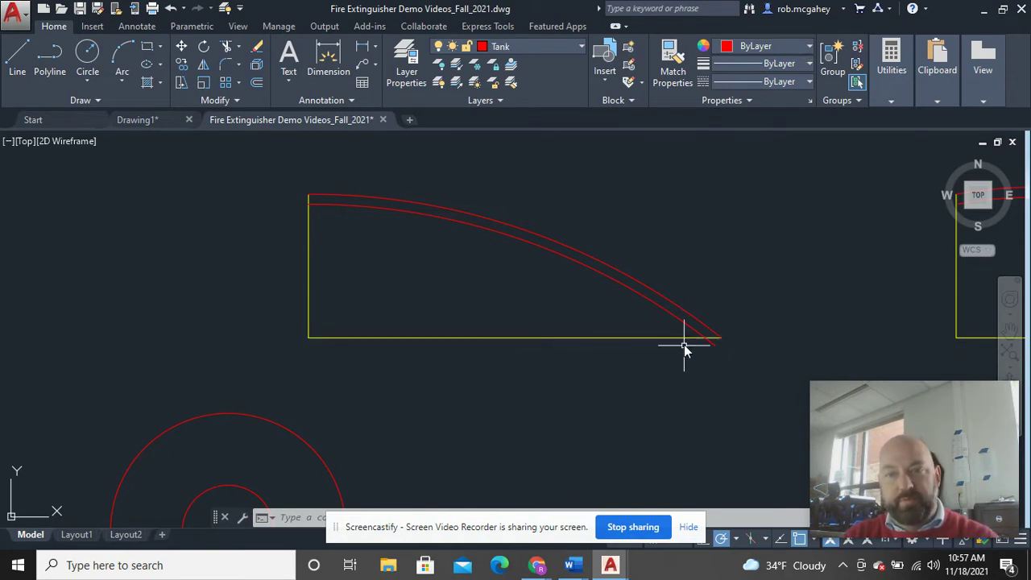
scroll(684, 345, "up", 4)
left_click(682, 375)
left_click(626, 299)
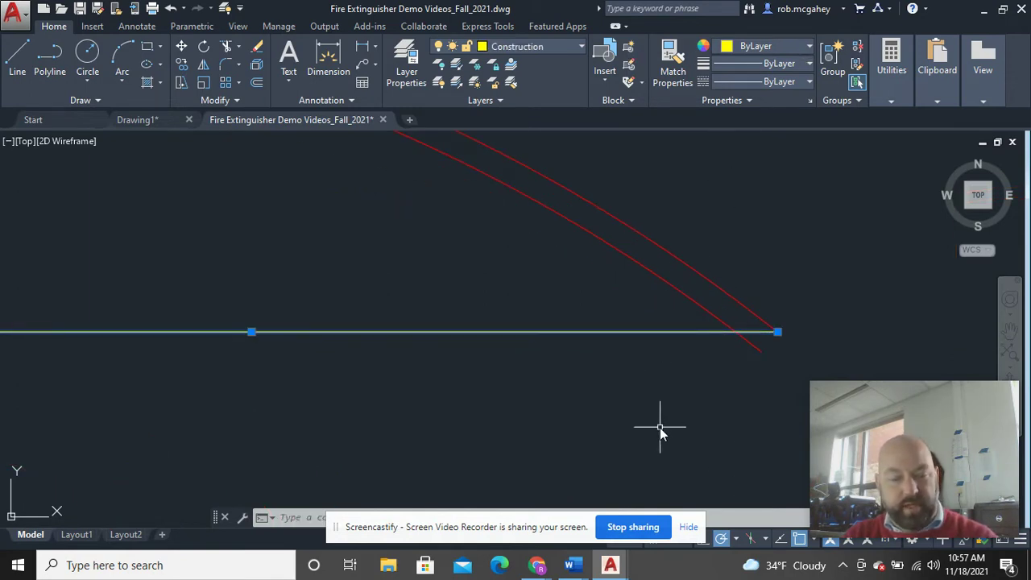
scroll(628, 474, "down", 2)
key("Escape")
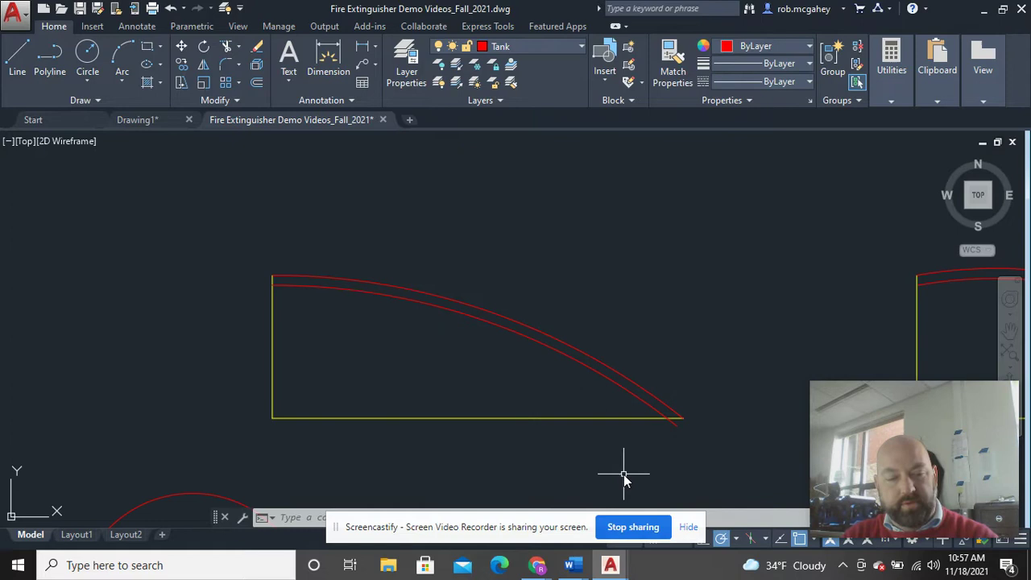
- Abandon a first trim attempt and an accidental multiline text command
type("t")
key("Return")
scroll(668, 443, "up", 3)
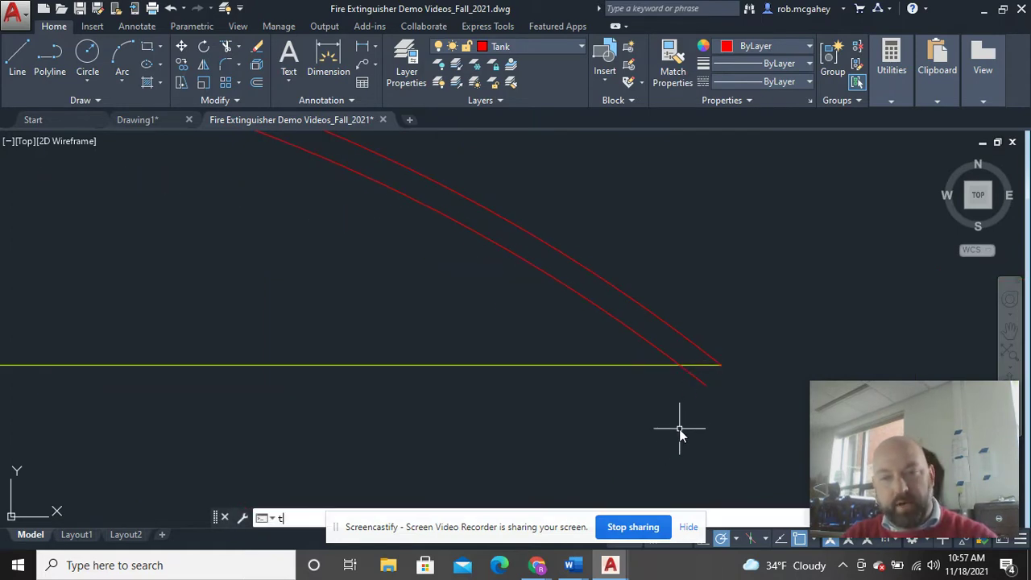
key("Escape")
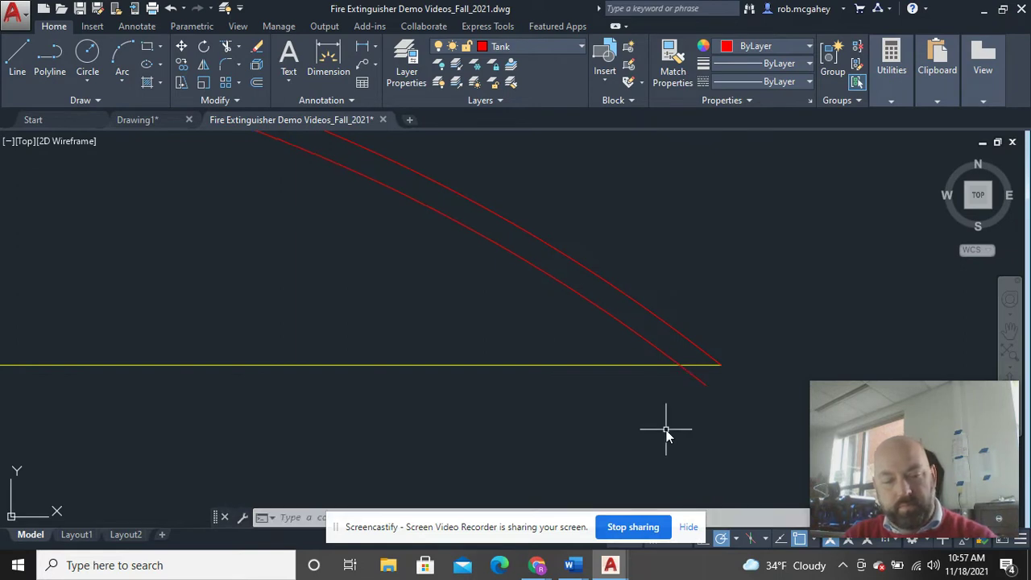
type("t")
key("Return")
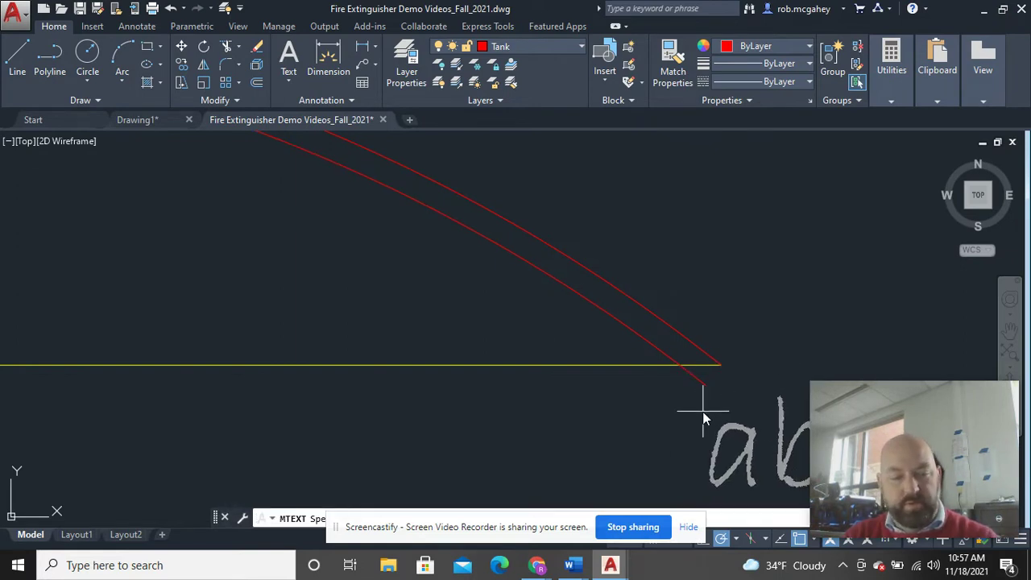
key("Escape")
- Trim away the left part of the dome profile's bottom line with TR
type("tr")
key("Return")
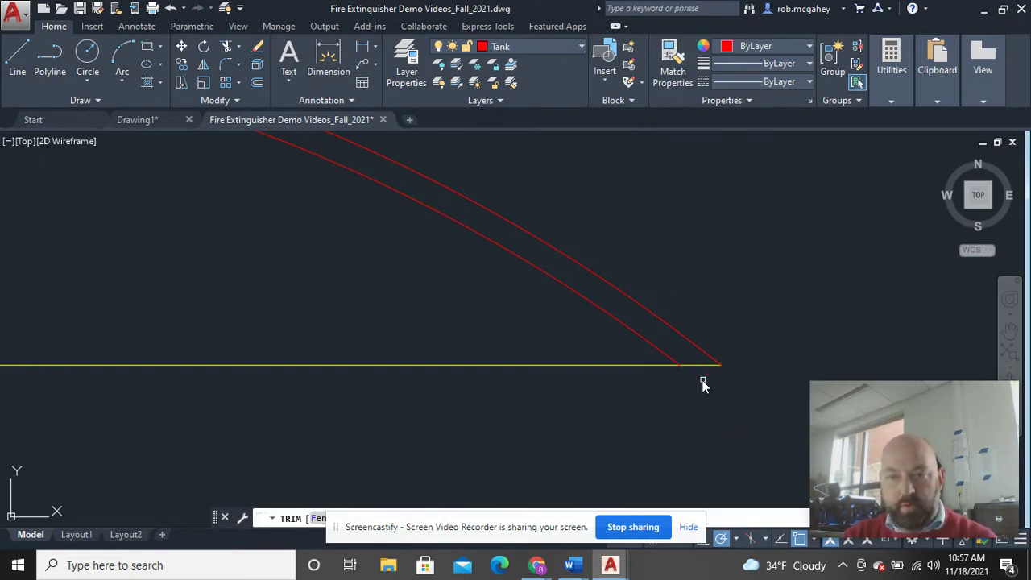
left_click(613, 365)
scroll(598, 393, "down", 4)
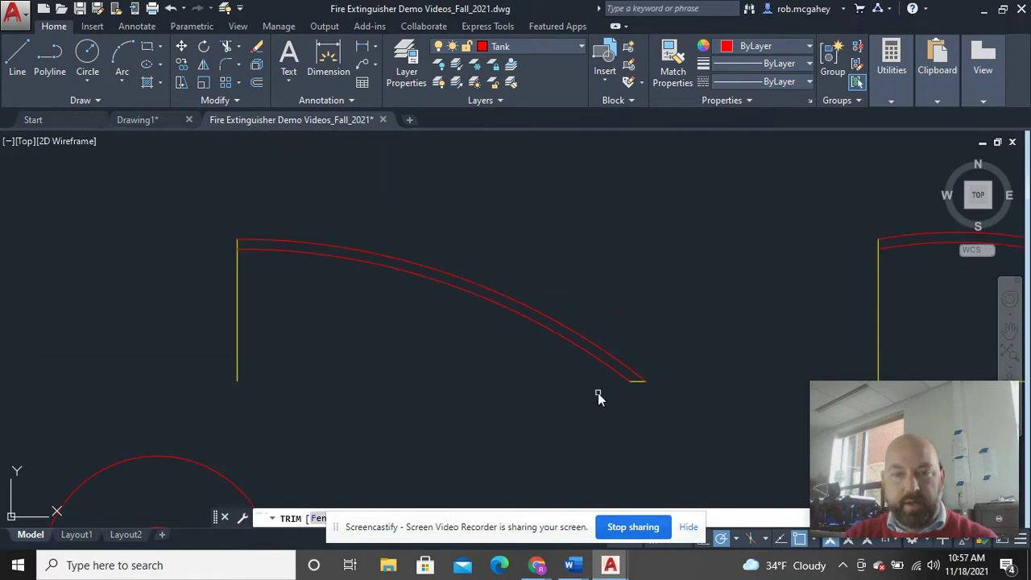
right_click(525, 388)
left_click(596, 172)
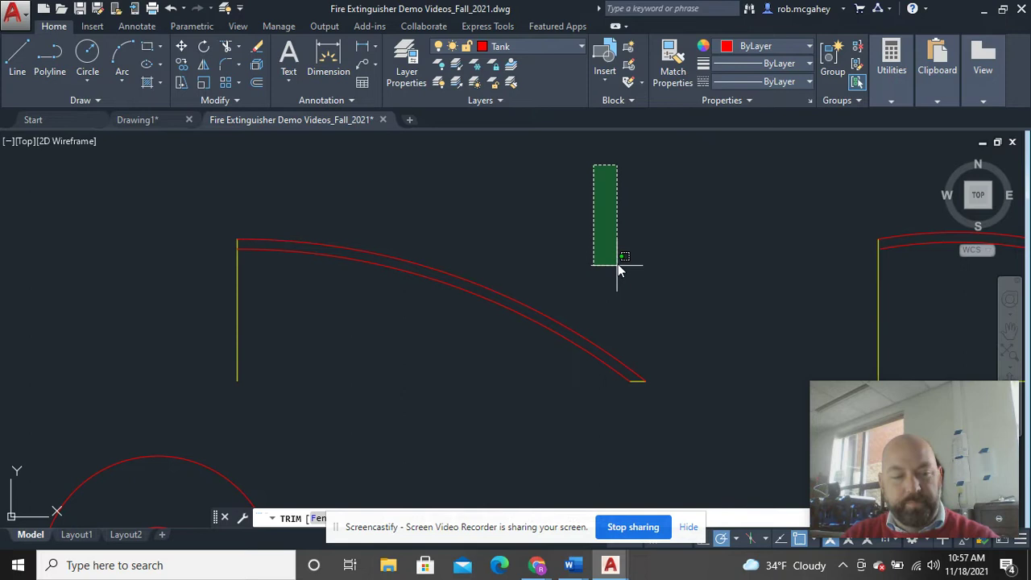
key("Escape")
- Match the short end cap's properties to the inner arc, putting it on the arcs' layer
type("ma")
key("Return")
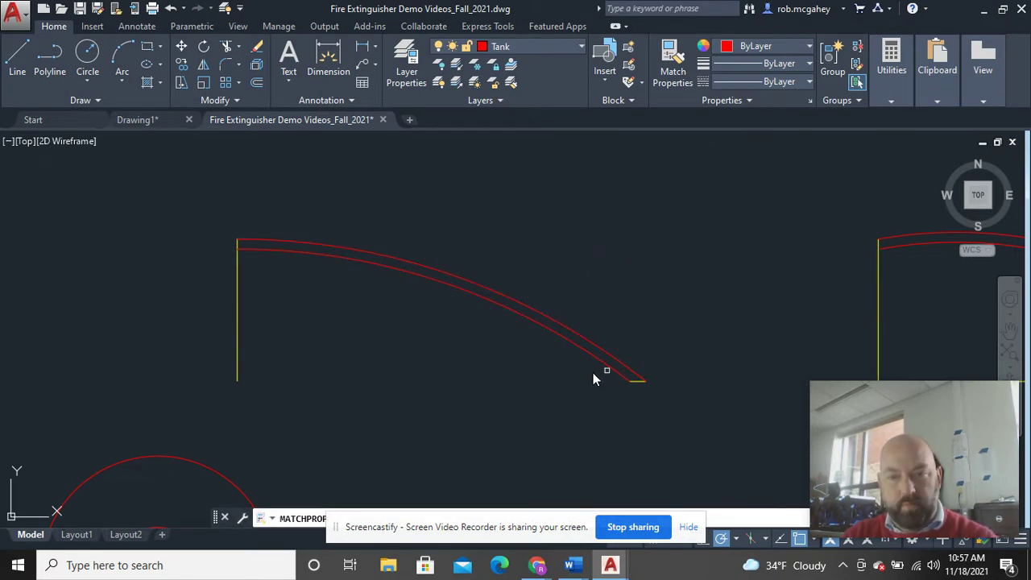
left_click(592, 364)
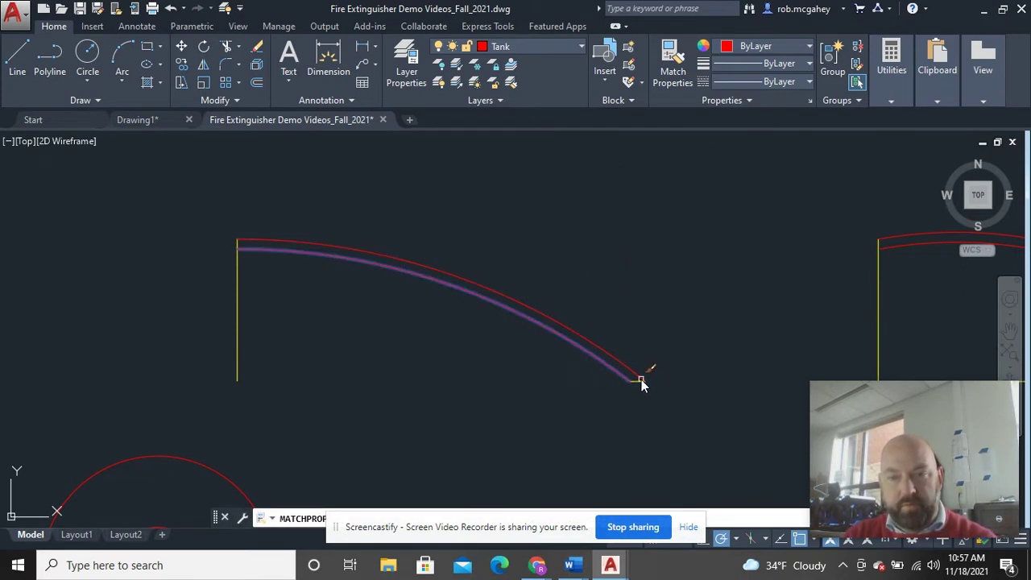
right_click(663, 274)
left_click(670, 284)
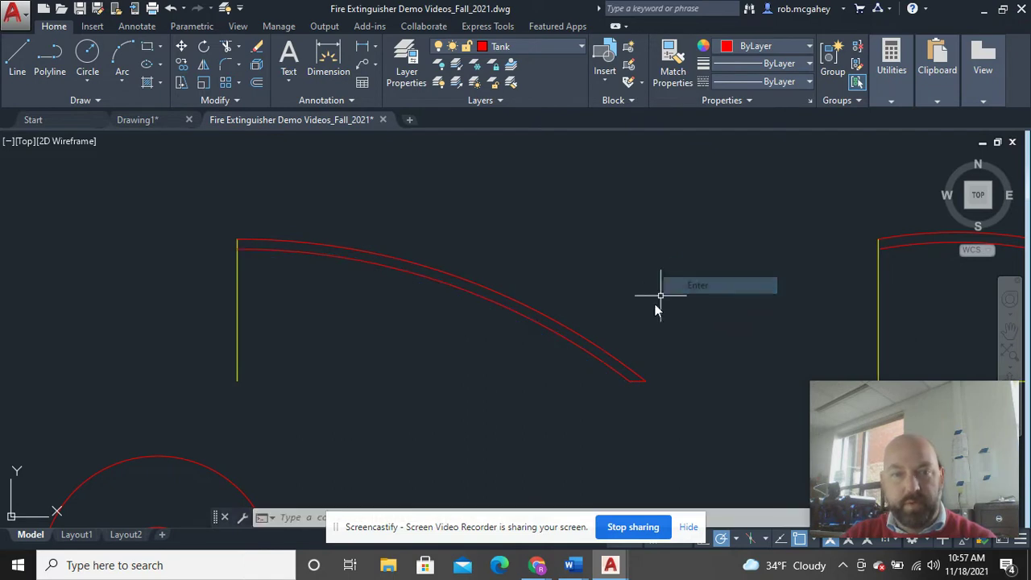
scroll(645, 316, "down", 1)
middle_click_drag(697, 337, 588, 396)
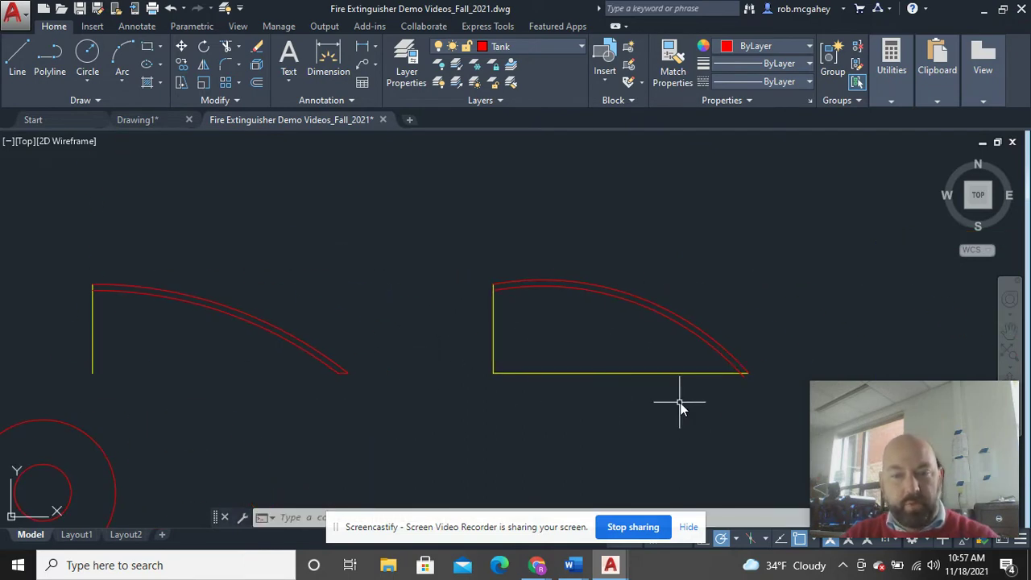
- Trim both pieces of the right profile's bottom line, leaving only its short end cap
type("tr")
key("Return")
scroll(764, 385, "up", 3)
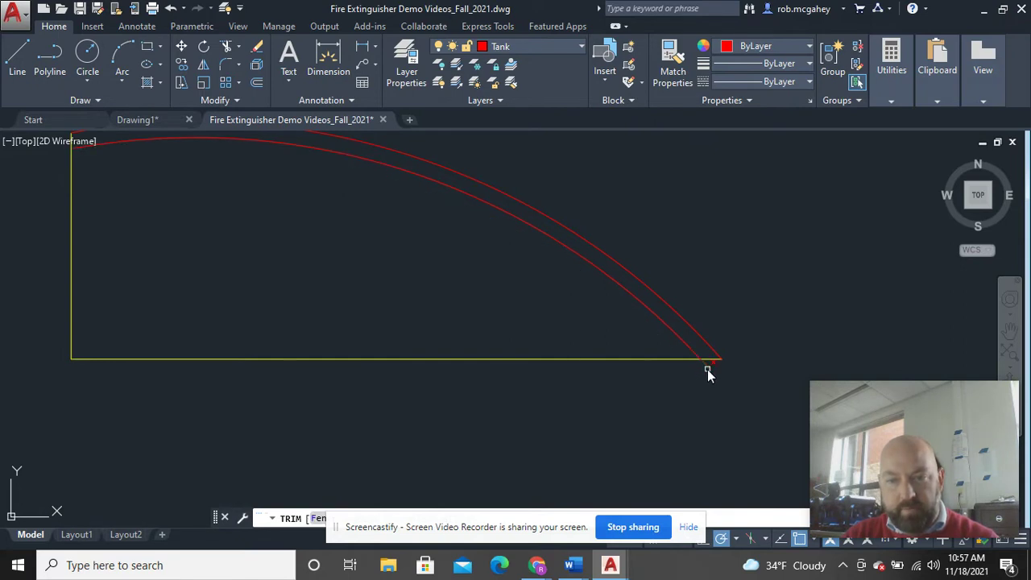
left_click(637, 364)
left_click(591, 333)
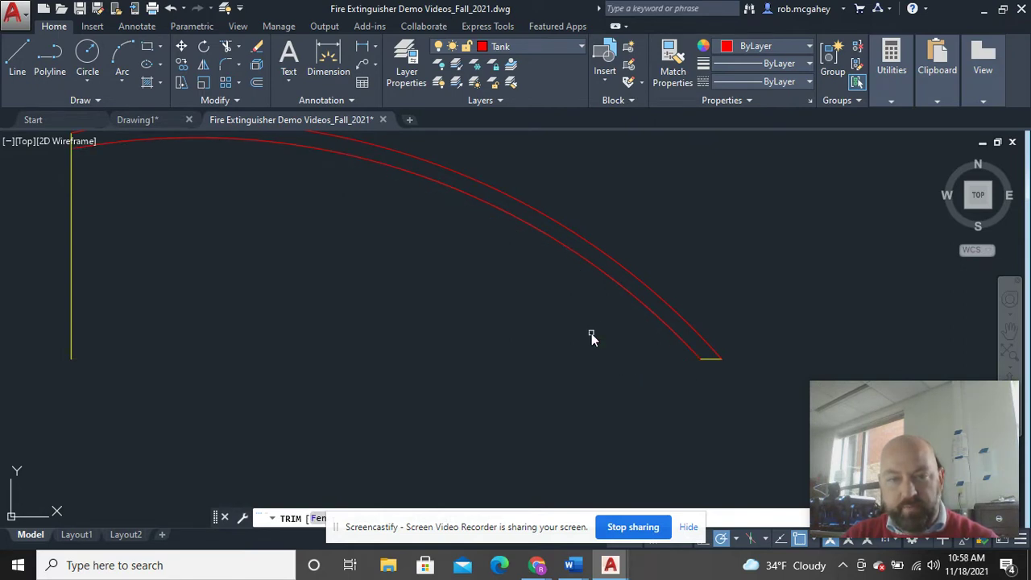
right_click(591, 334)
left_click(624, 125)
scroll(598, 179, "down", 2)
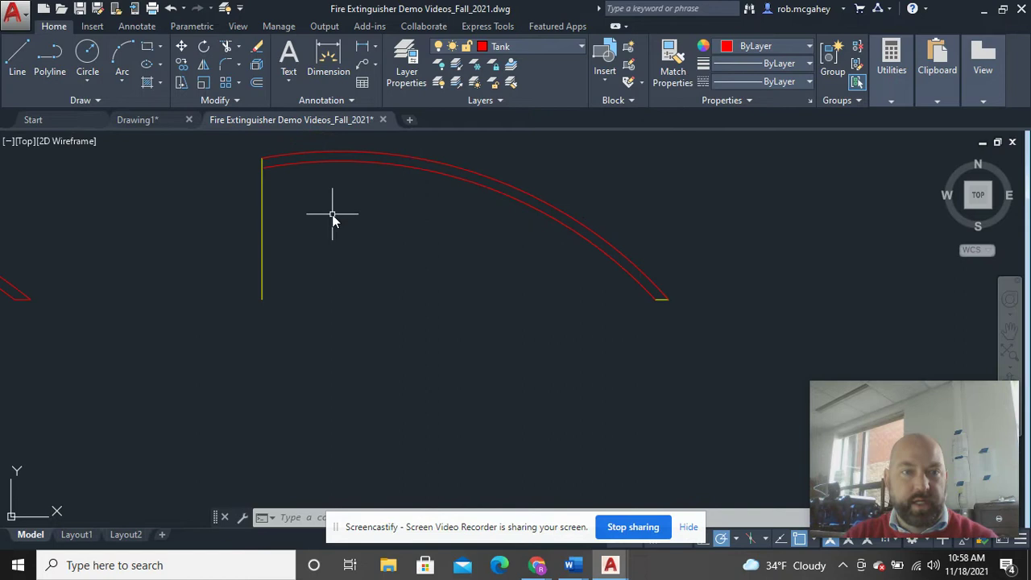
middle_click_drag(334, 214, 615, 293)
middle_click_drag(544, 293, 695, 258)
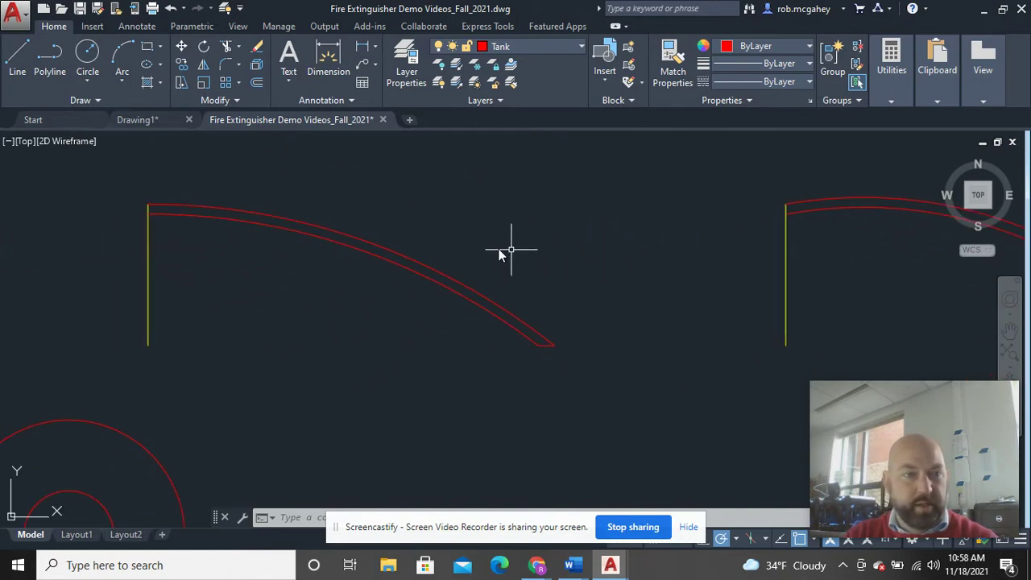
middle_click_drag(172, 261, 248, 270)
- Start a line at the left profile's arc end, then end it without drawing a segment
scroll(213, 236, "up", 2)
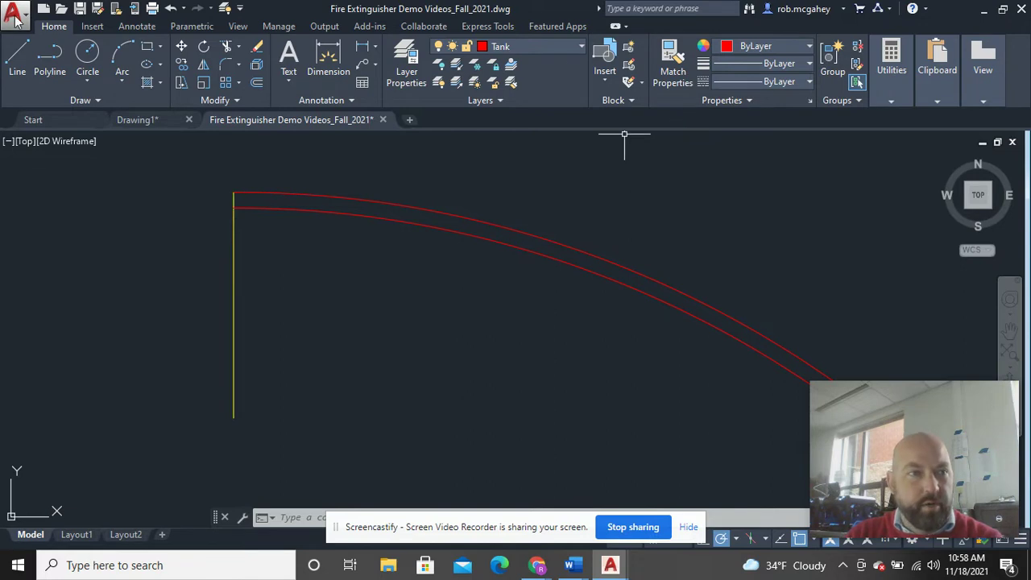
left_click(18, 53)
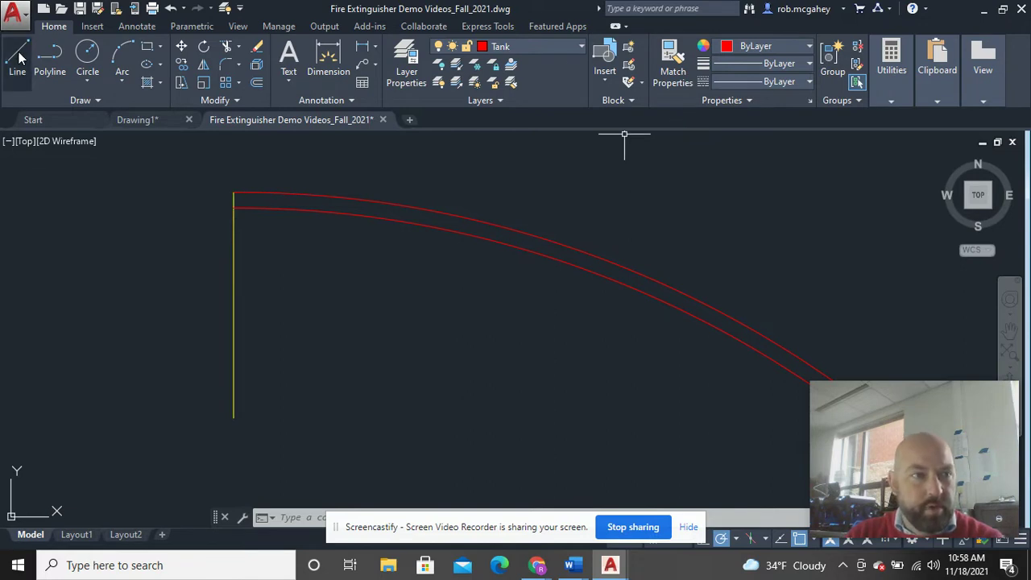
left_click(234, 207)
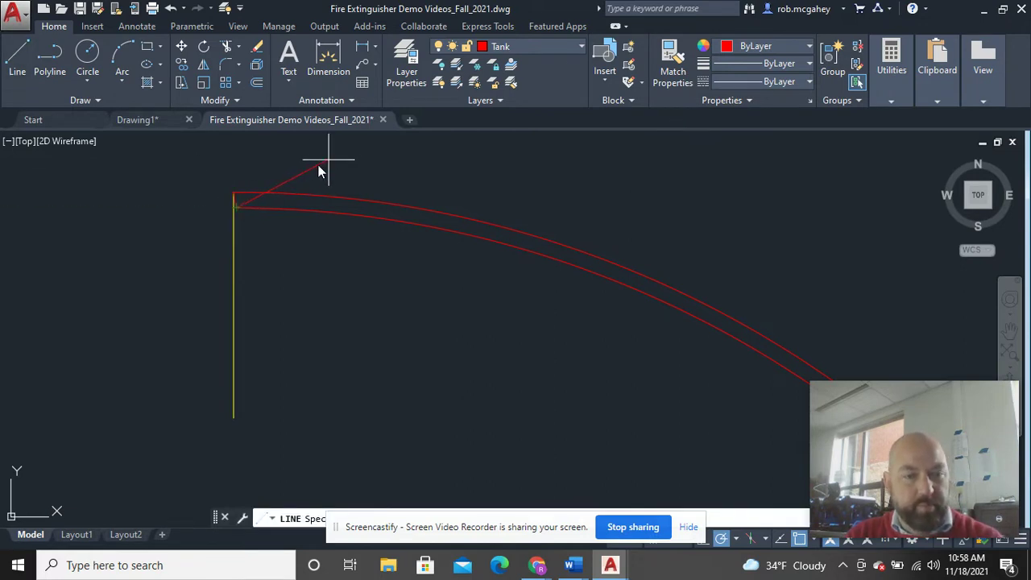
key("Escape")
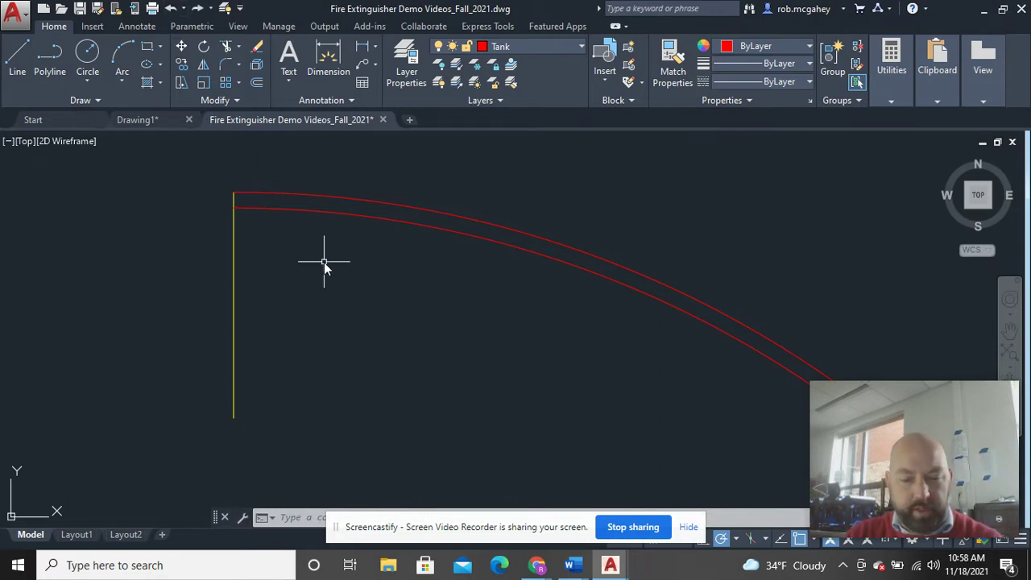
key("space")
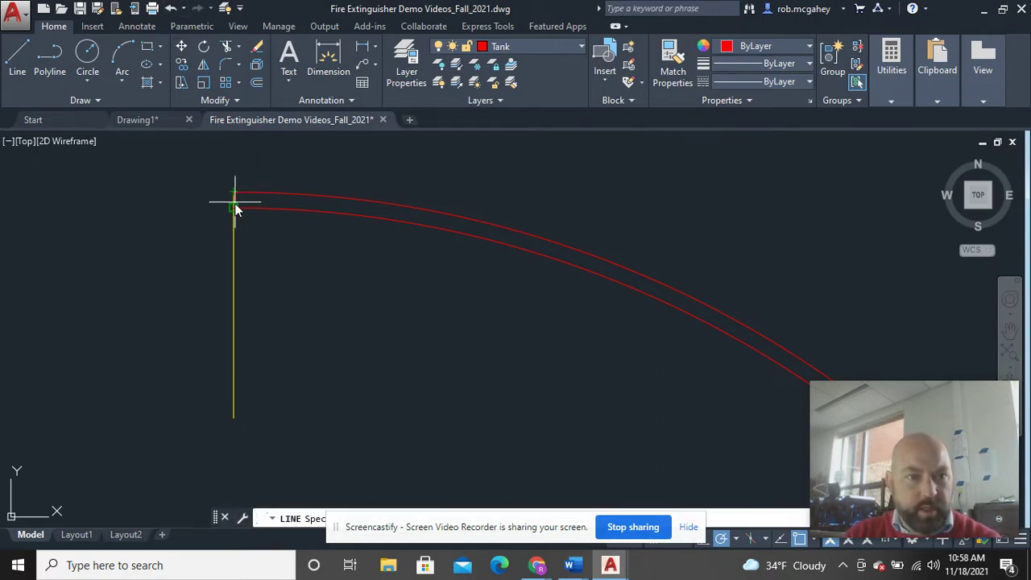
left_click(234, 207)
right_click(390, 181)
left_click(404, 190)
- Draw a short line from the right profile's vertical line top to the upper arc's end
scroll(404, 190, "down", 4)
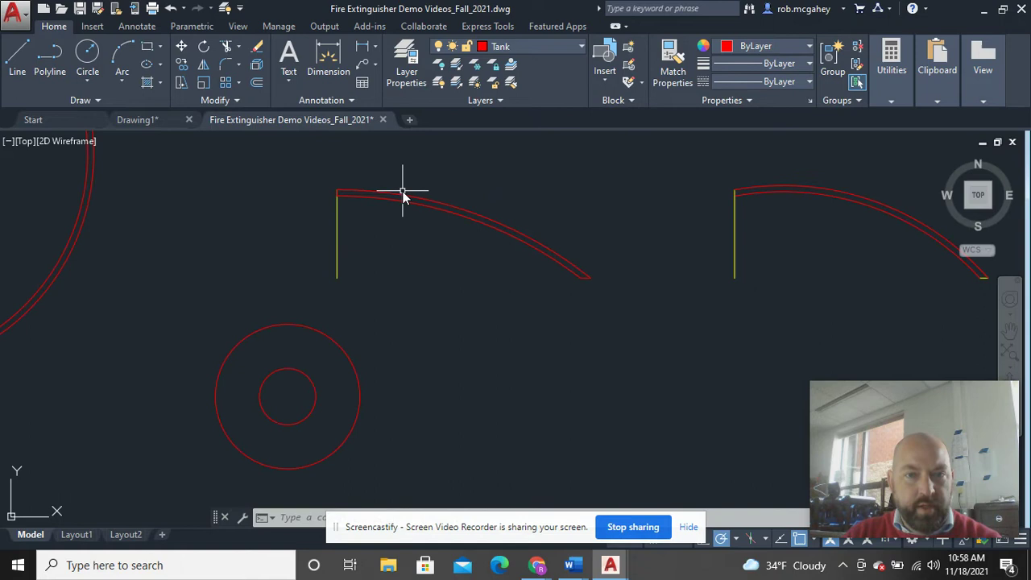
middle_click_drag(823, 292, 536, 260)
key("space")
scroll(487, 238, "up", 5)
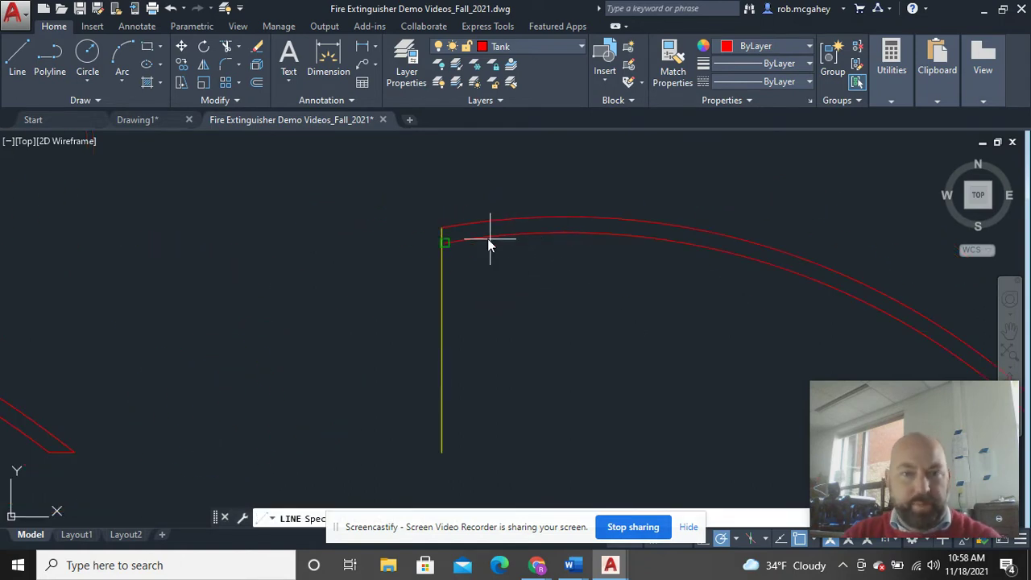
left_click(449, 231)
left_click(455, 228)
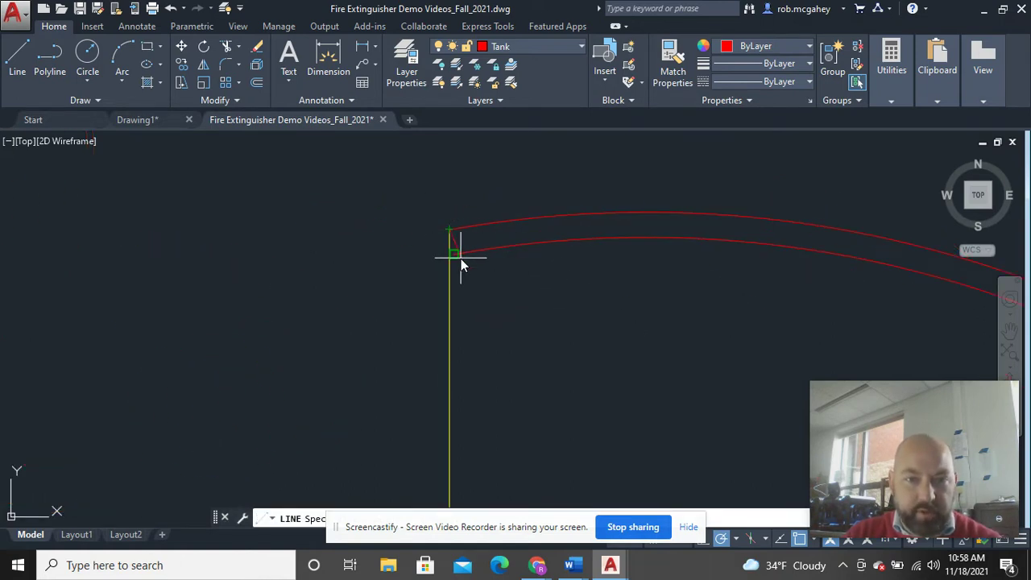
- Finish the closing line and extend the lower arc to meet the vertical line
key("space")
type("e")
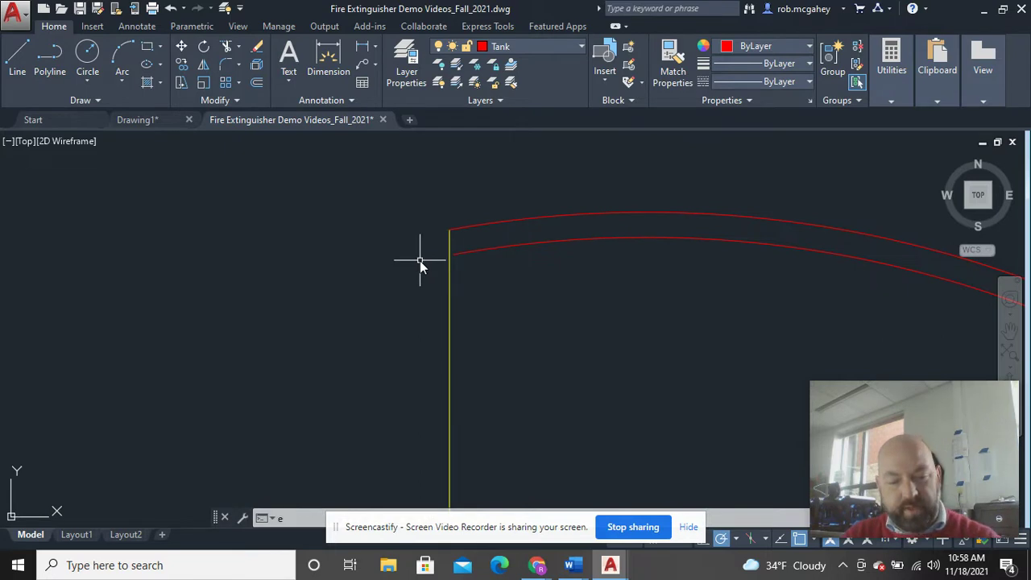
type("x")
key("space")
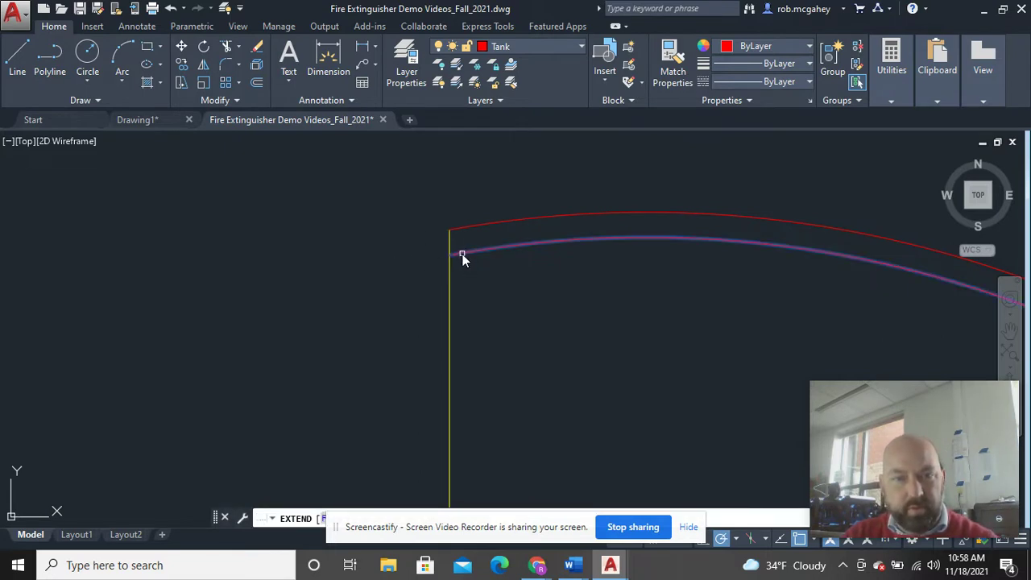
left_click(462, 255)
right_click(468, 265)
left_click(483, 271)
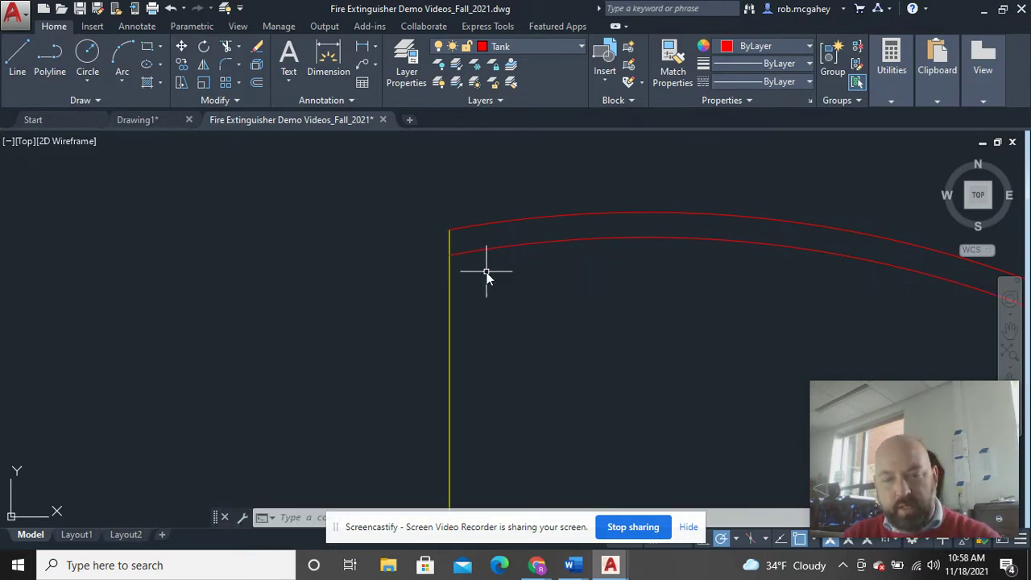
- Start another line at the upper arc's end, then end the command
type("l")
key("space")
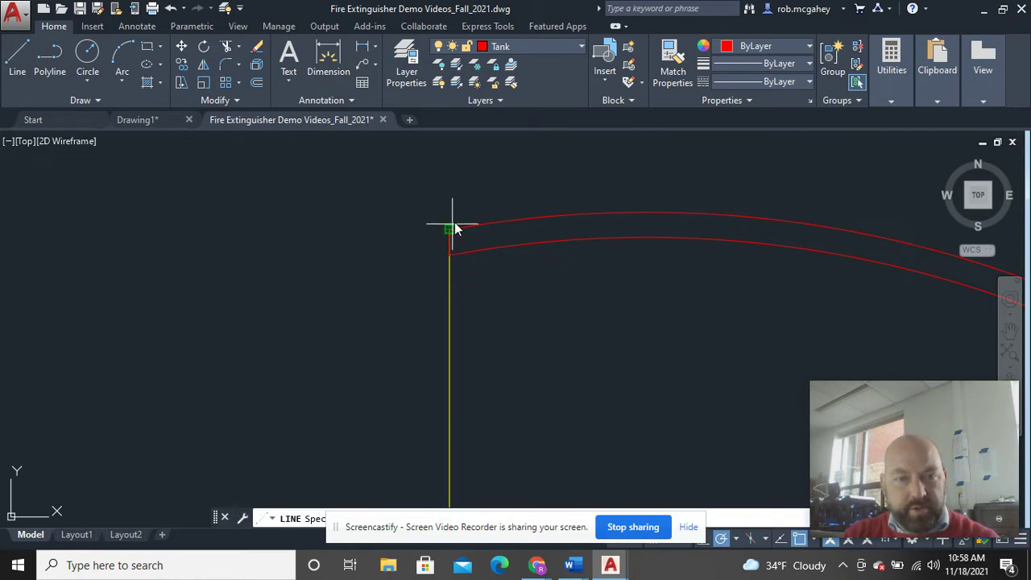
left_click(449, 230)
right_click(556, 182)
left_click(585, 184)
- Select both dome arcs to inspect them, then clear the selection
left_click(449, 245)
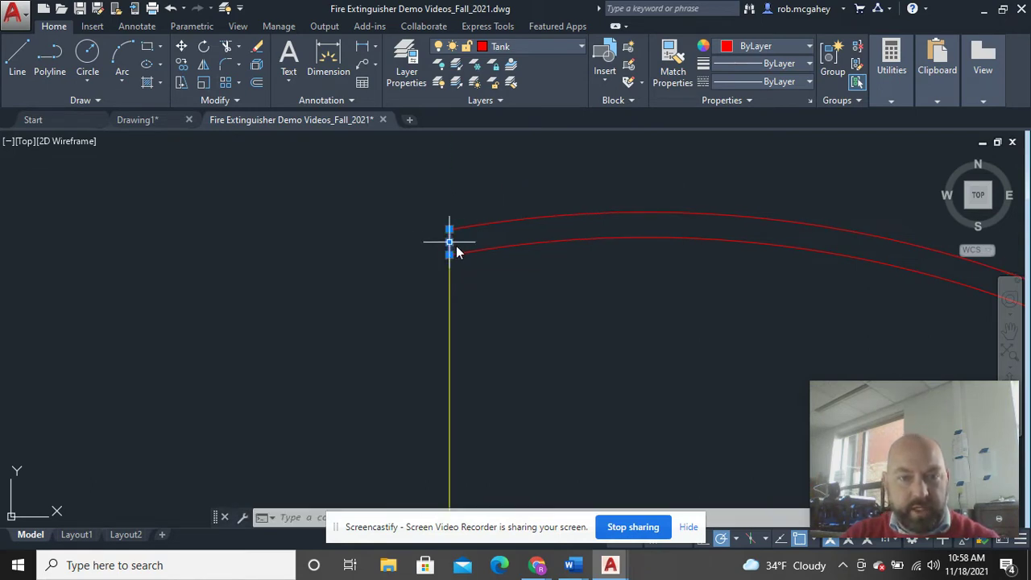
left_click(587, 211)
scroll(765, 306, "down", 3)
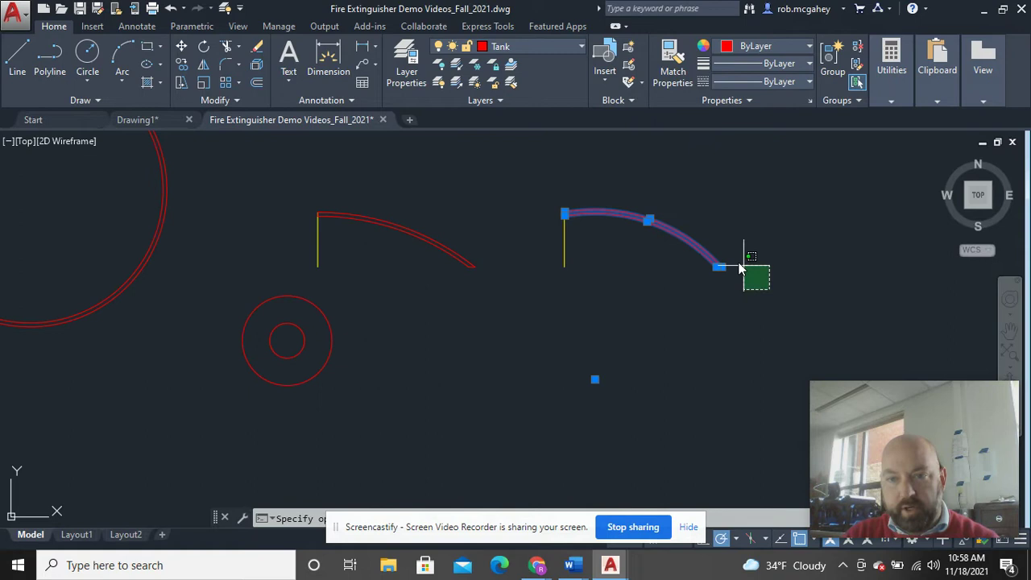
key("Escape")
scroll(727, 287, "up", 5)
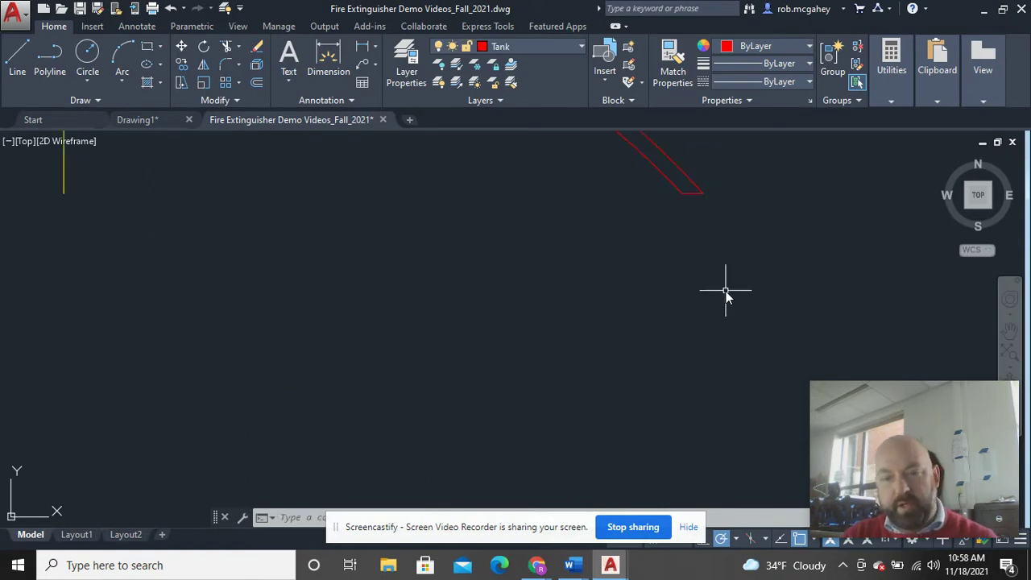
scroll(745, 412, "down", 2)
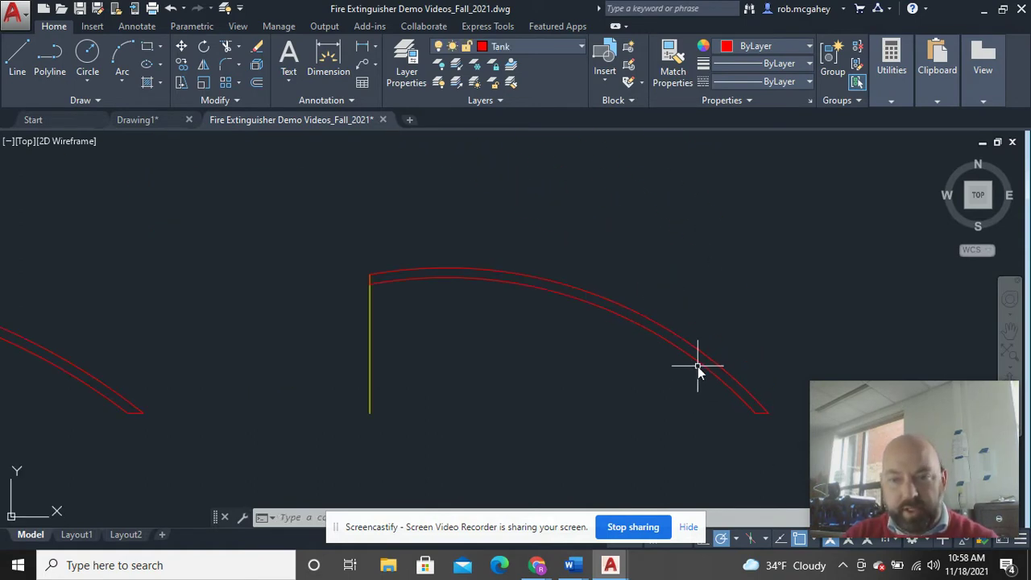
scroll(697, 362, "down", 5)
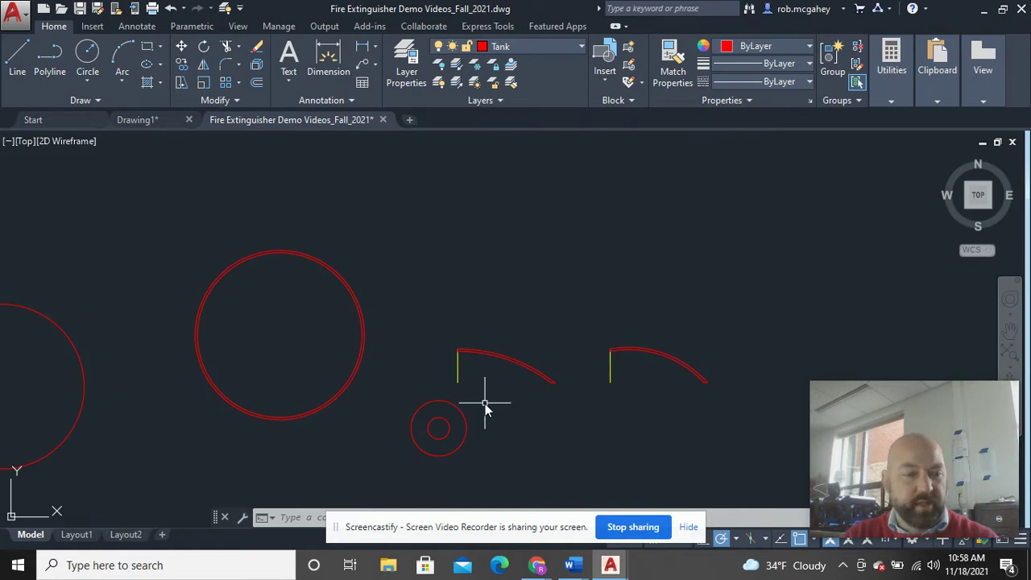
scroll(472, 402, "up", 5)
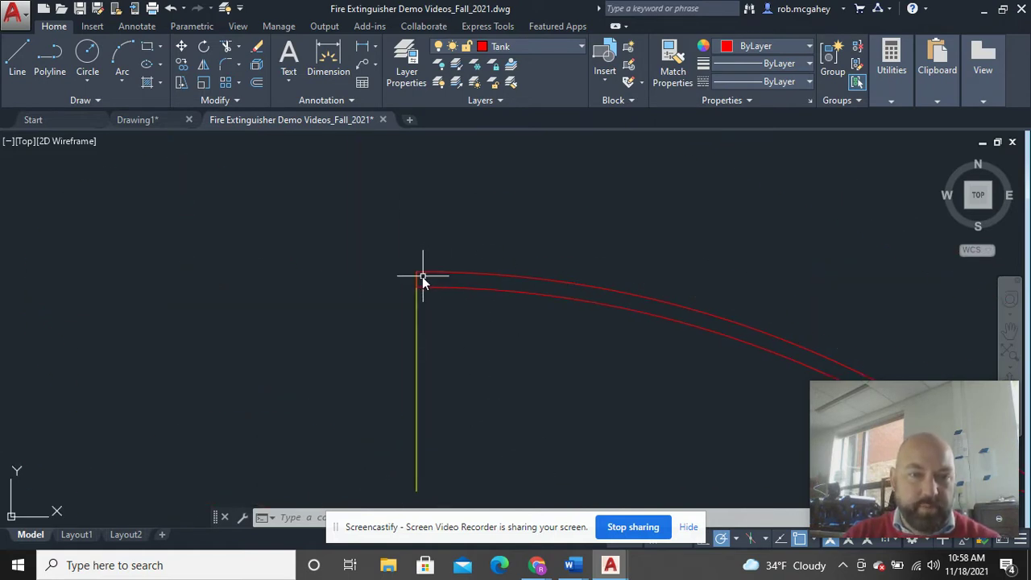
left_click(416, 278)
scroll(529, 234, "down", 5)
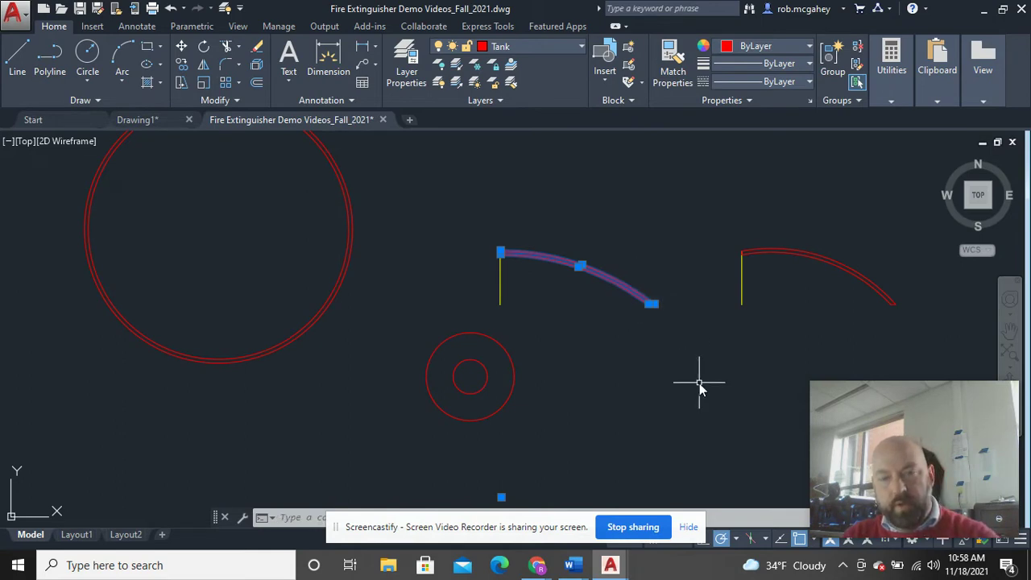
key("Escape")
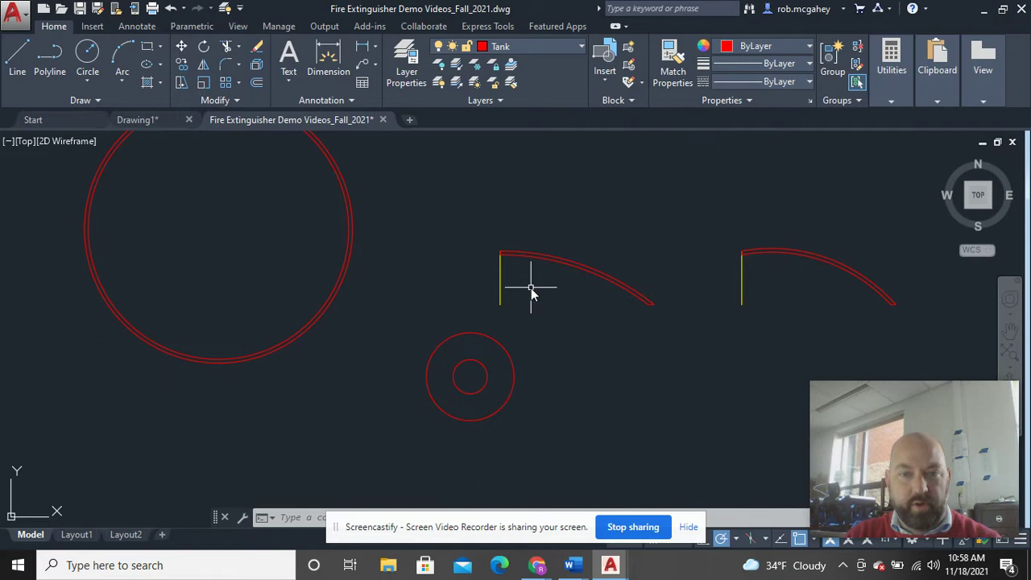
scroll(530, 287, "up", 4)
scroll(527, 289, "down", 4)
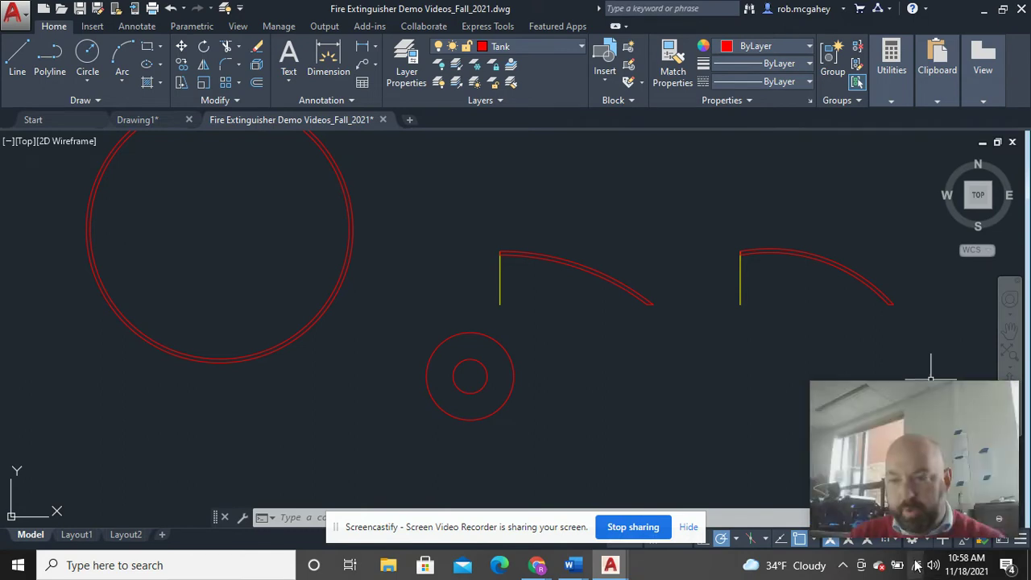
- Choose 3D Modeling from the status bar's workspace list
left_click_drag(942, 388, 945, 360)
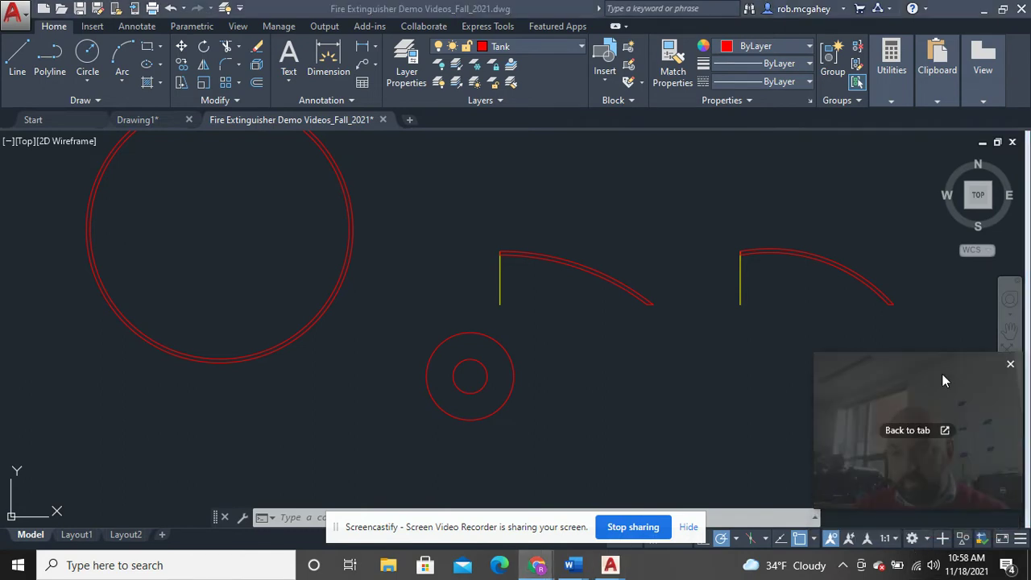
left_click(930, 538)
left_click(930, 538)
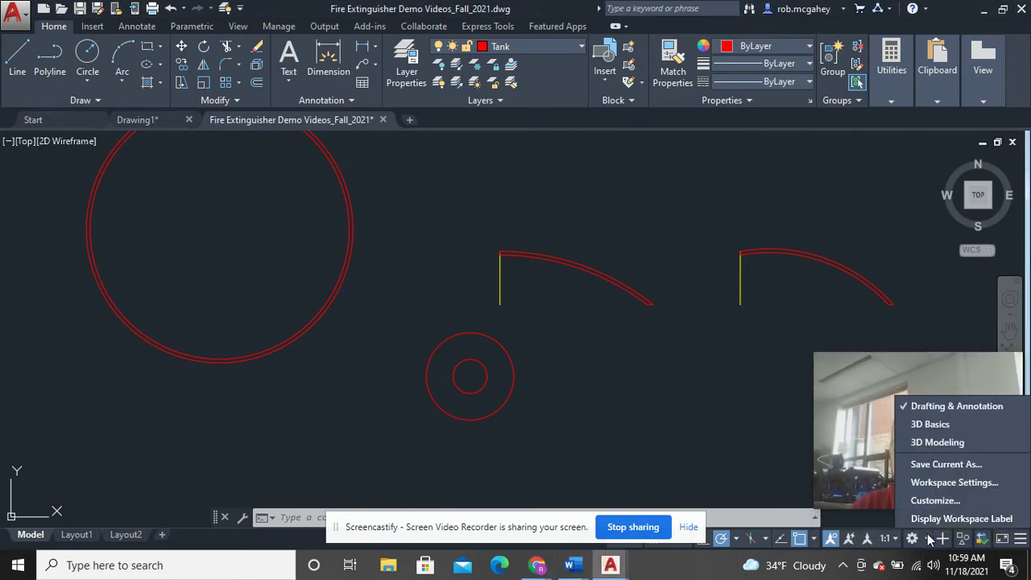
left_click(929, 443)
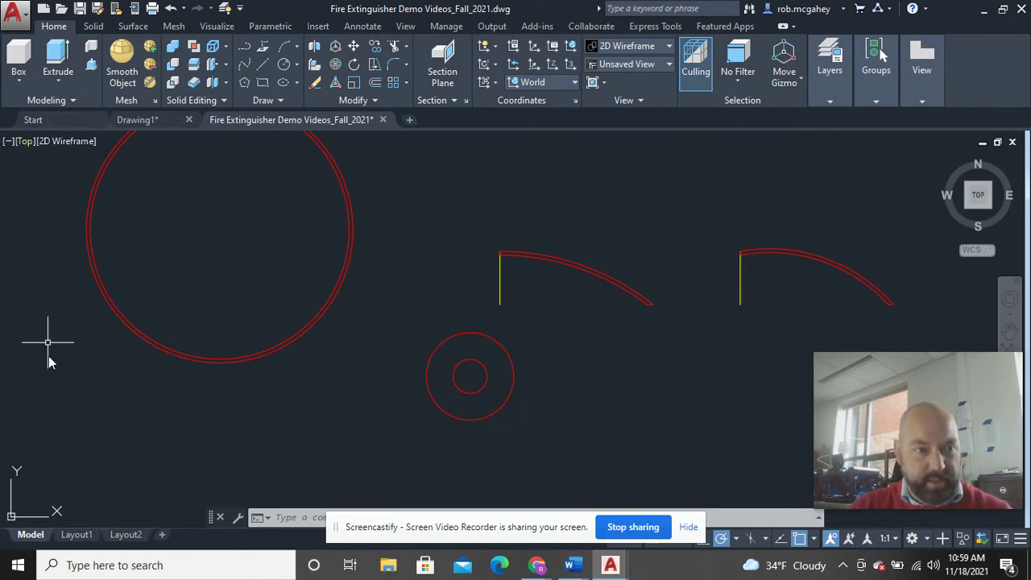
- Switch the viewport to the SW Isometric view
left_click(24, 144)
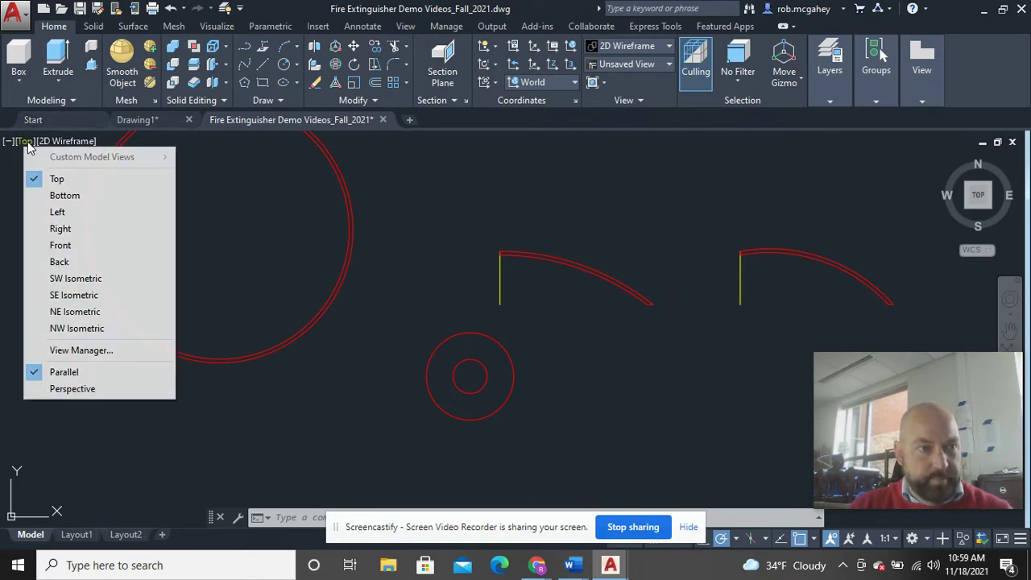
left_click(55, 280)
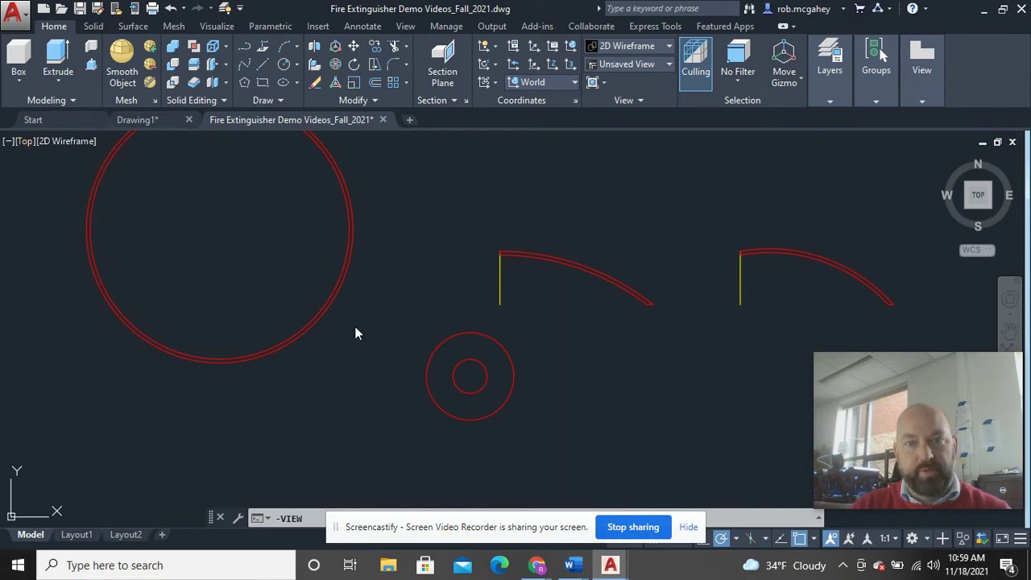
scroll(502, 382, "down", 3)
scroll(503, 381, "up", 4)
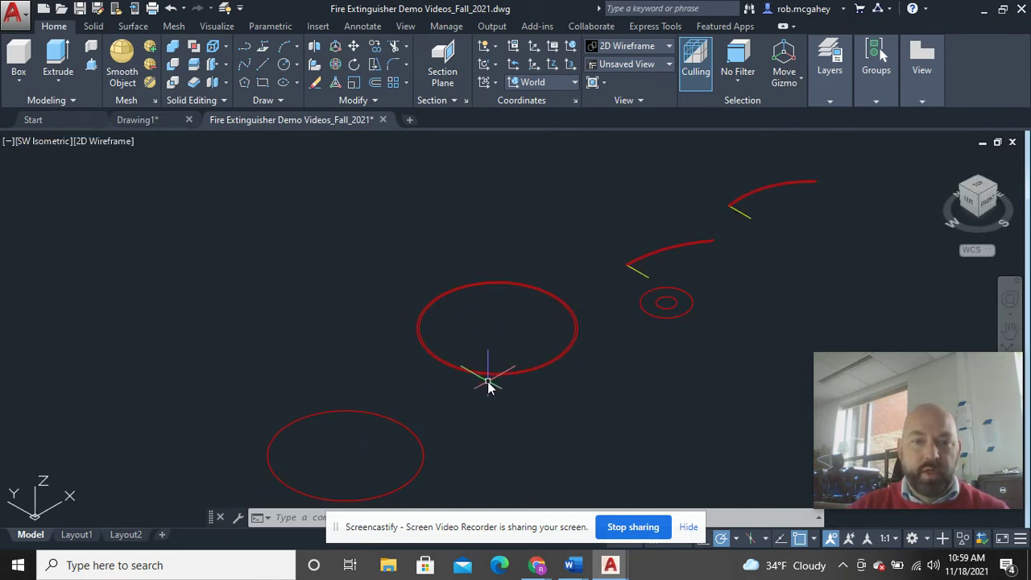
- Select the lower circle and start Extrude, then cancel it
left_click(365, 417)
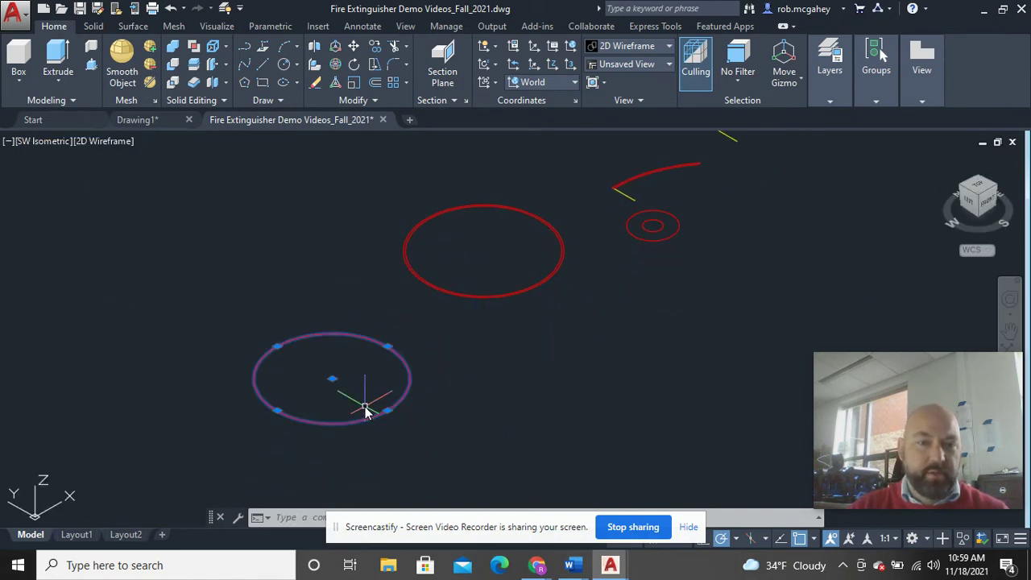
left_click(68, 60)
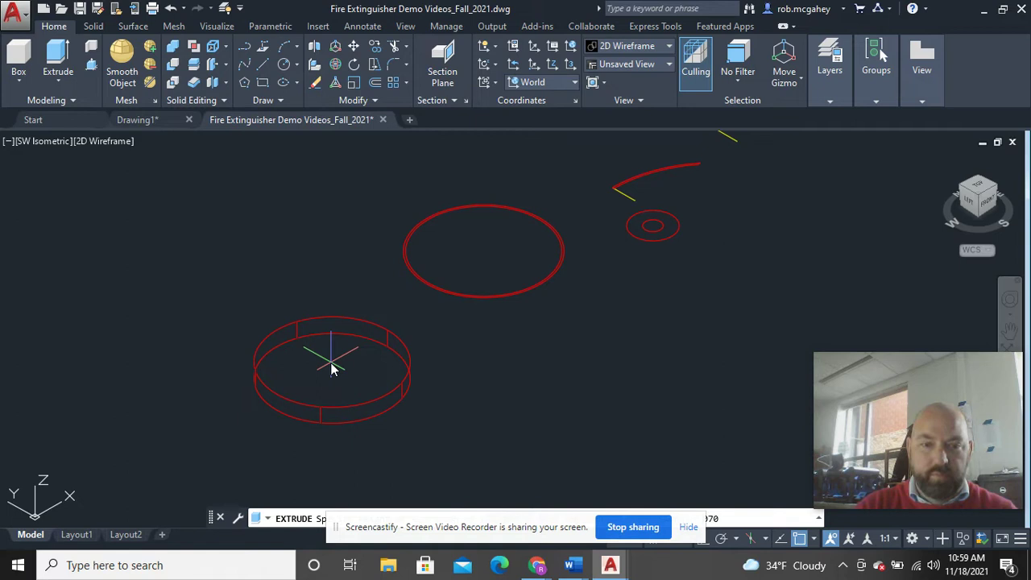
key("Escape")
scroll(350, 414, "up", 5)
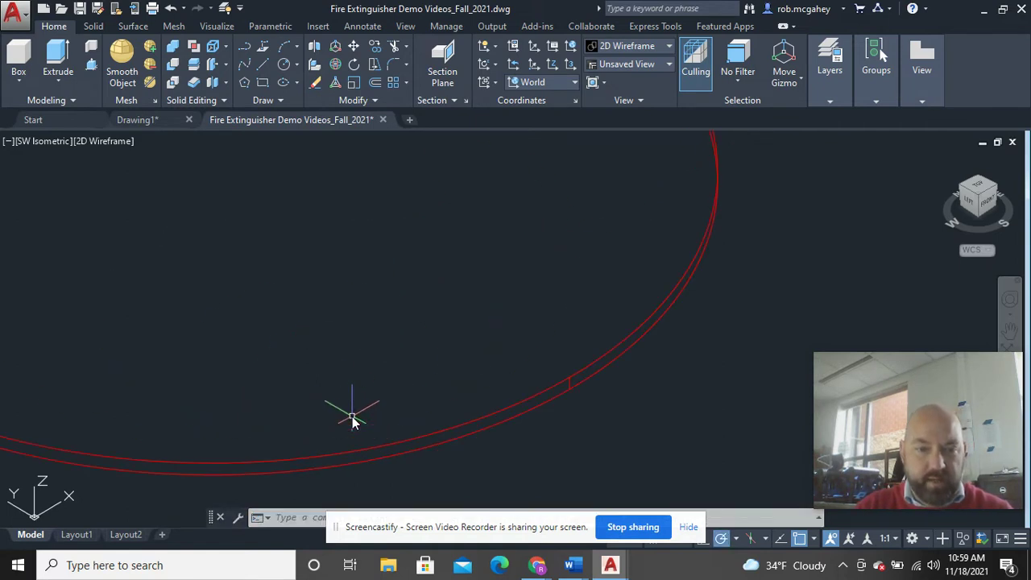
left_click(103, 141)
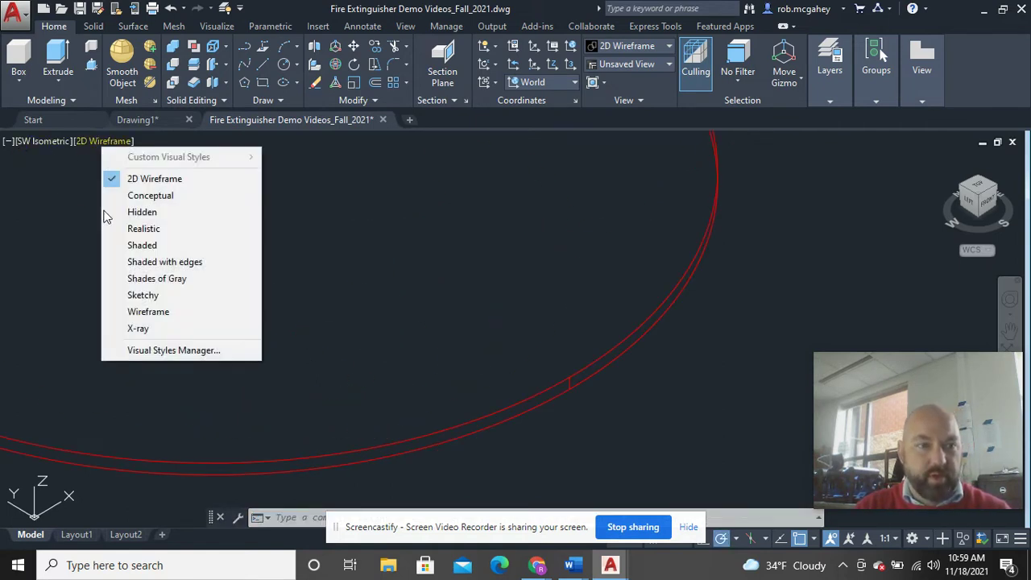
left_click(138, 228)
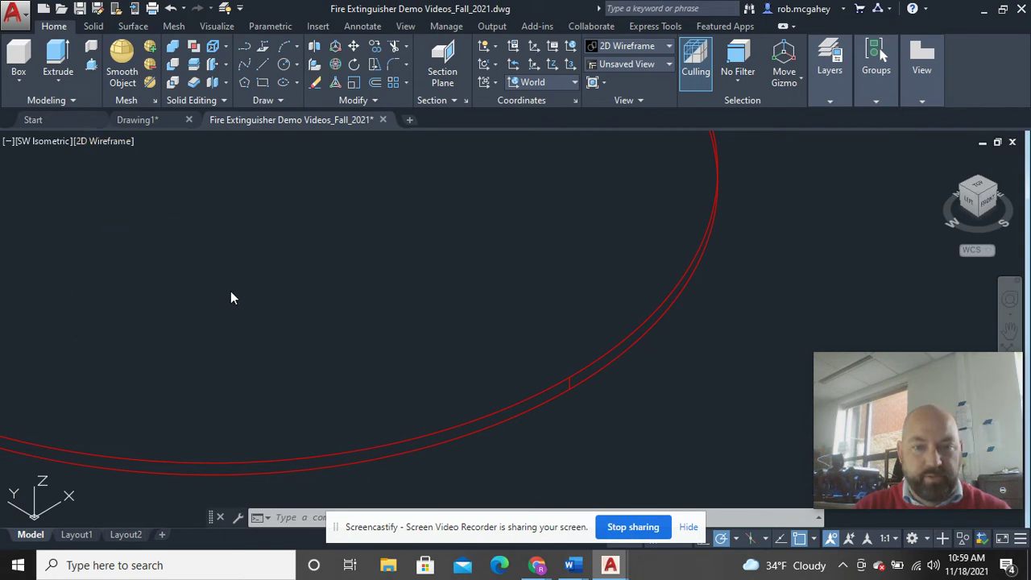
scroll(233, 304, "down", 5)
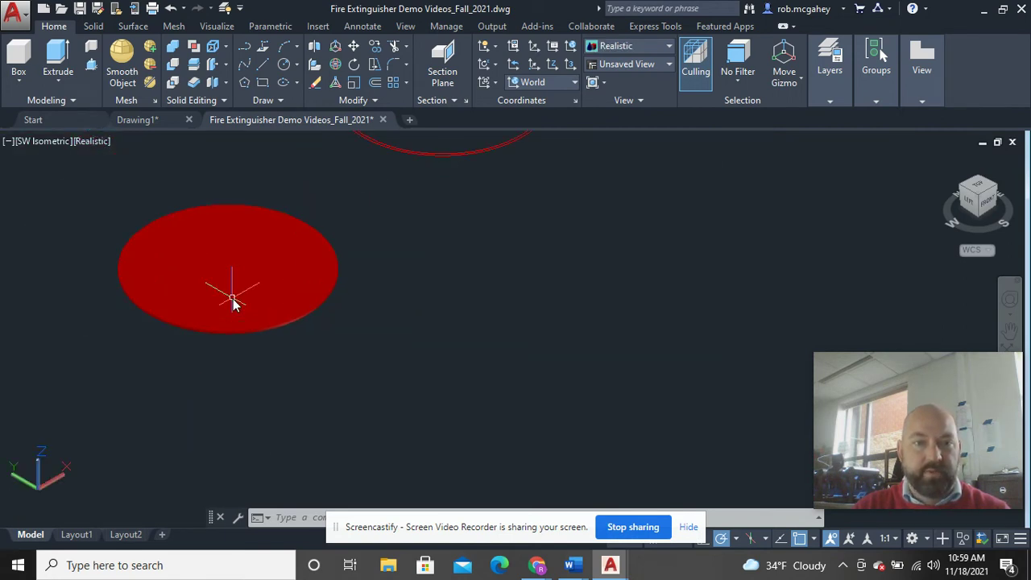
middle_click_drag(231, 302, 216, 470)
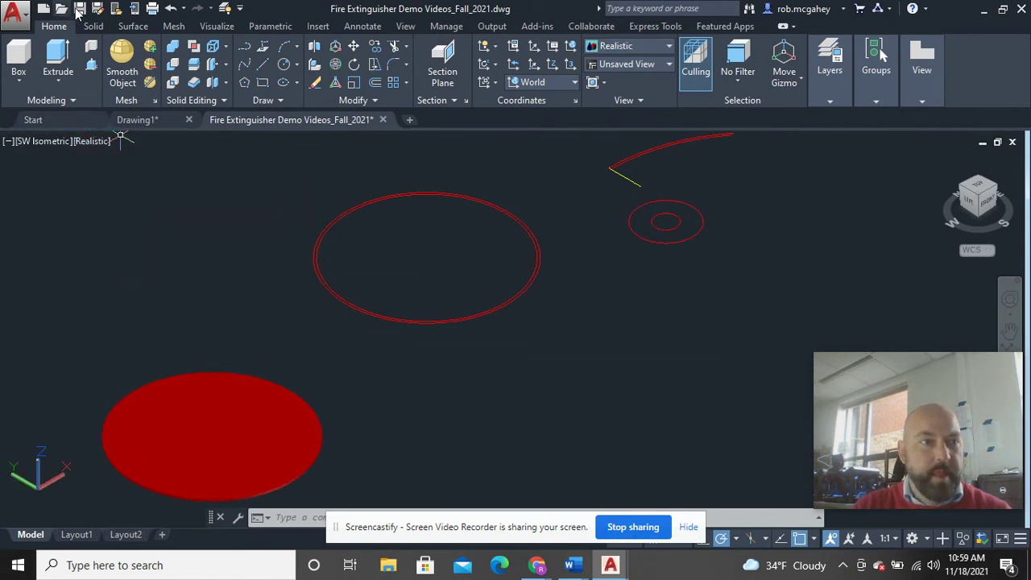
left_click(171, 8)
left_click(171, 8)
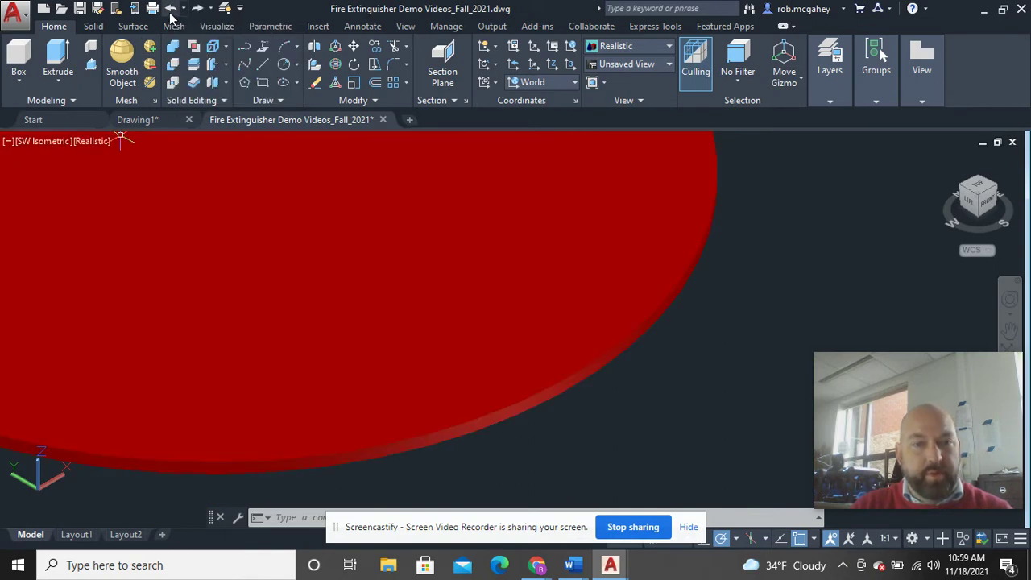
left_click(170, 9)
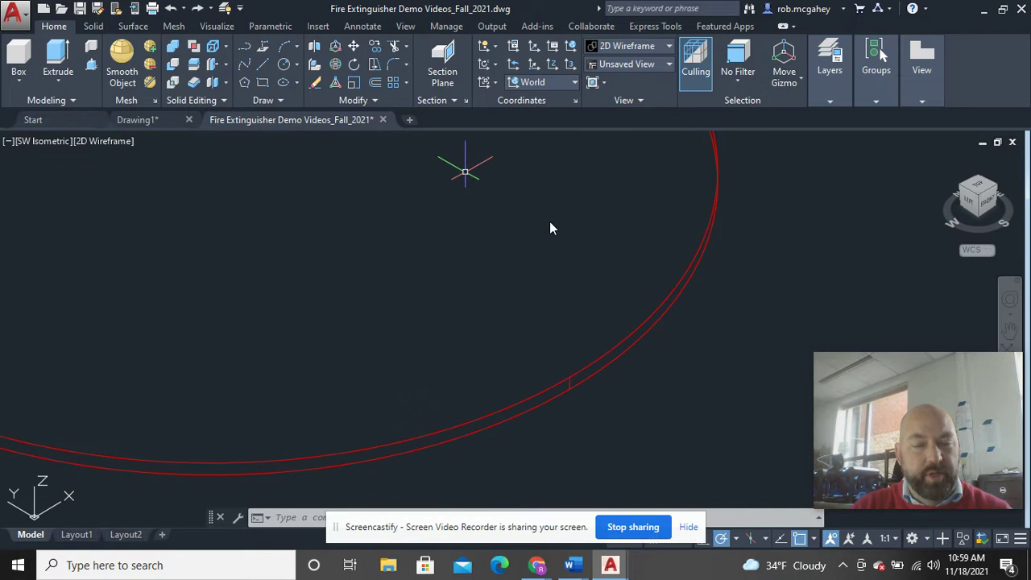
scroll(564, 228, "down", 5)
scroll(384, 437, "down", 5)
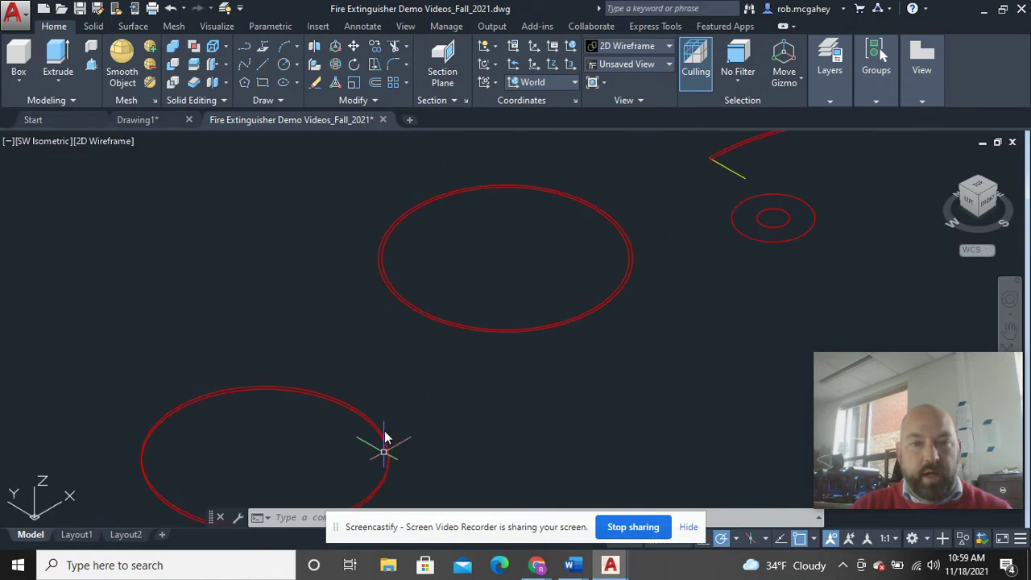
- Extrude the upper double circle 15 units upward into the tank body cylinder
left_click(441, 371)
left_click(59, 57)
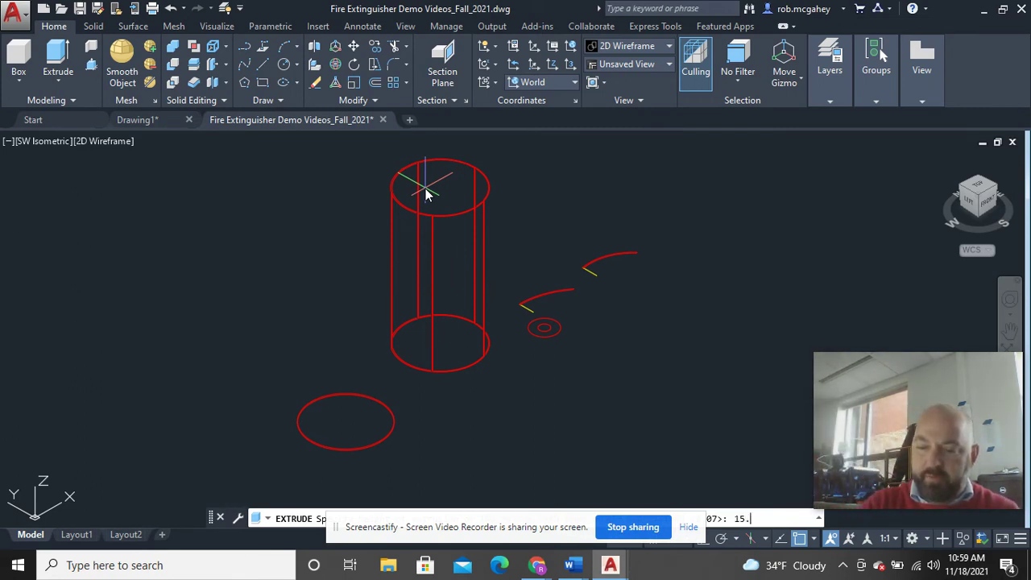
type("15.")
key("Return")
scroll(439, 225, "down", 4)
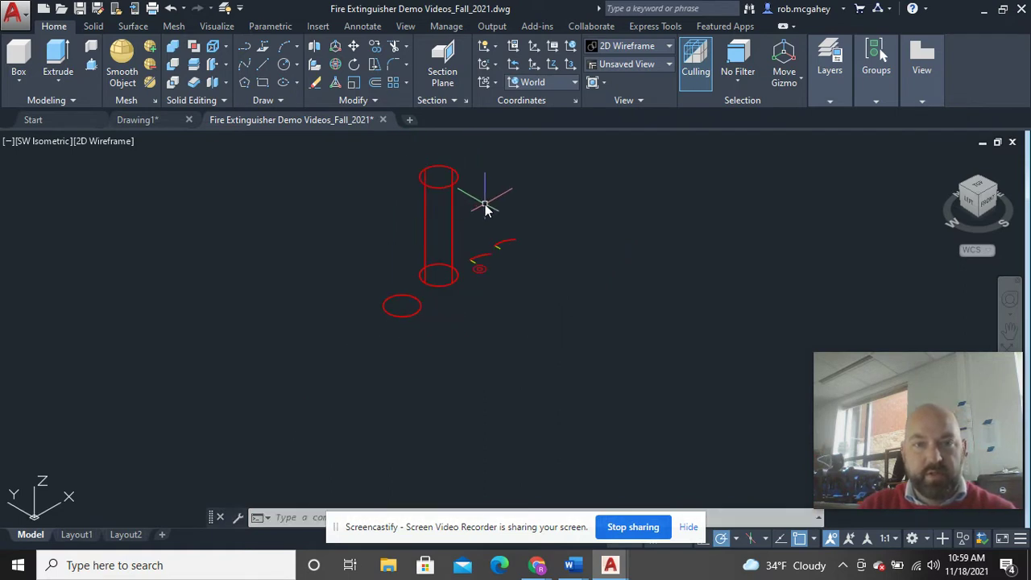
middle_click_drag(471, 412, 432, 349)
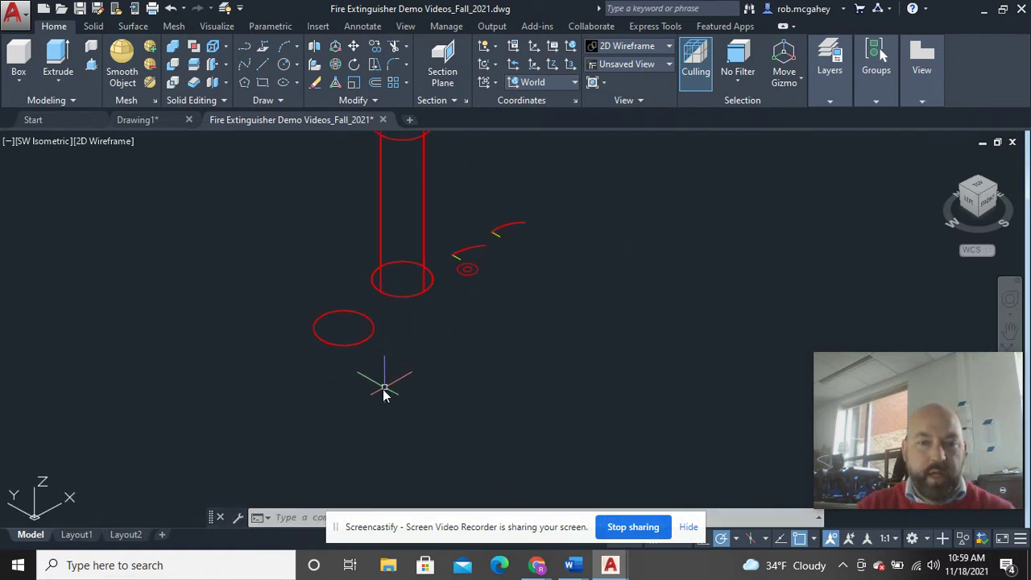
left_click(319, 327)
right_click(306, 324)
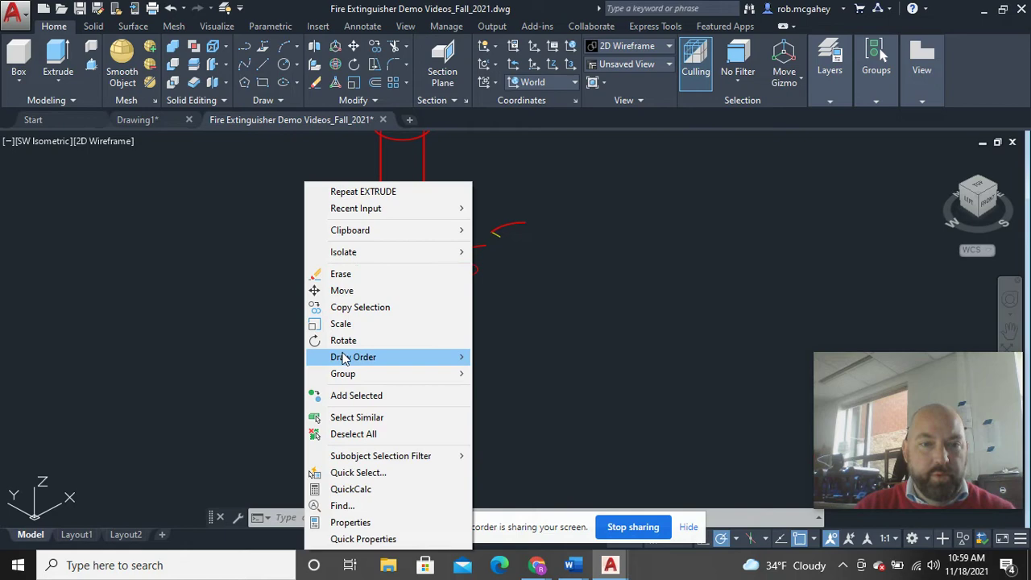
left_click(341, 290)
scroll(342, 353, "up", 5)
scroll(341, 352, "up", 4)
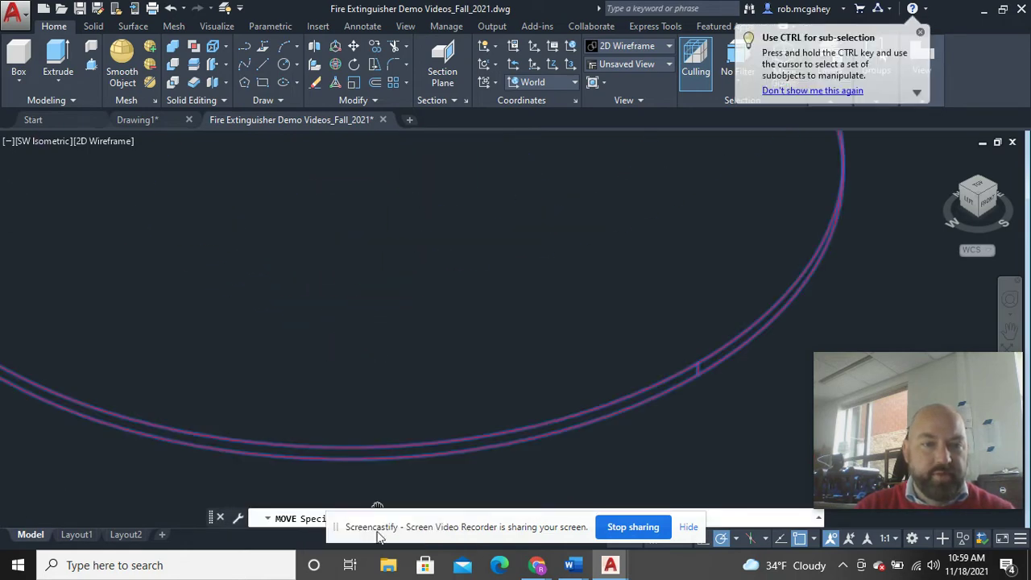
scroll(354, 481, "down", 5)
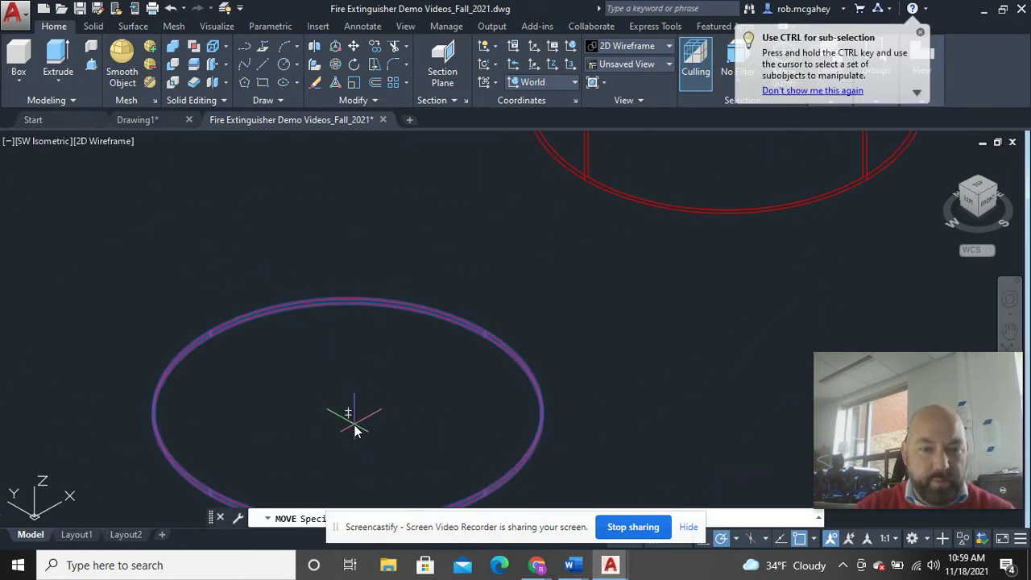
left_click(348, 416)
middle_click_drag(558, 321, 479, 449)
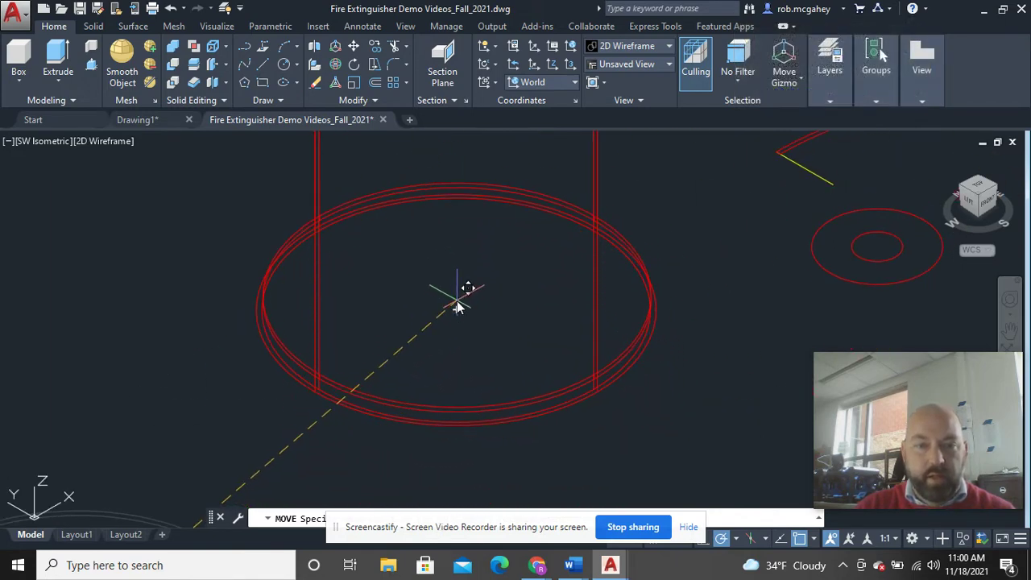
left_click(456, 315)
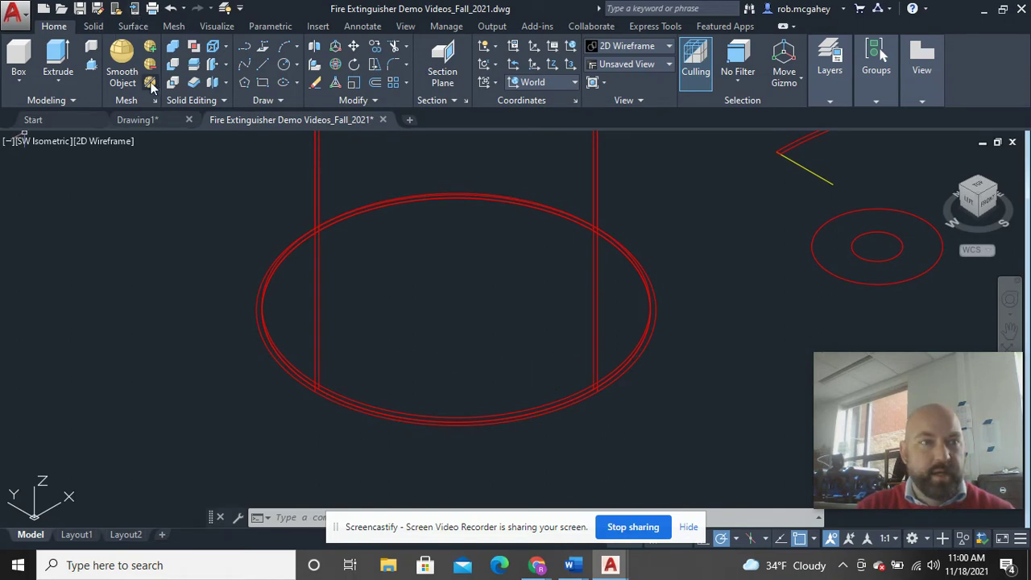
left_click(356, 48)
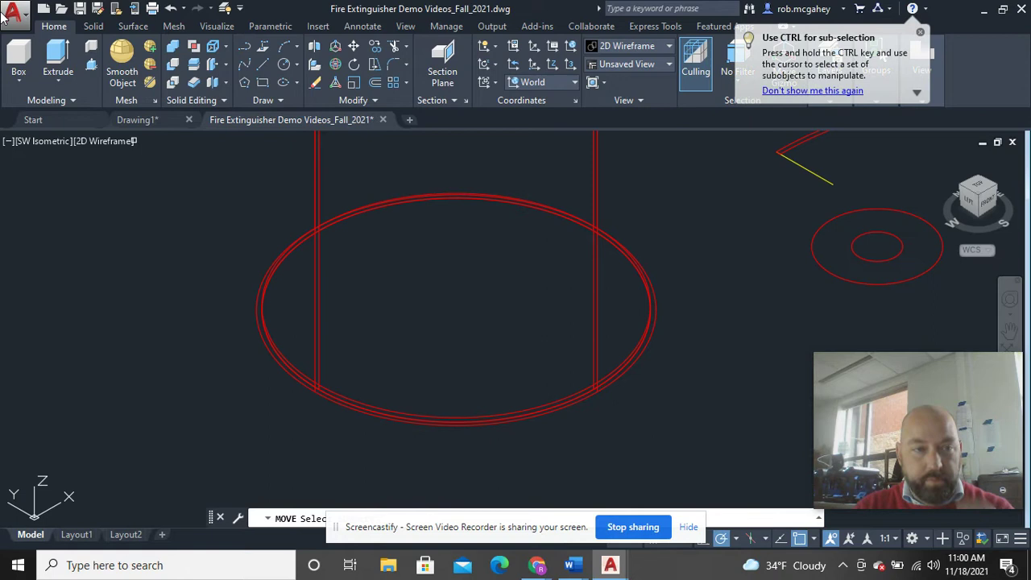
- Undo the last operation and switch the visual style to Realistic
left_click(171, 9)
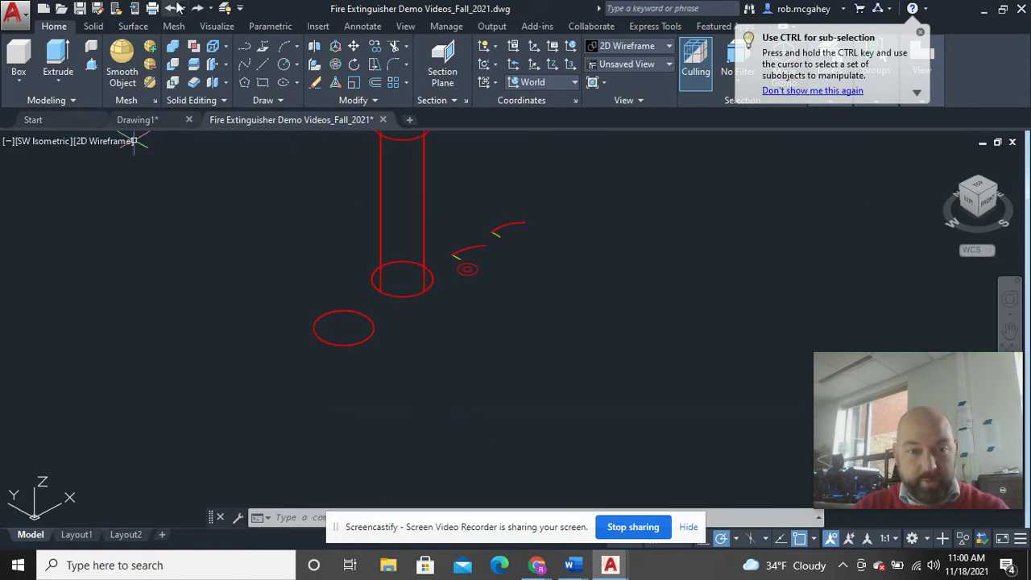
middle_click_drag(306, 194, 299, 286)
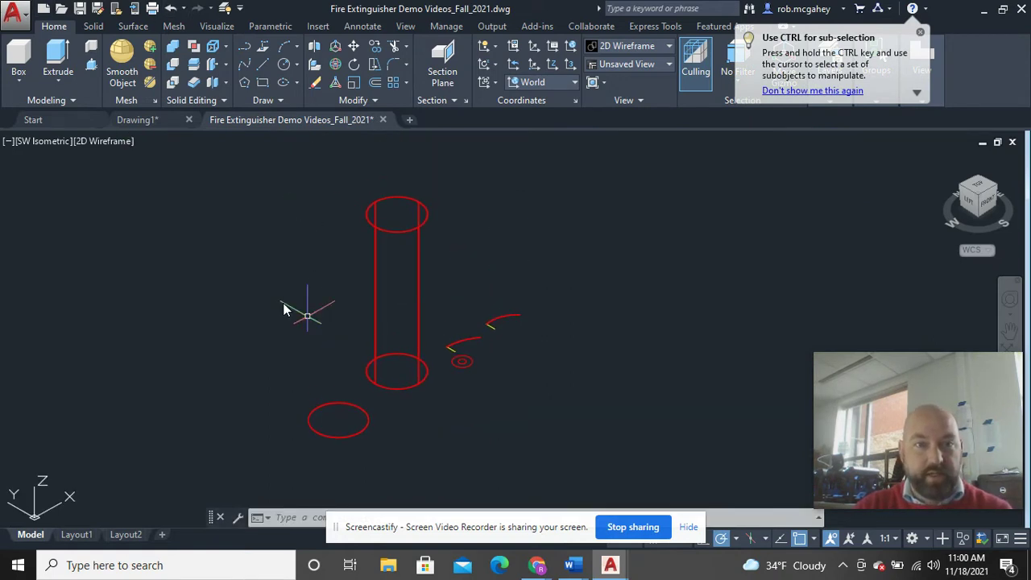
left_click(106, 140)
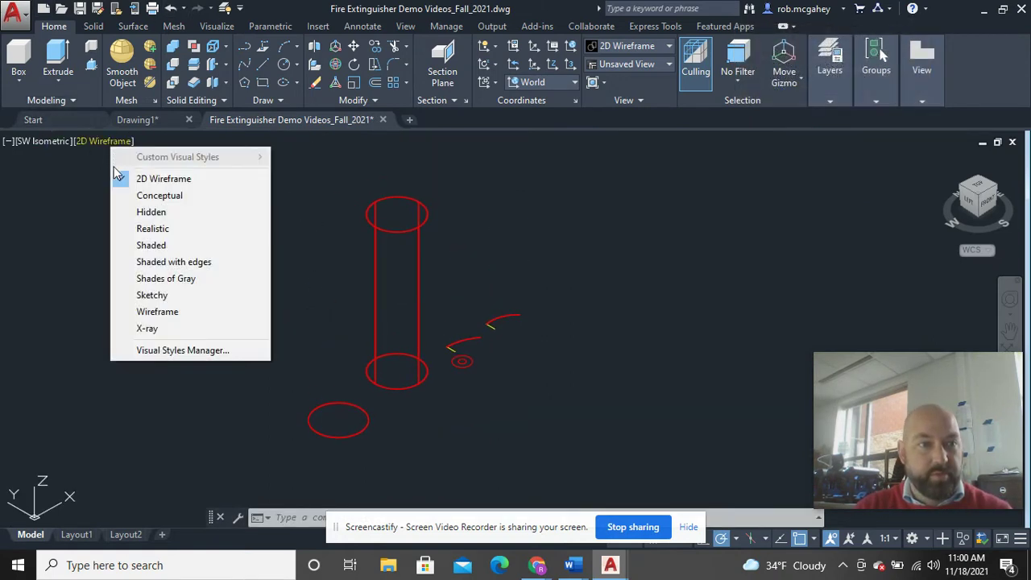
left_click(165, 228)
scroll(483, 265, "up", 5)
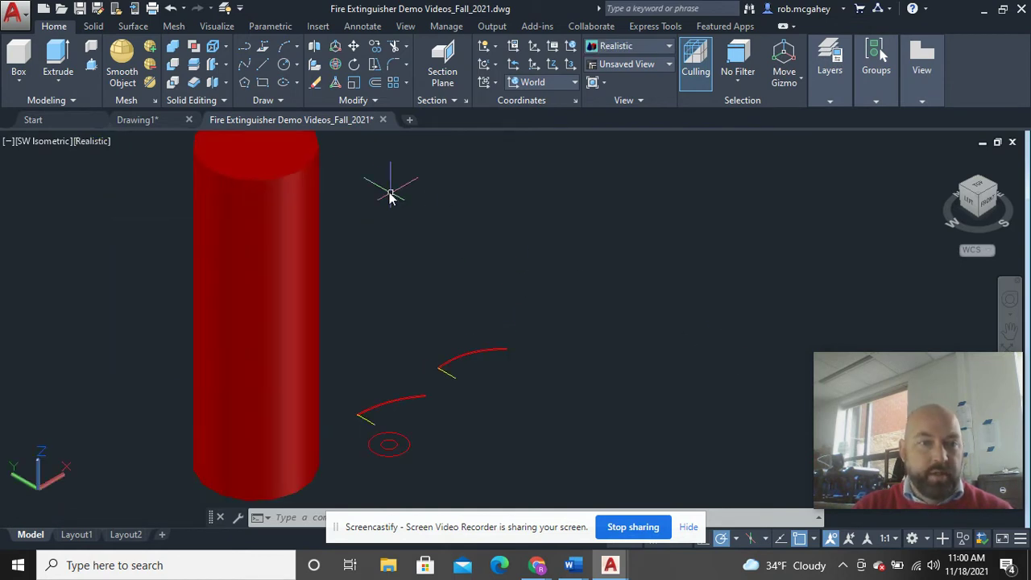
middle_click_drag(392, 196, 473, 392)
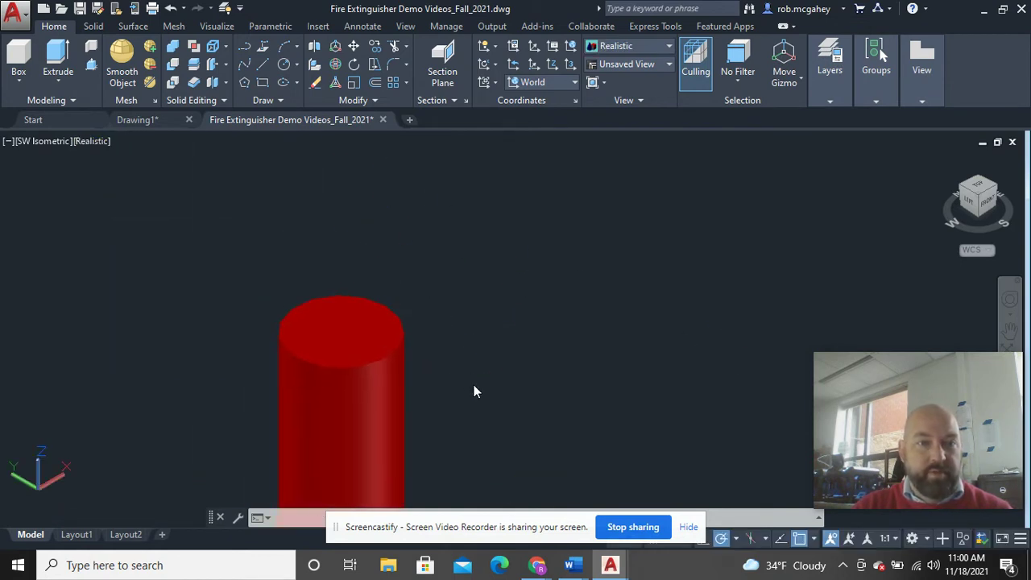
- Subtract the inner cylinder from the outer cylinder to make a hollow tube
left_click(175, 65)
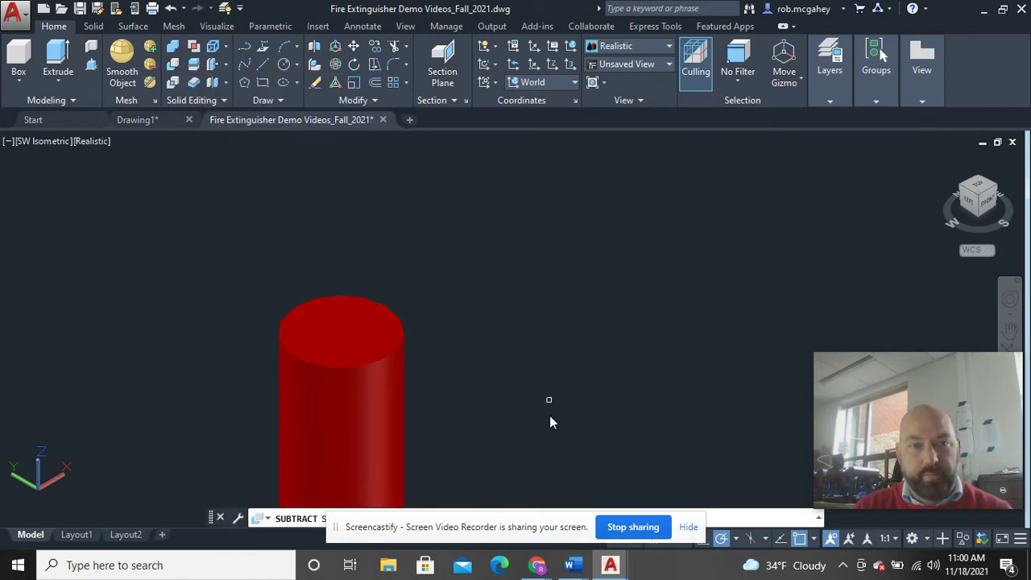
left_click(367, 331)
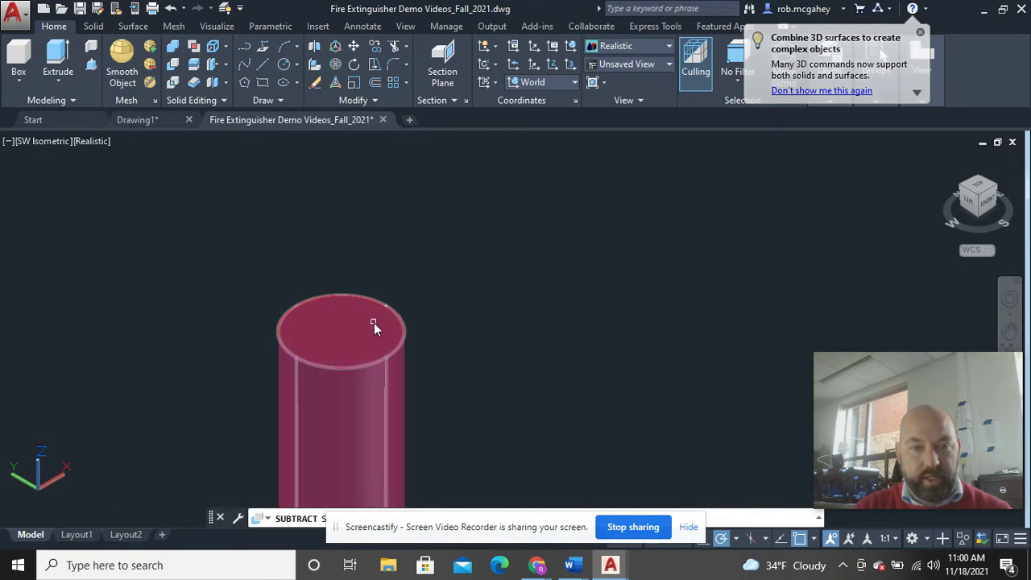
left_click(368, 334)
key("Return")
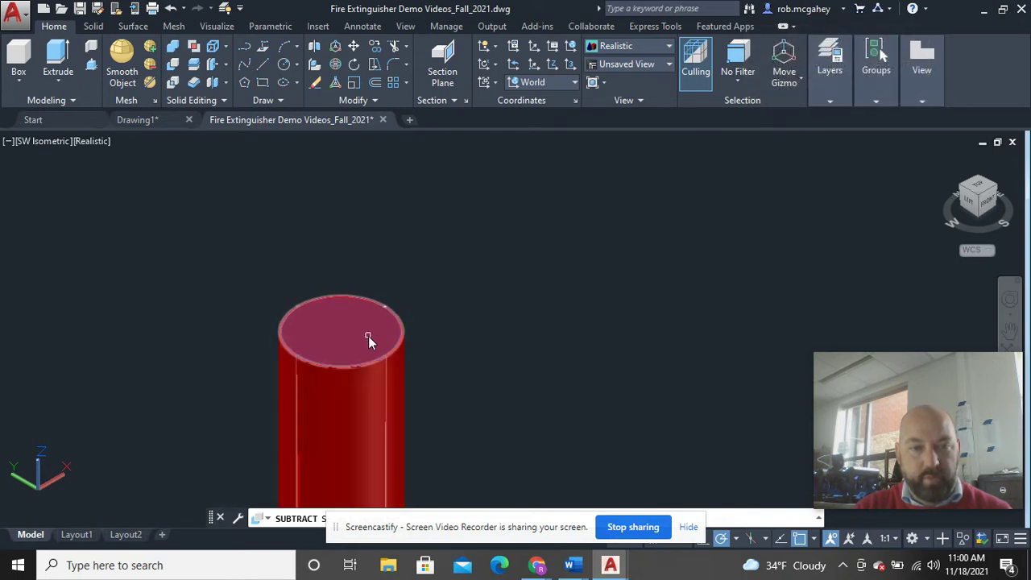
left_click(368, 336)
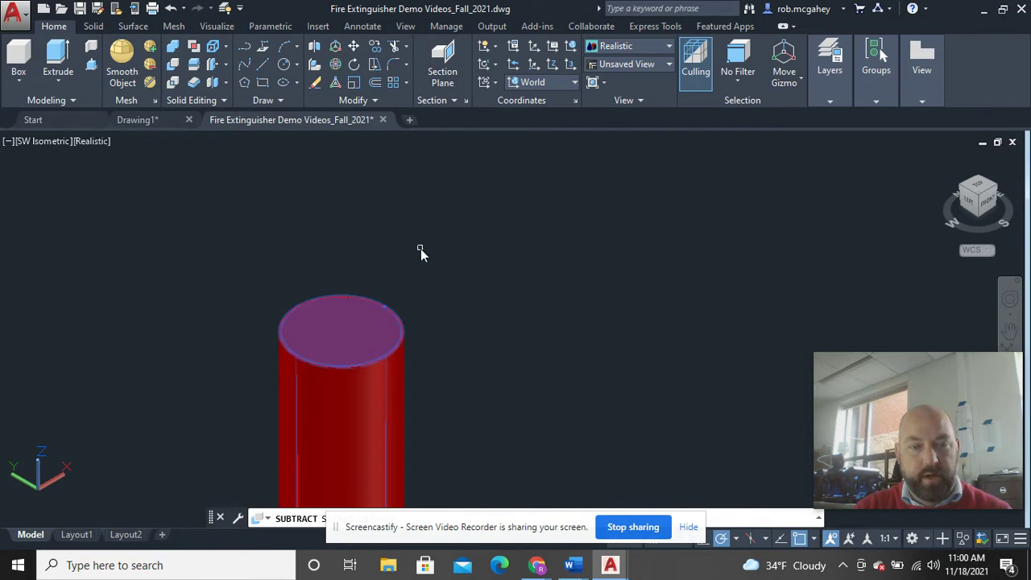
key("Return")
middle_click_drag(430, 266, 469, 387, "shift")
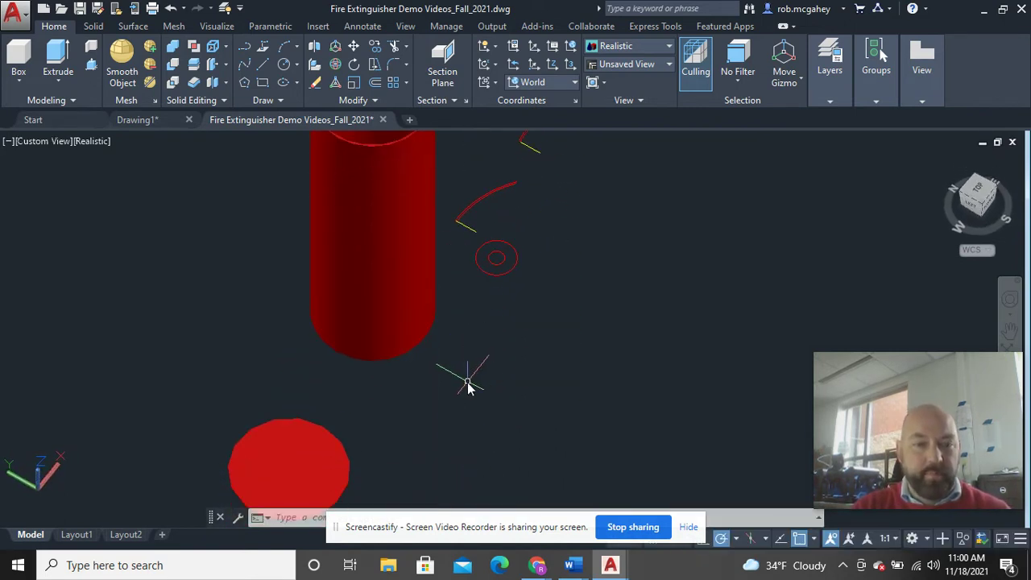
- Switch the visual style back to 2D Wireframe
middle_click_drag(366, 467, 368, 412)
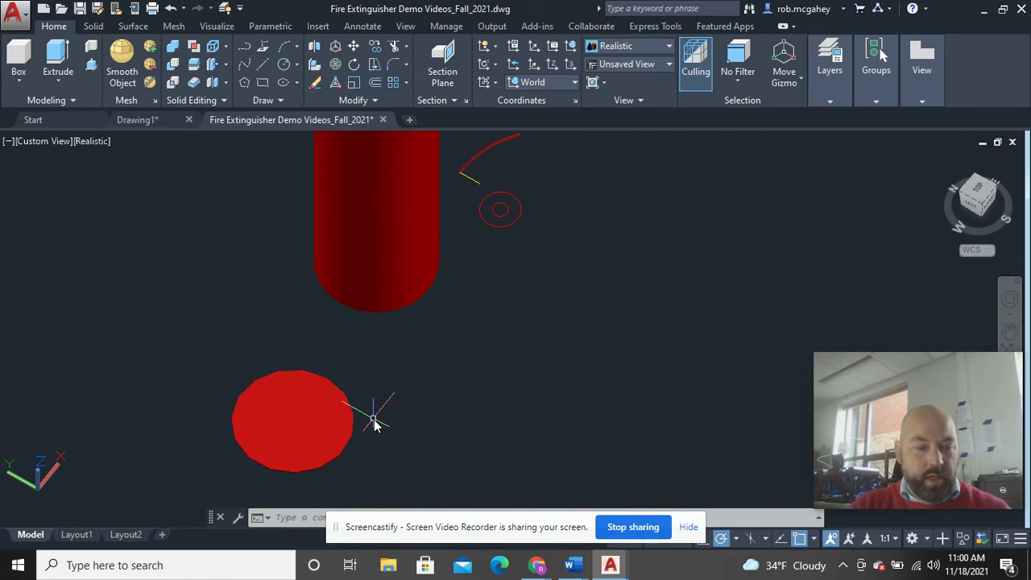
left_click(94, 141)
left_click(141, 179)
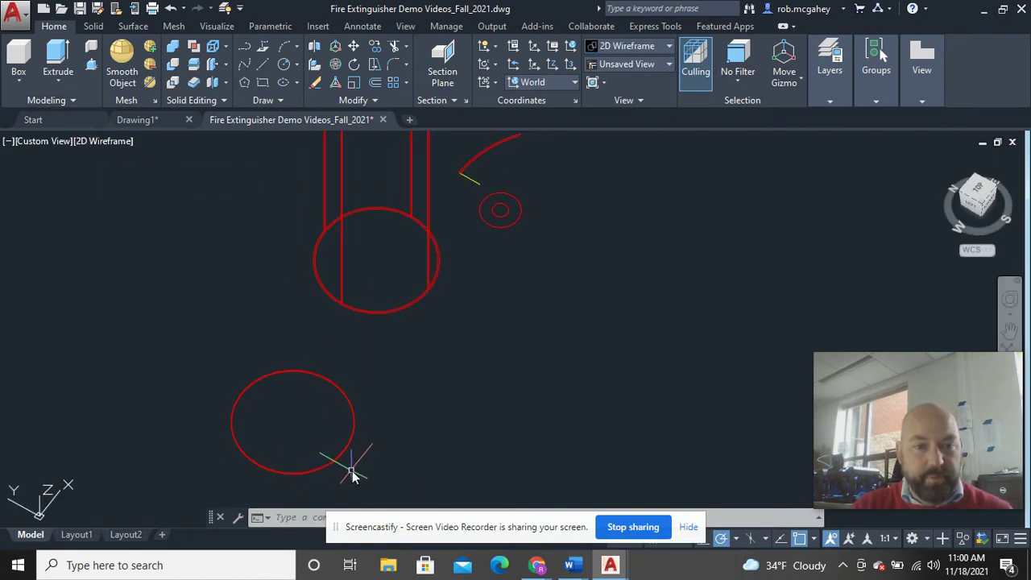
- Move the loose circle from its centre to the centre of the cylinder's bottom
left_click(346, 462)
right_click(113, 230)
left_click(165, 292)
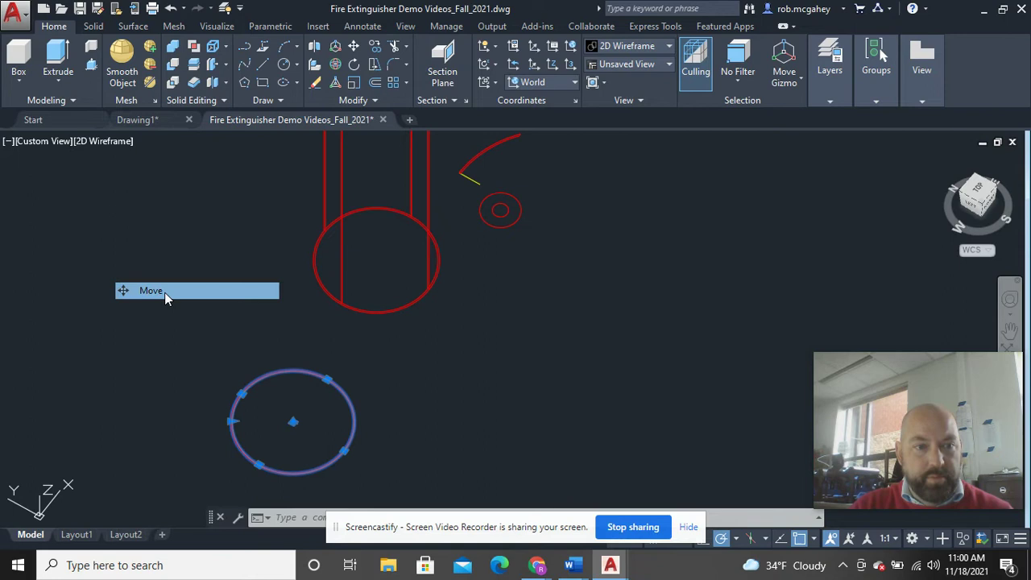
scroll(310, 475, "up", 5)
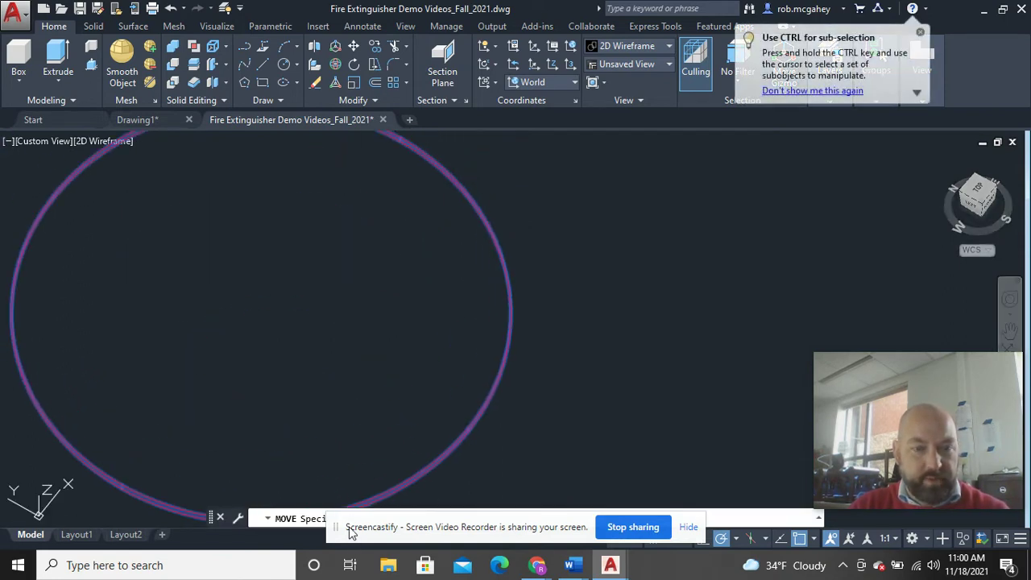
left_click(261, 314)
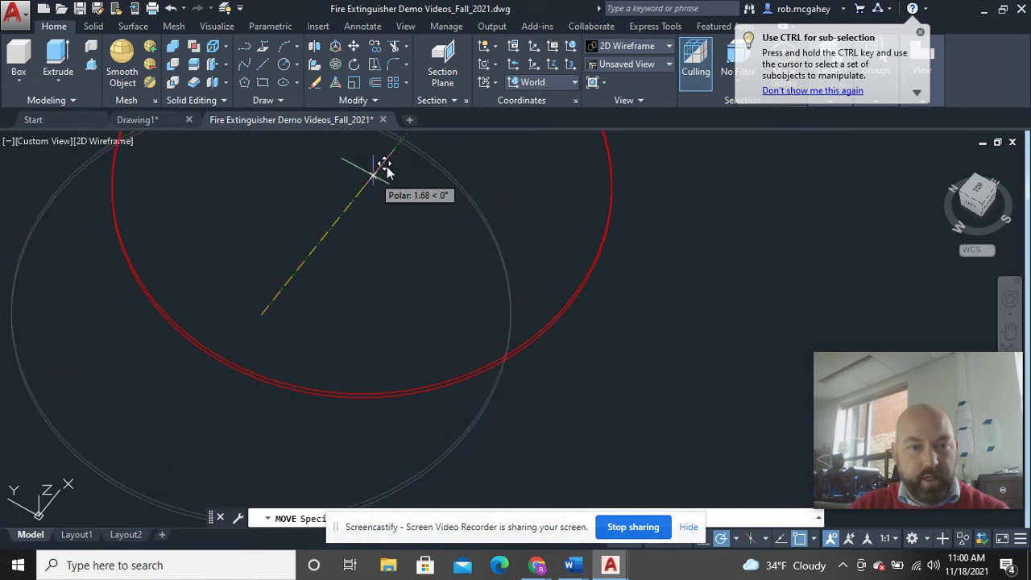
scroll(418, 242, "down", 6)
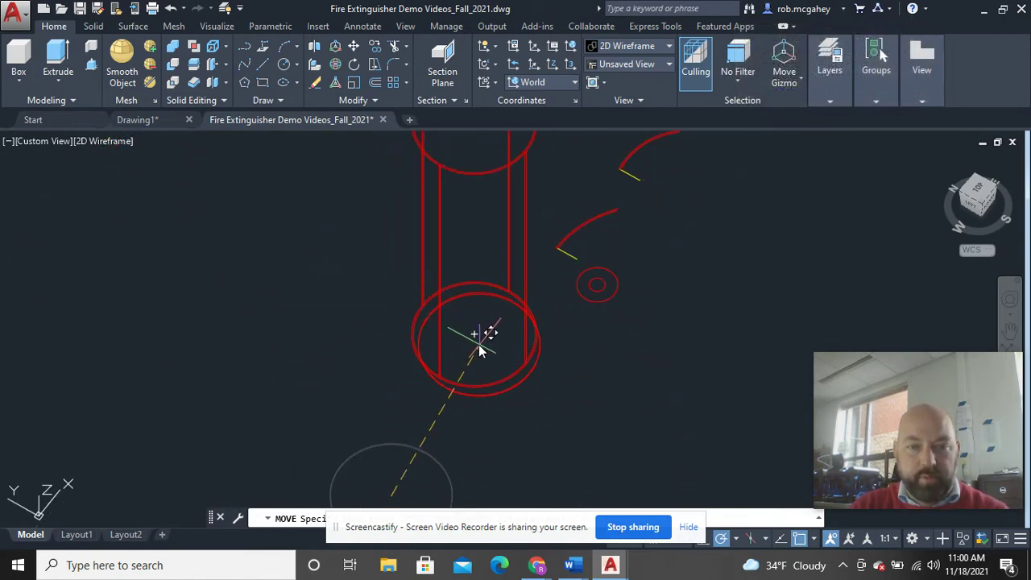
left_click(475, 342)
scroll(529, 411, "up", 4)
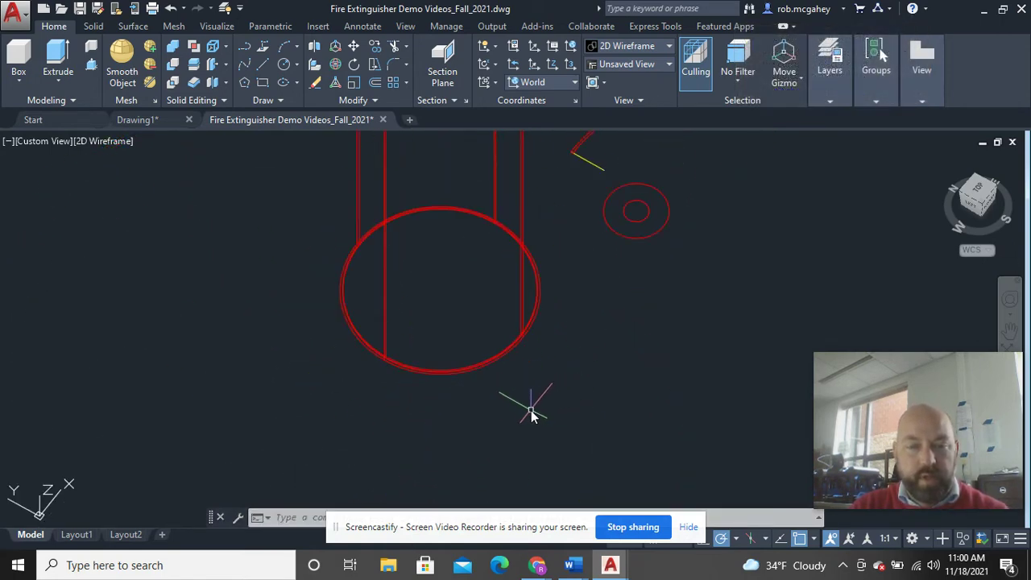
middle_click_drag(523, 419, 405, 313, "shift")
left_click(405, 318)
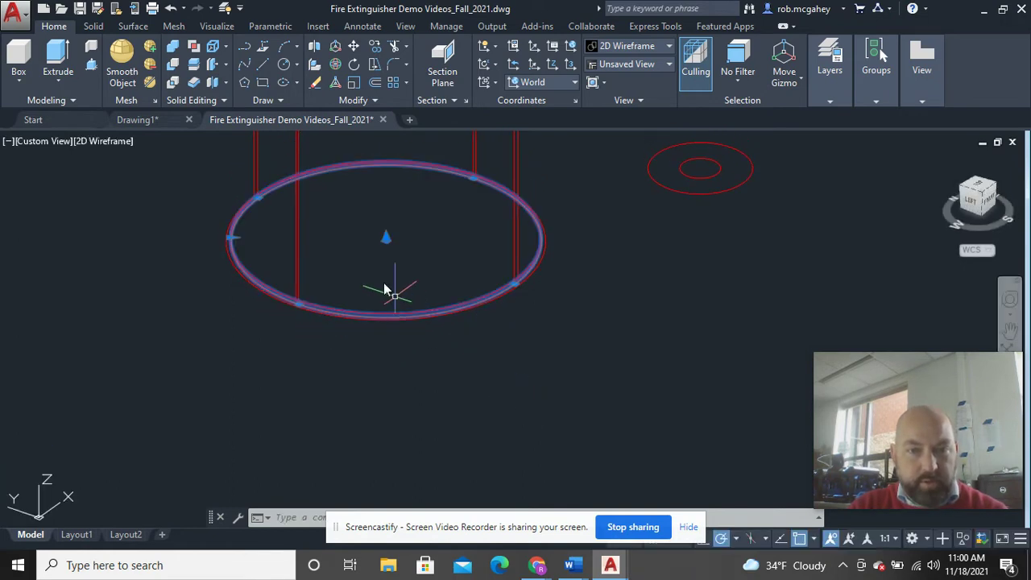
- Move the base circle a short distance along +Z into the tube's bottom end
left_click(353, 45)
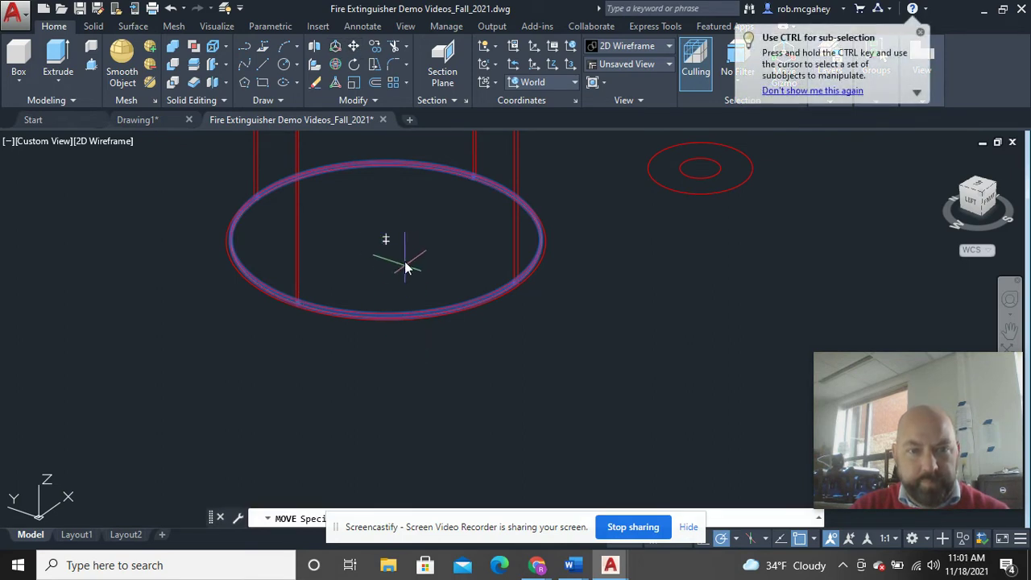
left_click(386, 241)
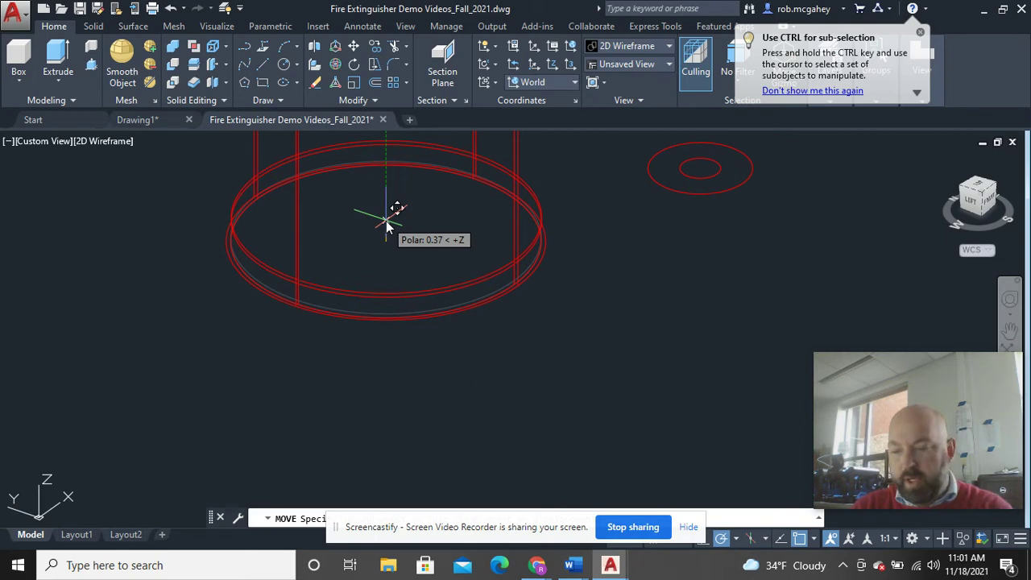
left_click(385, 222)
scroll(420, 253, "down", 2)
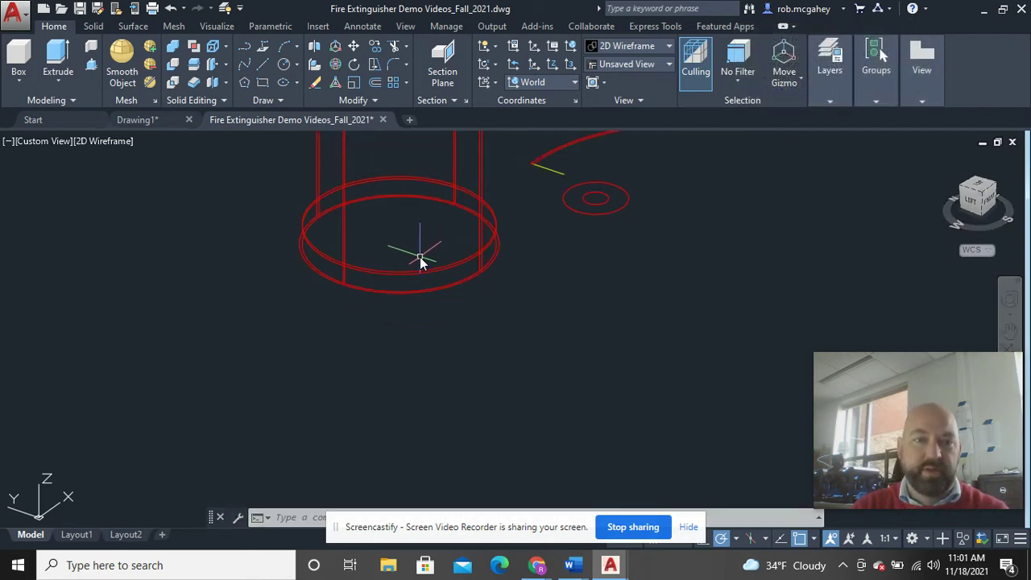
scroll(420, 260, "down", 3)
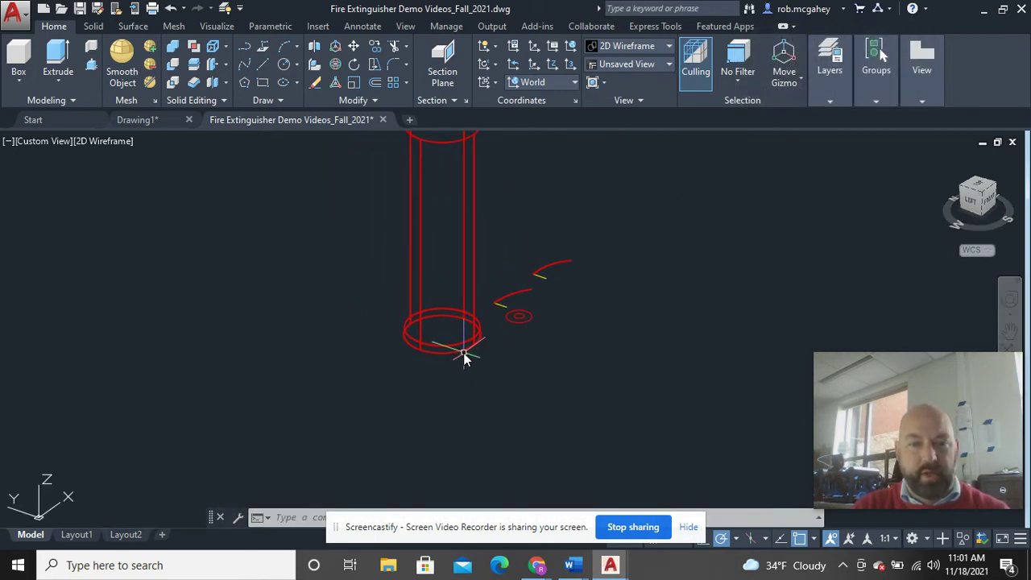
scroll(463, 358, "up", 2)
scroll(455, 352, "up", 2)
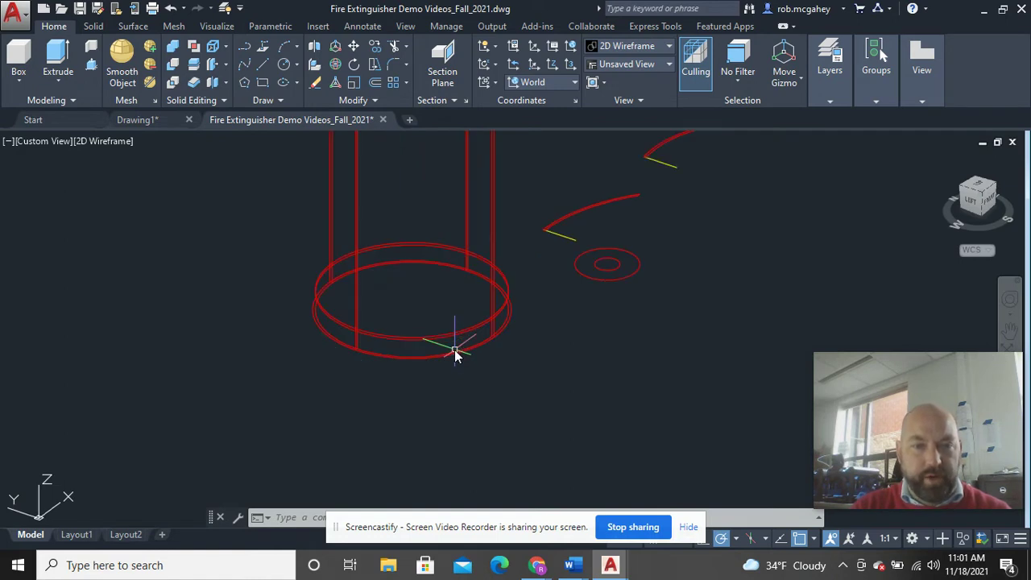
scroll(667, 322, "down", 2)
middle_click_drag(671, 334, 472, 363)
scroll(621, 414, "down", 2)
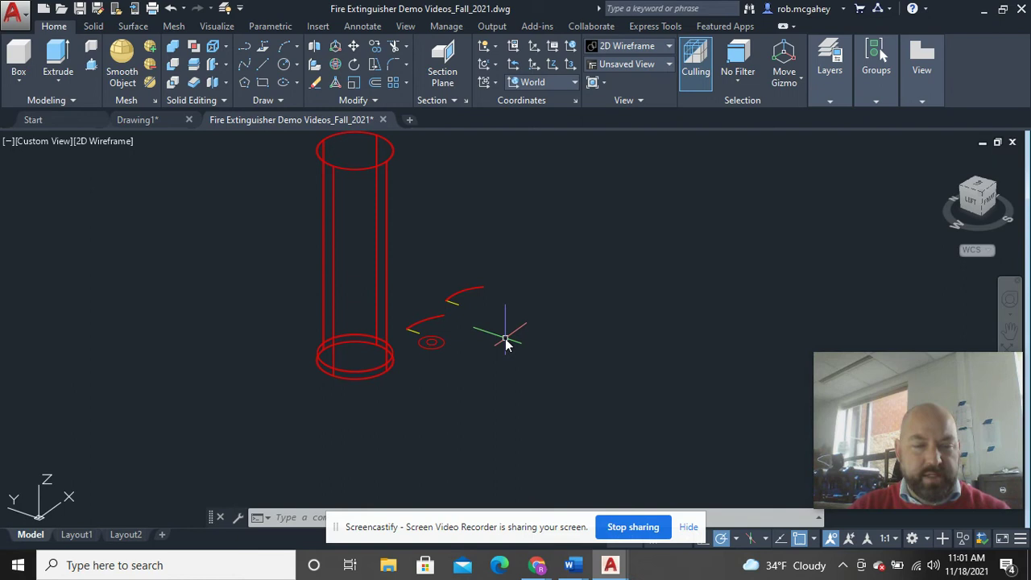
- Window-select both small concentric circles and extrude them 0.5 units
scroll(444, 359, "up", 5)
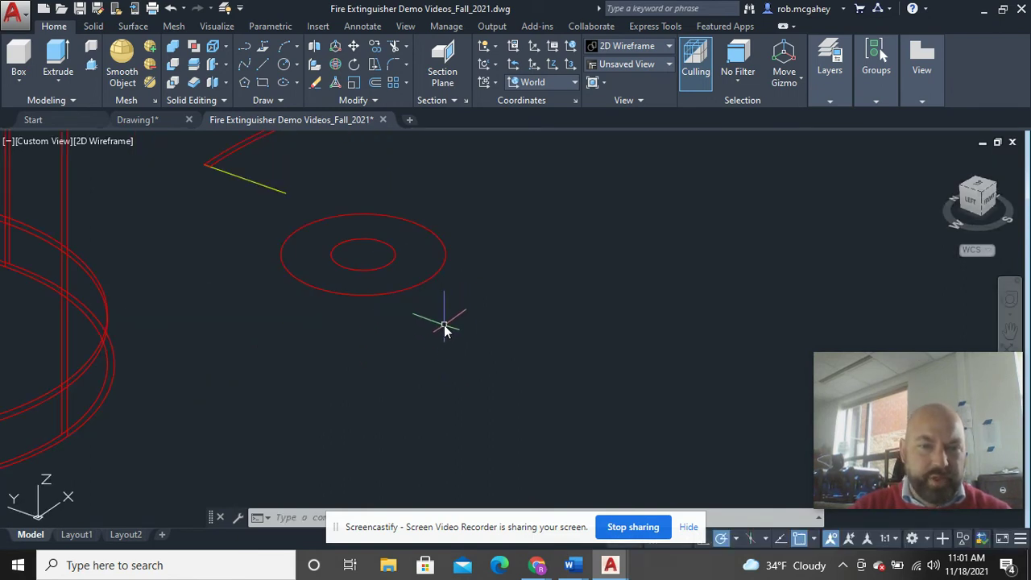
middle_click_drag(445, 330, 456, 392)
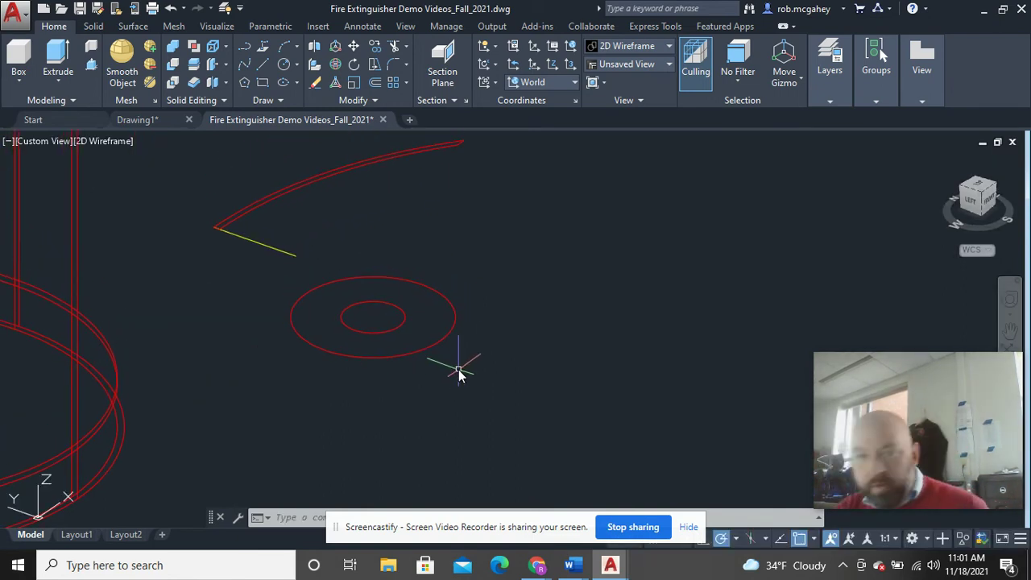
left_click(454, 363)
left_click(400, 317)
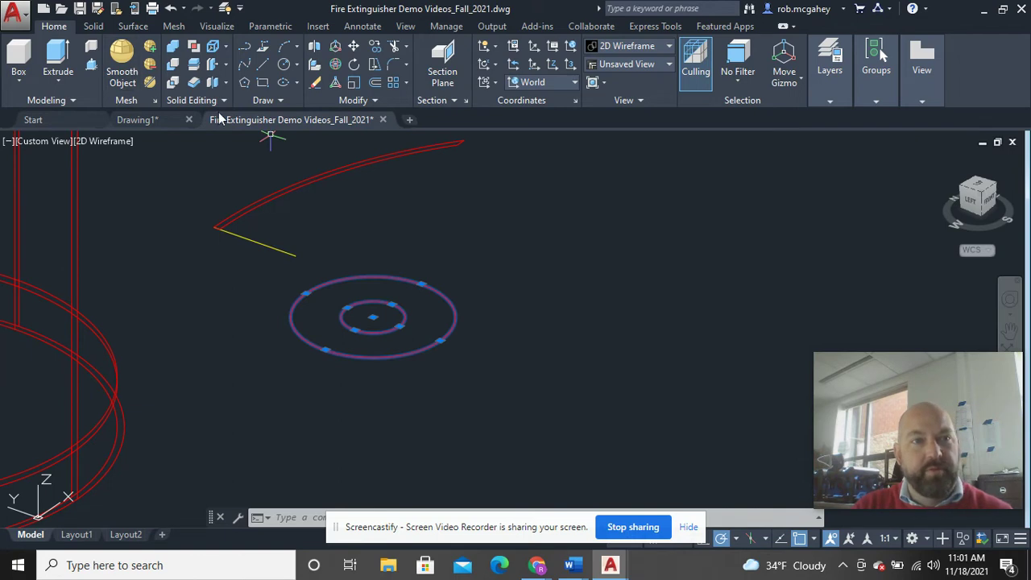
left_click(58, 58)
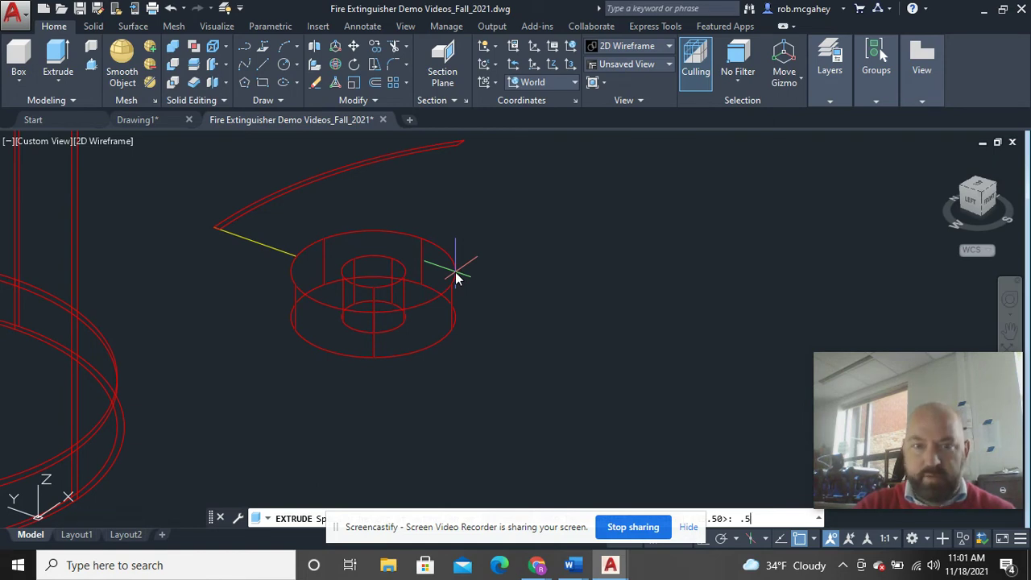
left_click(455, 271)
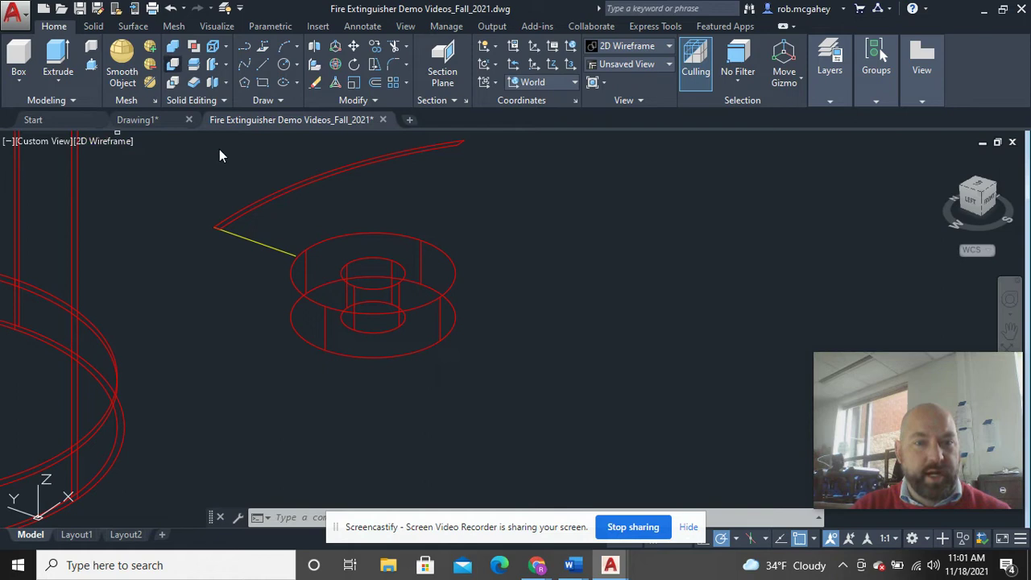
- Subtract the inner cylinder from the outer ring solid to hollow the neck ring
left_click(395, 355)
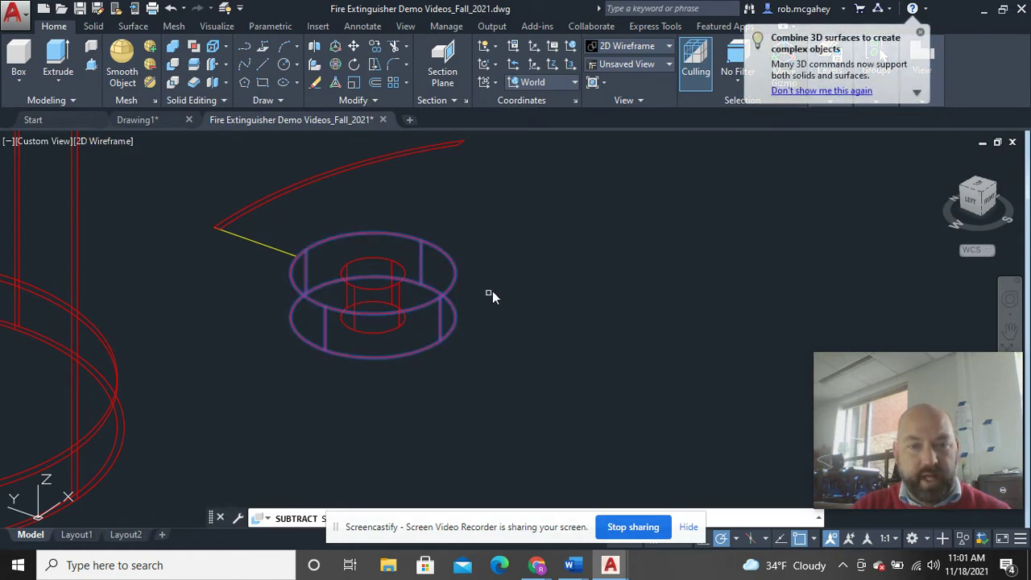
key("Return")
left_click(407, 276)
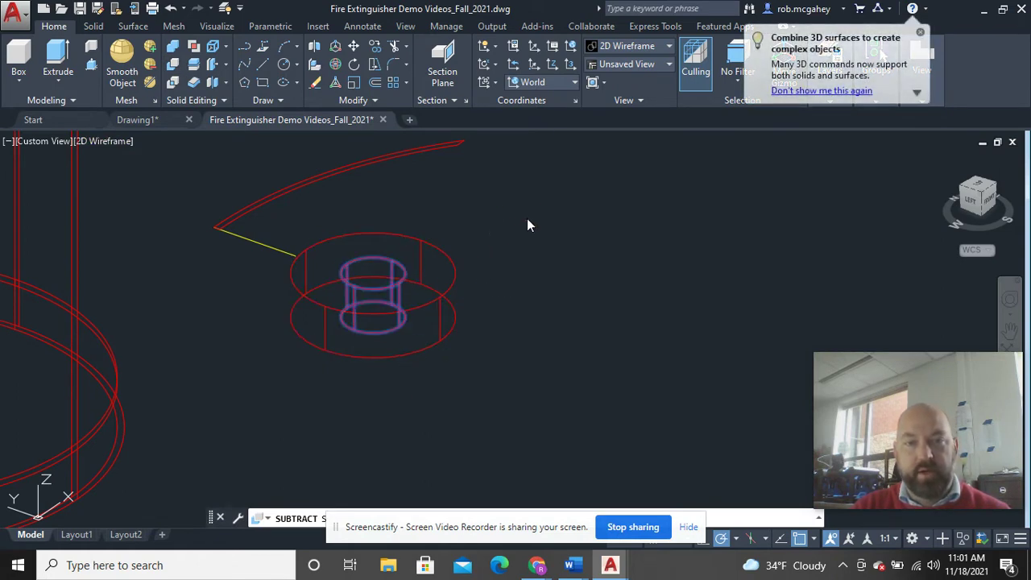
key("Return")
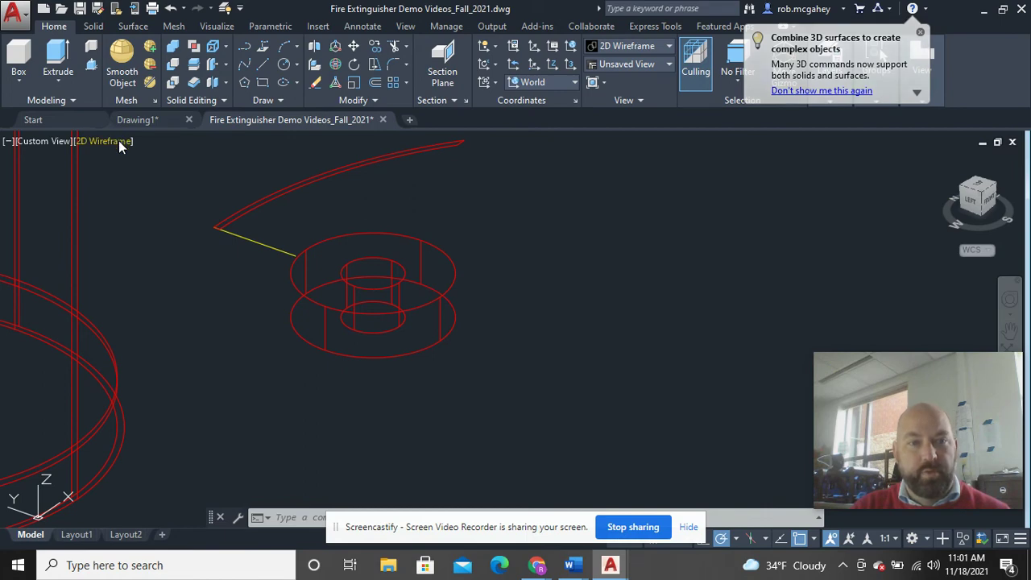
- Set the visual style to Realistic and zoom out to show the tank body
left_click(119, 141)
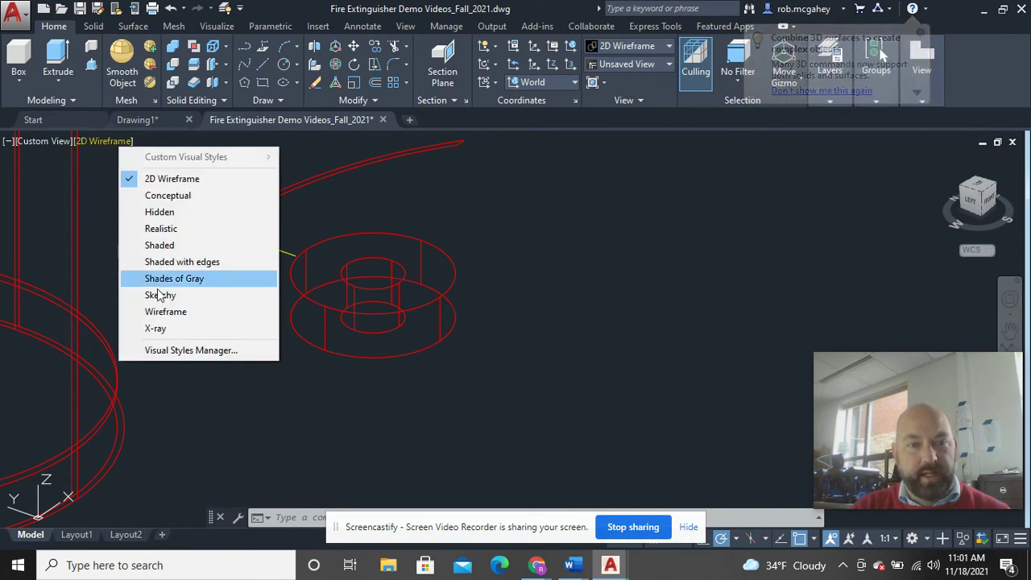
left_click(165, 228)
mouse_move(319, 439)
middle_mouse_down("shift")
mouse_move(319, 470)
mouse_move(319, 445)
middle_mouse_up("shift")
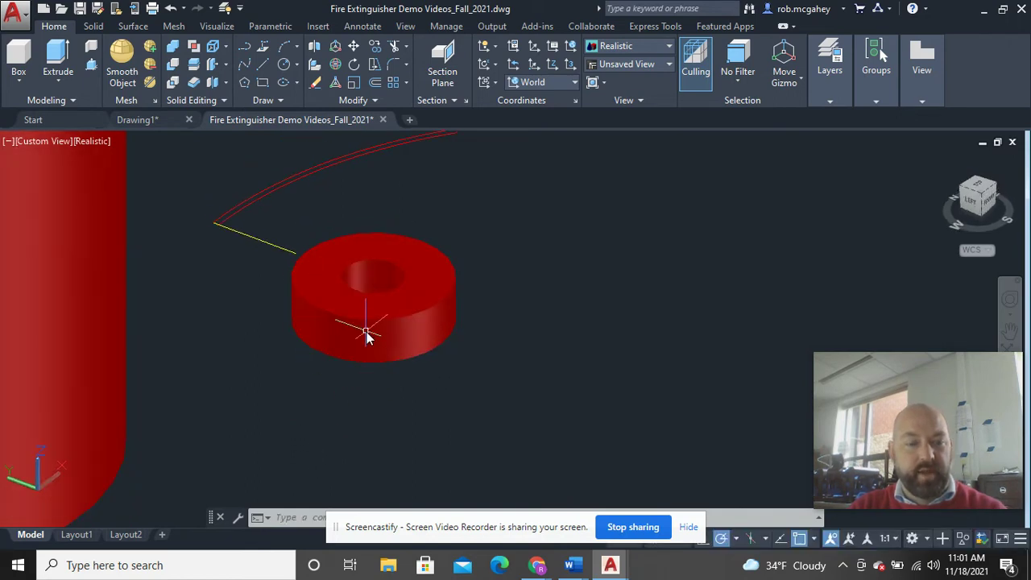
scroll(442, 388, "down", 4)
middle_click_drag(530, 344, 475, 442)
scroll(498, 427, "down", 4)
- Rotate the arc profile and its line 90 degrees about the vertical axis with 3DROTATE
scroll(475, 441, "up", 8)
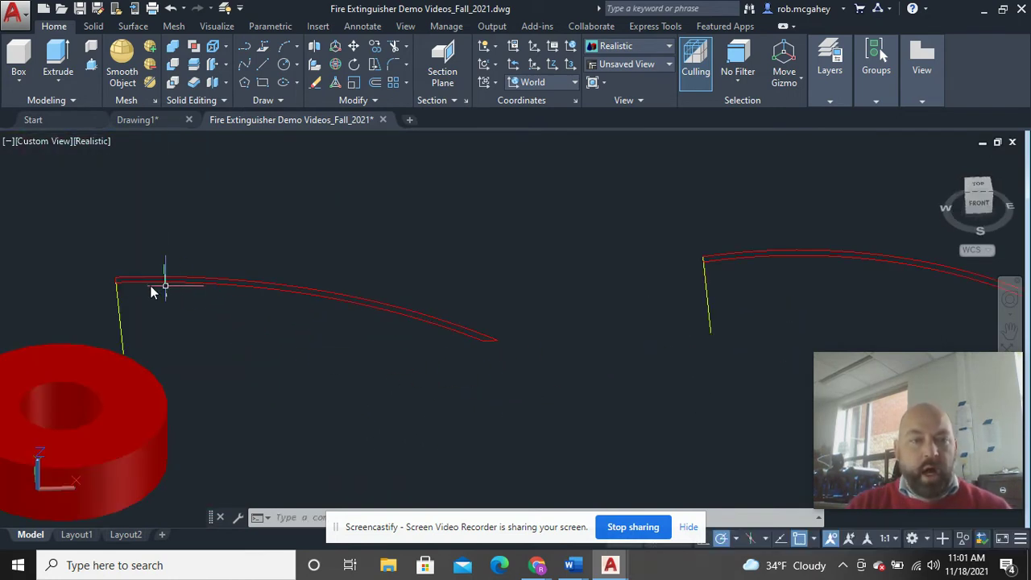
left_click(163, 316)
left_click(102, 270)
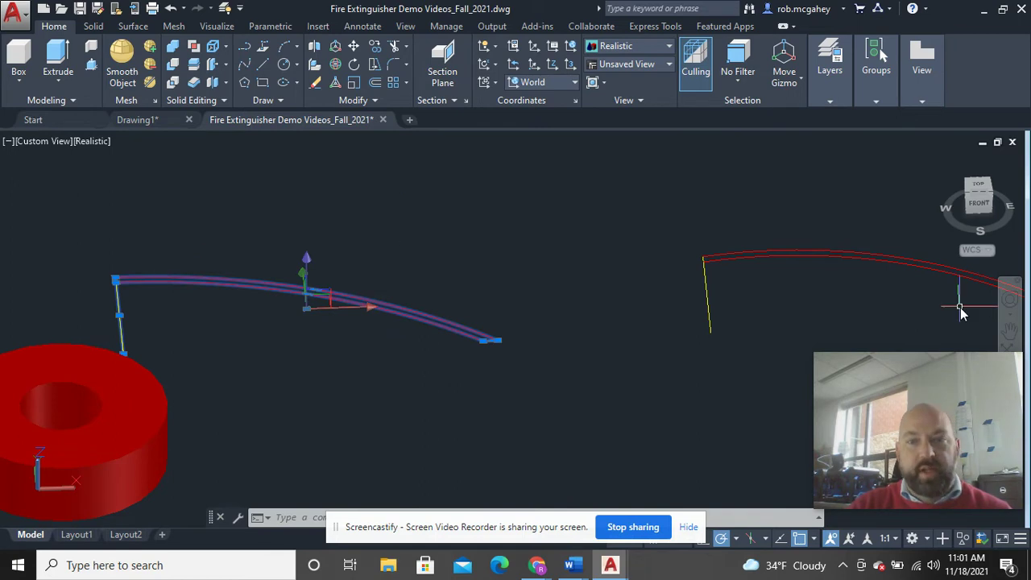
left_click(751, 293)
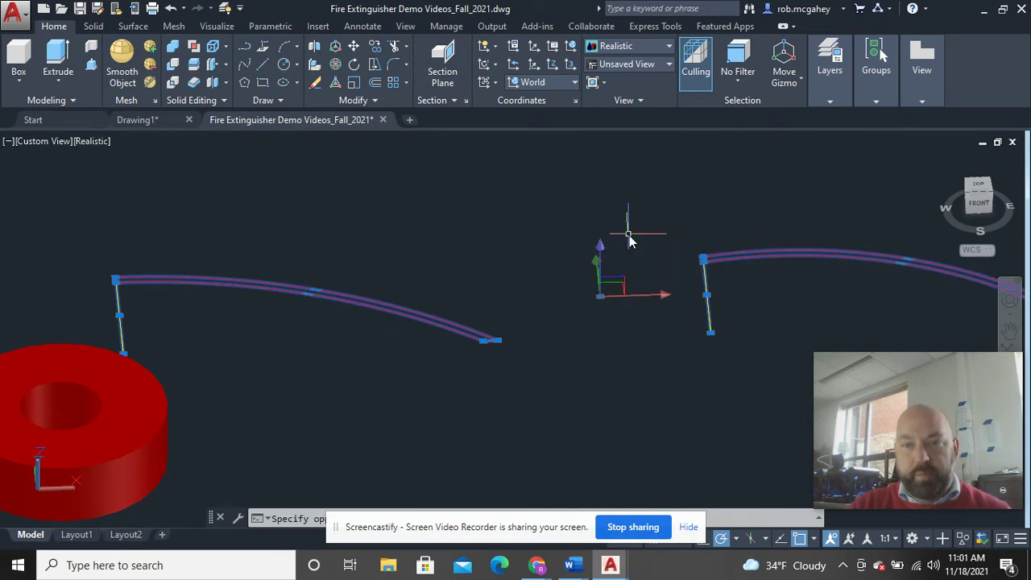
left_click(336, 66)
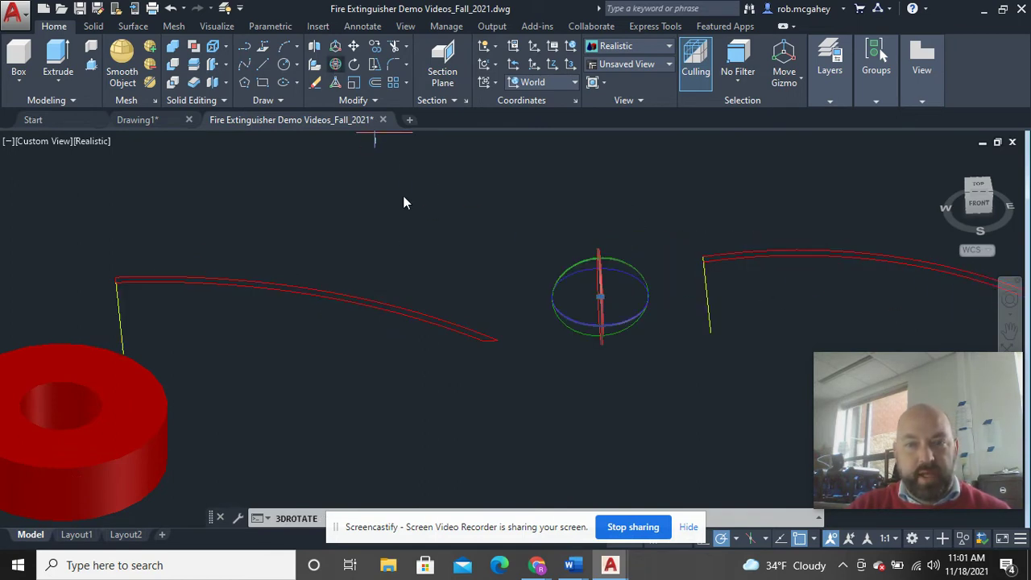
left_click(712, 338)
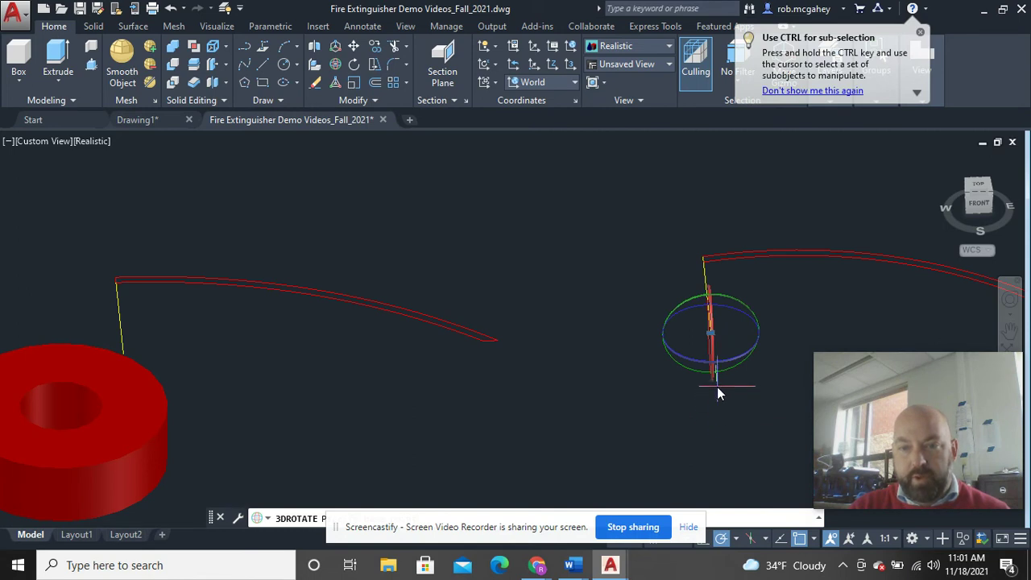
left_click(712, 383)
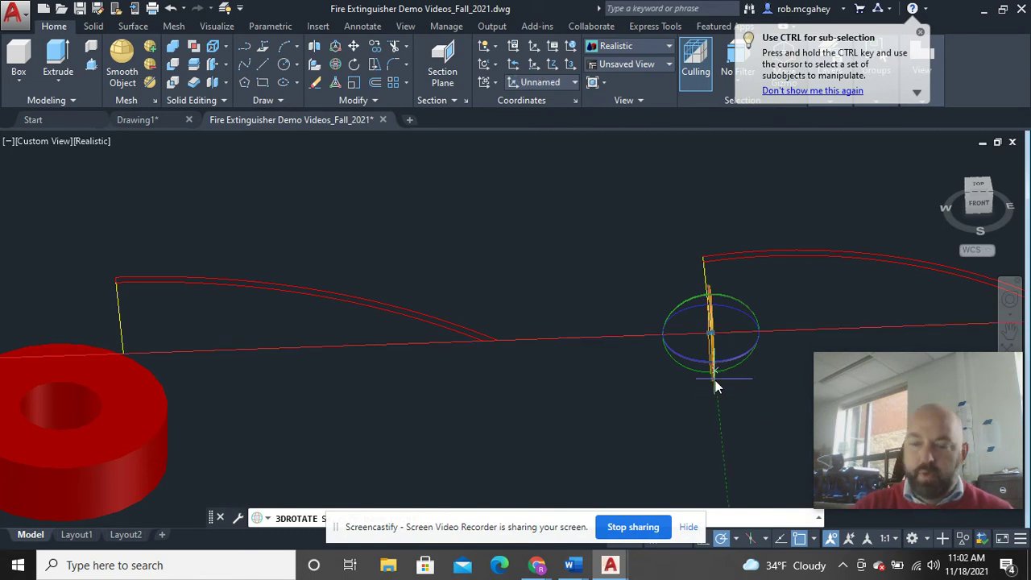
type("90")
key("Return")
- Move both curved arc profiles to a new location beside the neck ring
scroll(713, 380, "down", 3)
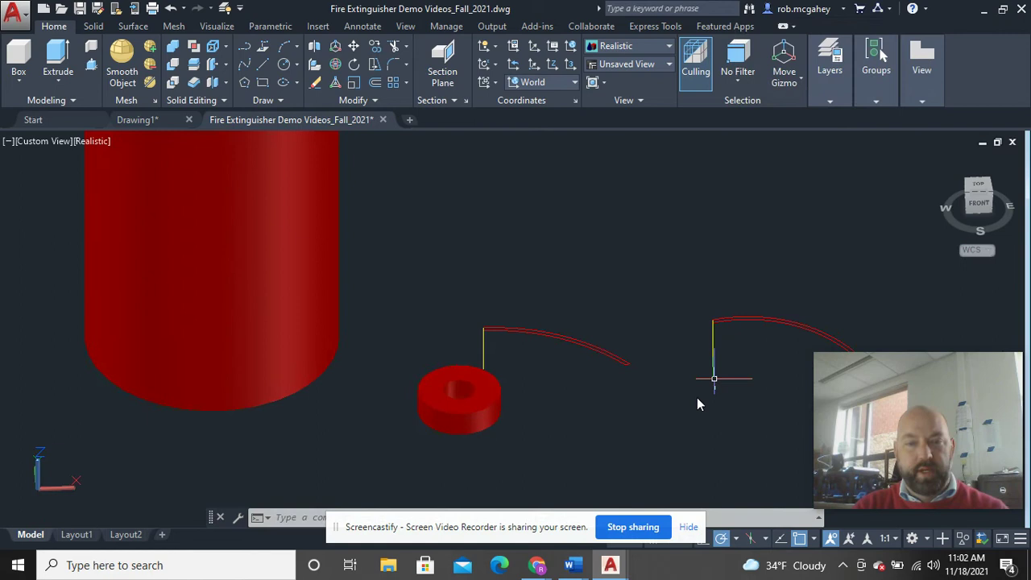
middle_click_drag(698, 397, 642, 377, "shift")
left_click(743, 414)
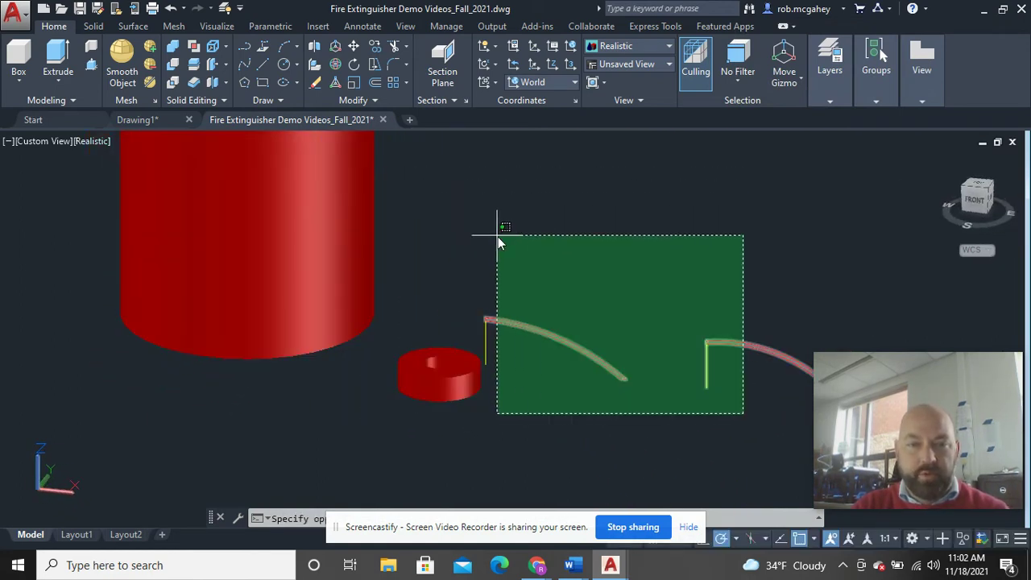
left_click(498, 236)
right_click(493, 311)
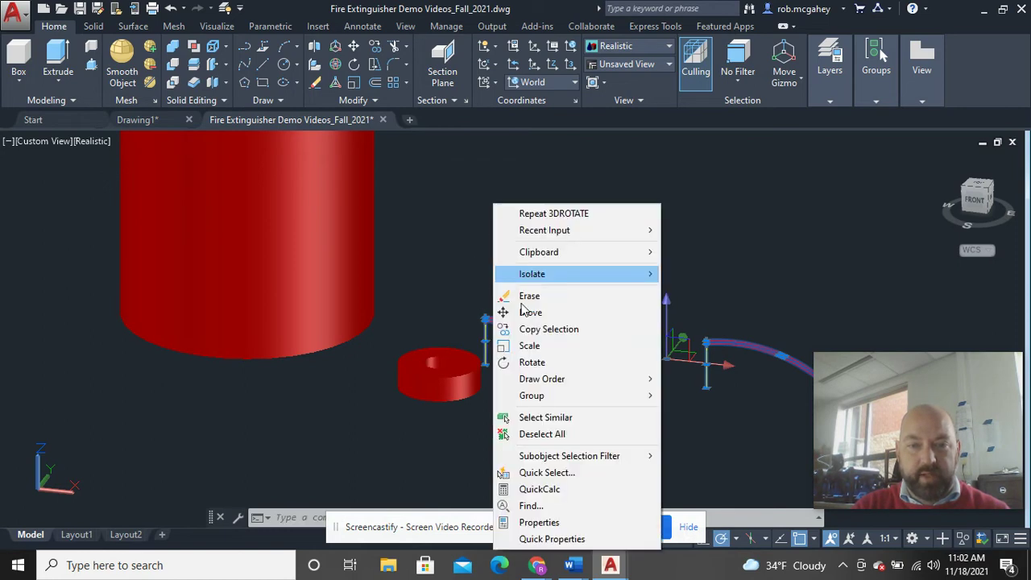
left_click(505, 312)
left_click(485, 320)
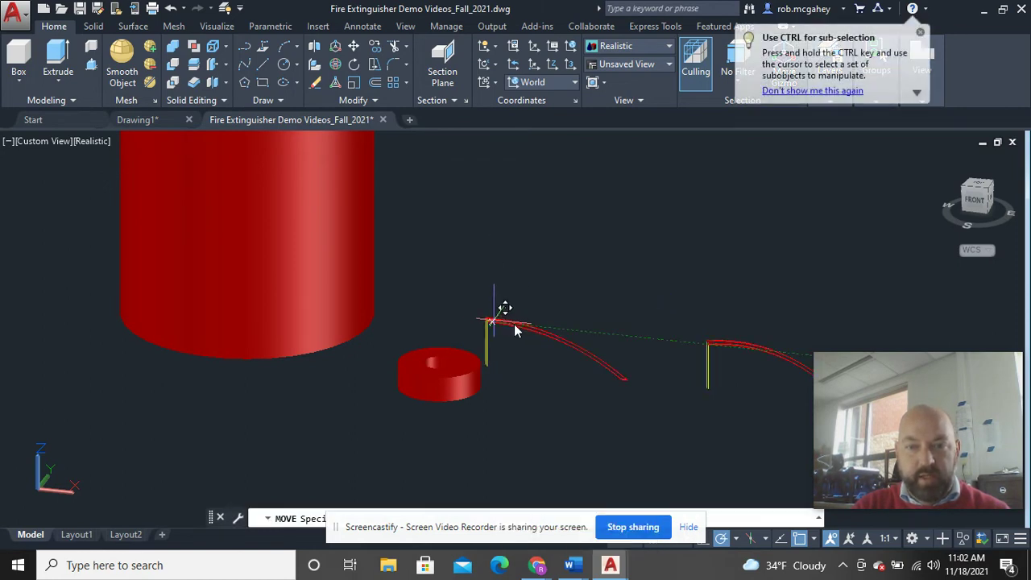
middle_click_drag(504, 306, 416, 299)
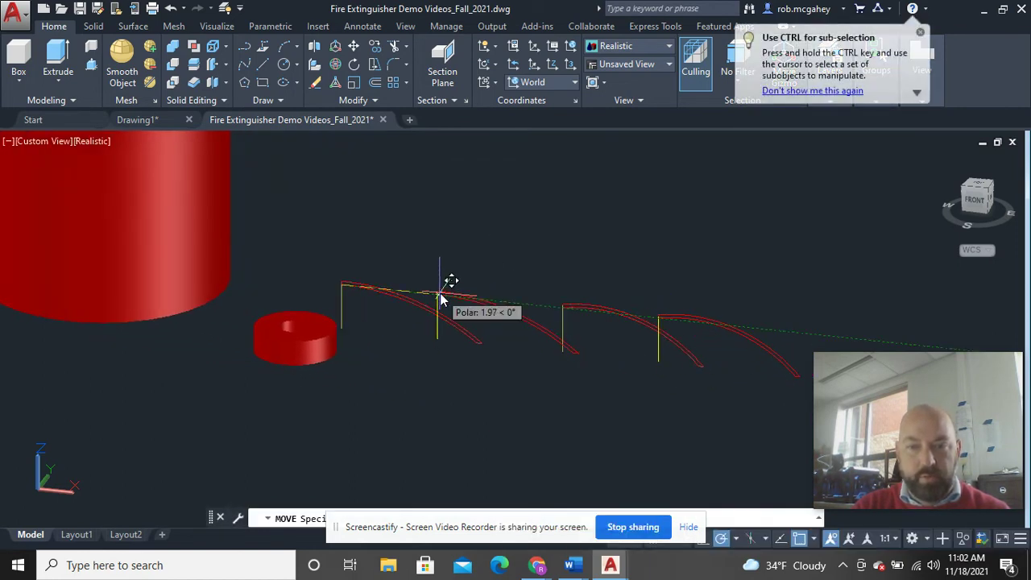
left_click(448, 284)
scroll(582, 336, "down", 3)
- Move the right arc profile from its end point to its destination
left_click(702, 380)
left_click(606, 278)
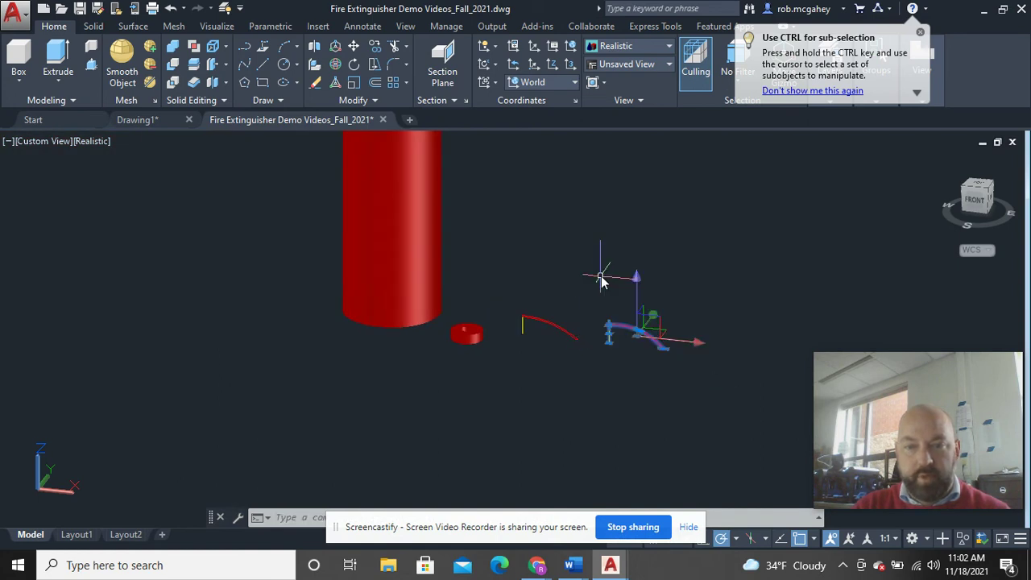
right_click(603, 278)
left_click(639, 312)
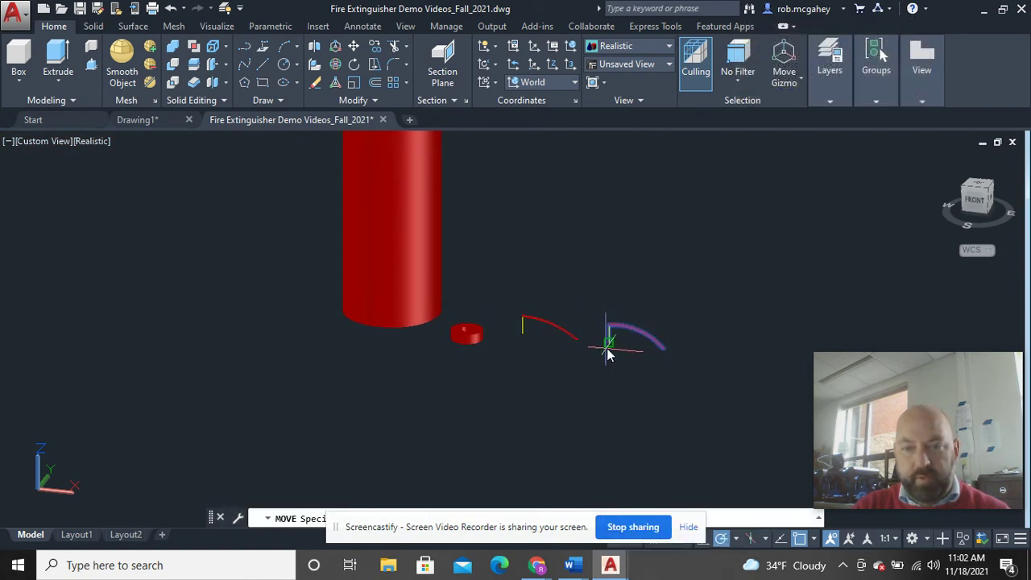
left_click(610, 348)
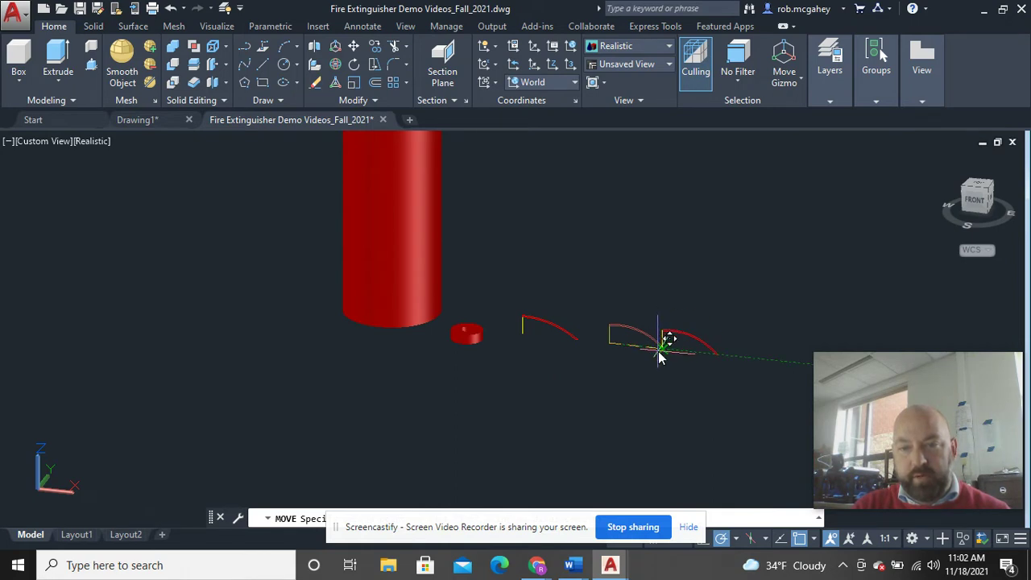
left_click(658, 351)
scroll(532, 329, "up", 3)
middle_click_drag(531, 328, 569, 379)
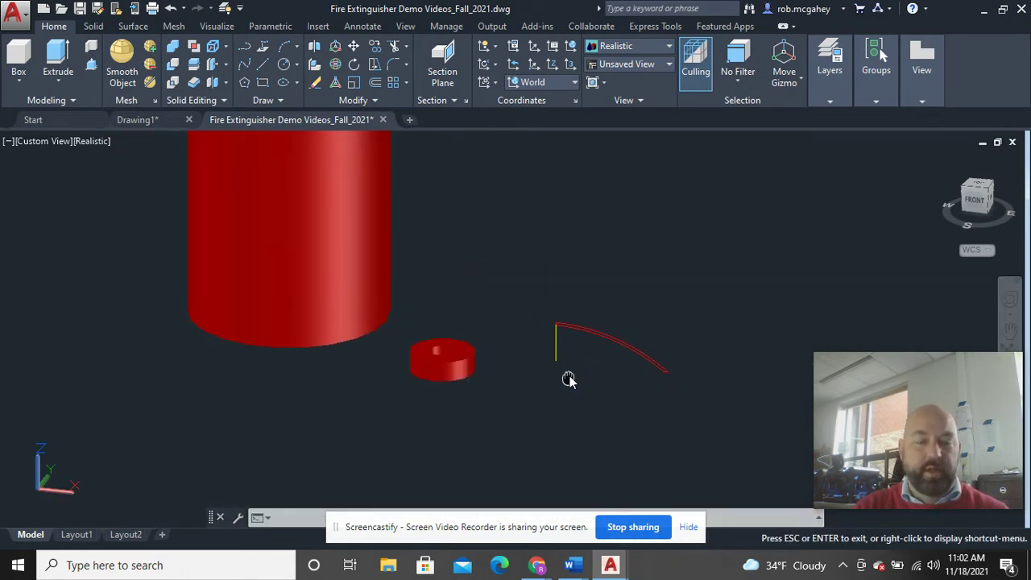
scroll(523, 362, "up", 1)
scroll(710, 444, "up", 2)
middle_click_drag(711, 445, 649, 421)
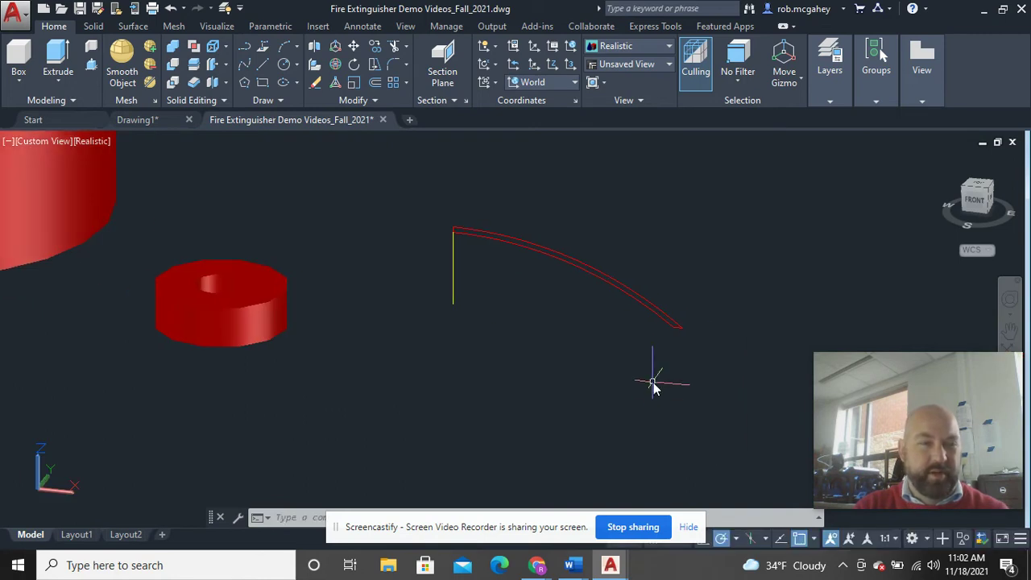
- Start revolving the dome arc, then cancel the revolve twice
left_click(59, 83)
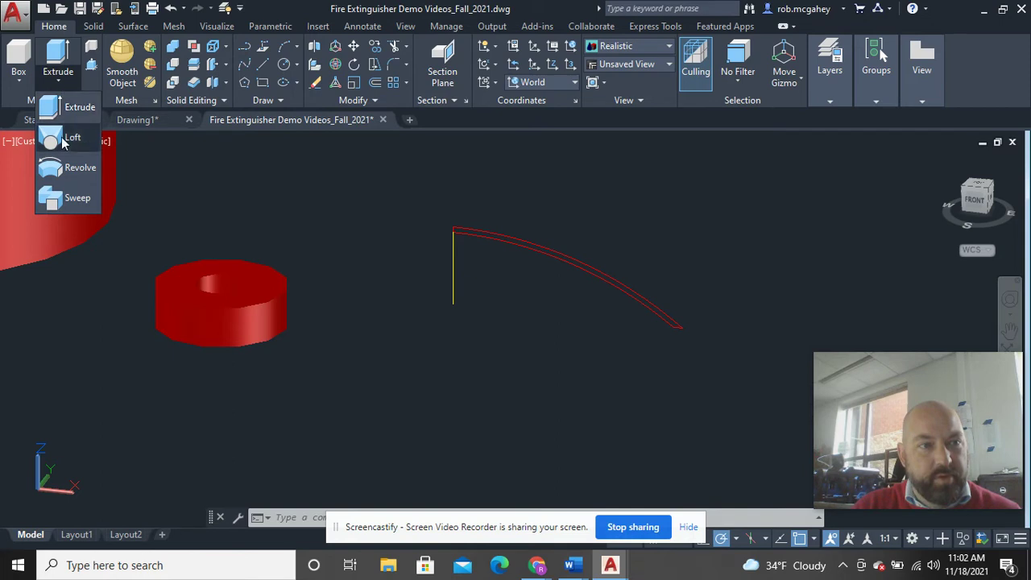
left_click(68, 178)
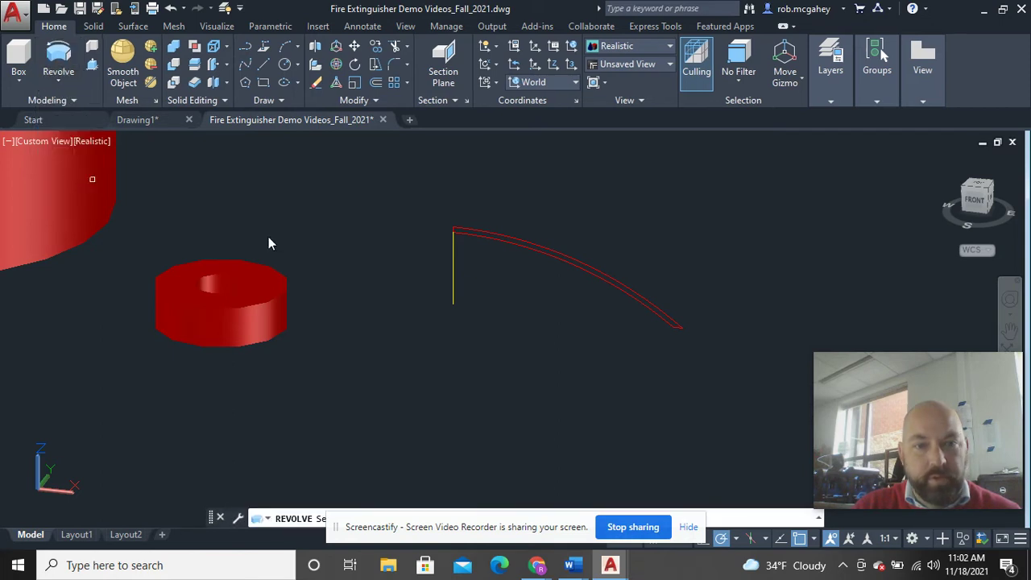
left_click(482, 237)
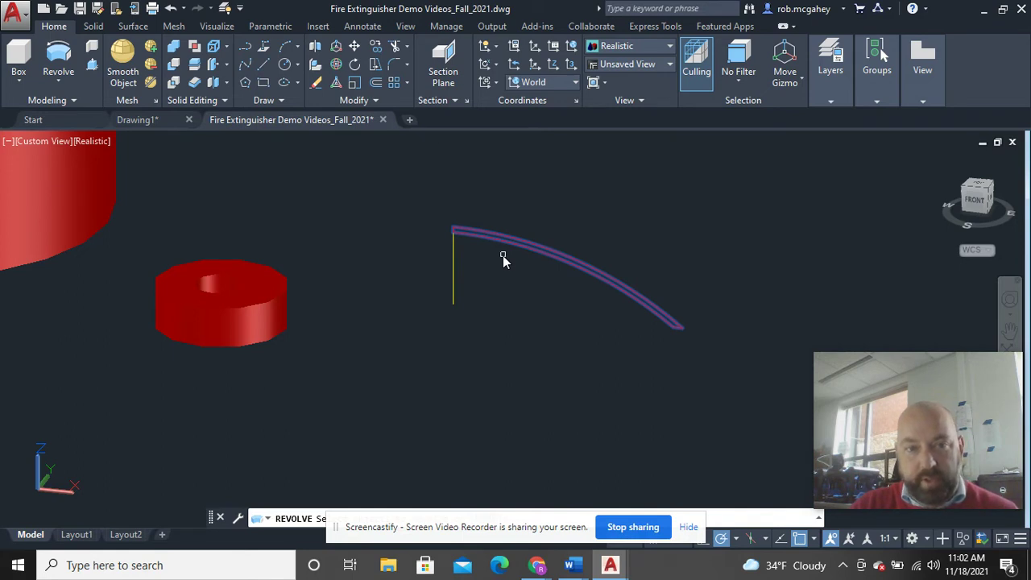
right_click(502, 256)
left_click(534, 266)
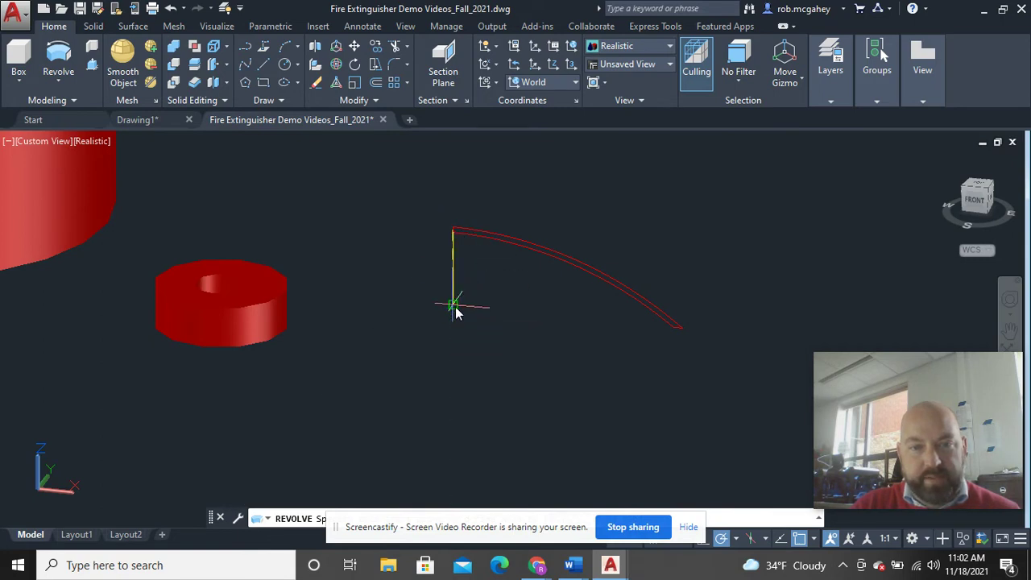
key("Escape")
right_click(441, 416)
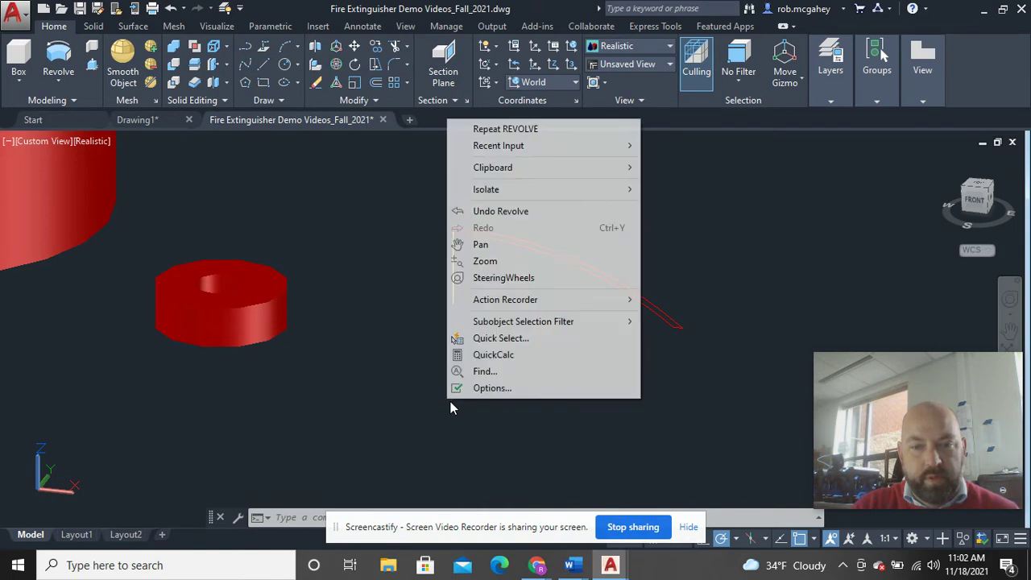
left_click(487, 131)
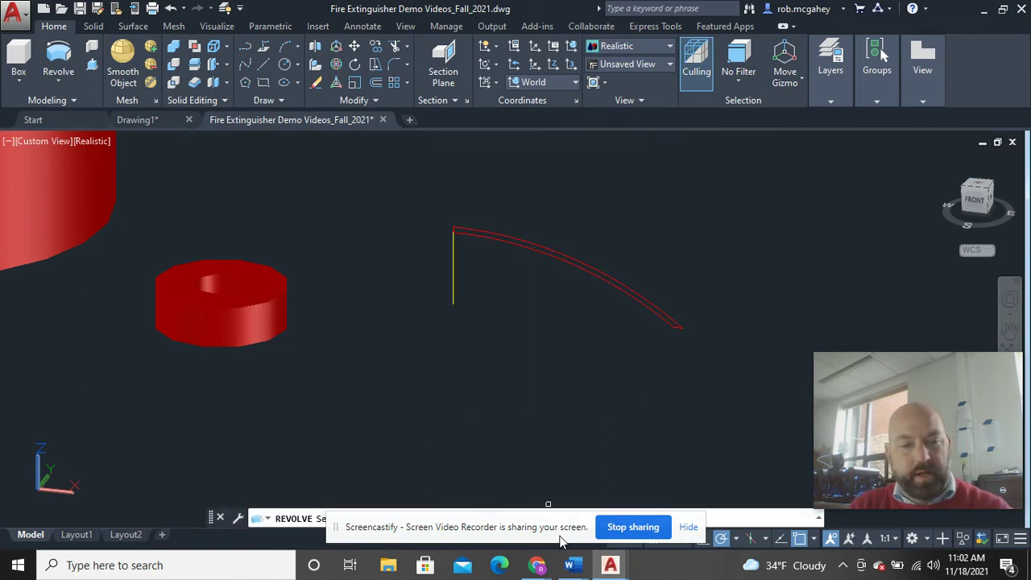
key("Escape")
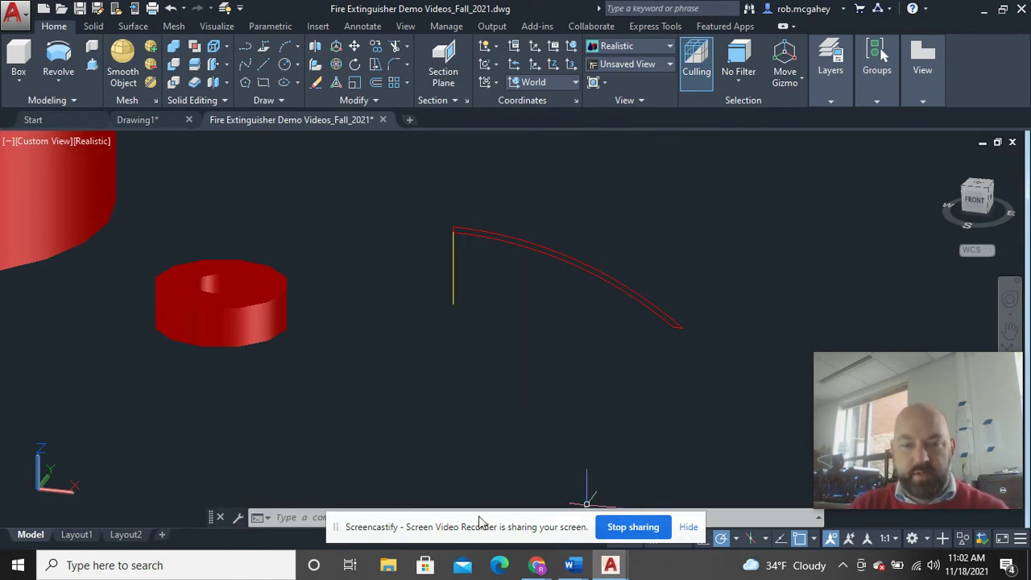
left_click_drag(481, 522, 481, 545)
- Select the dome arc for Revolve and pick the axis start and endpoint
left_click(543, 295)
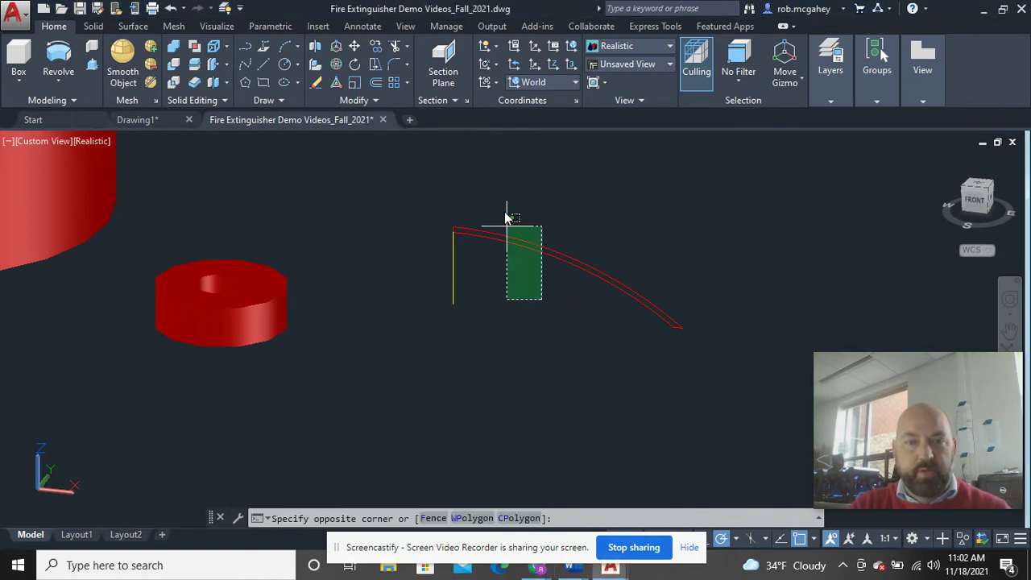
left_click(507, 219)
left_click(58, 56)
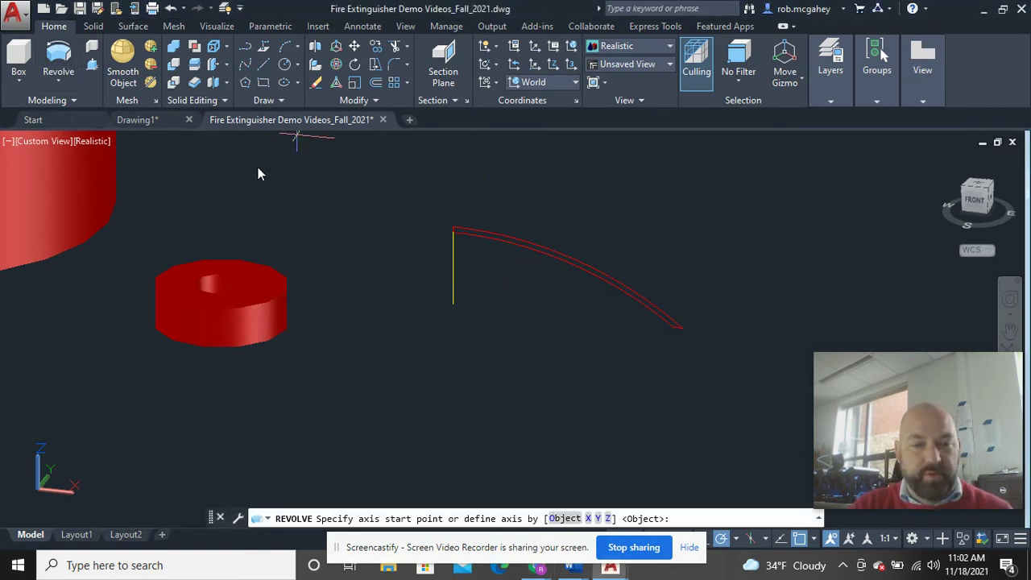
left_click(453, 306)
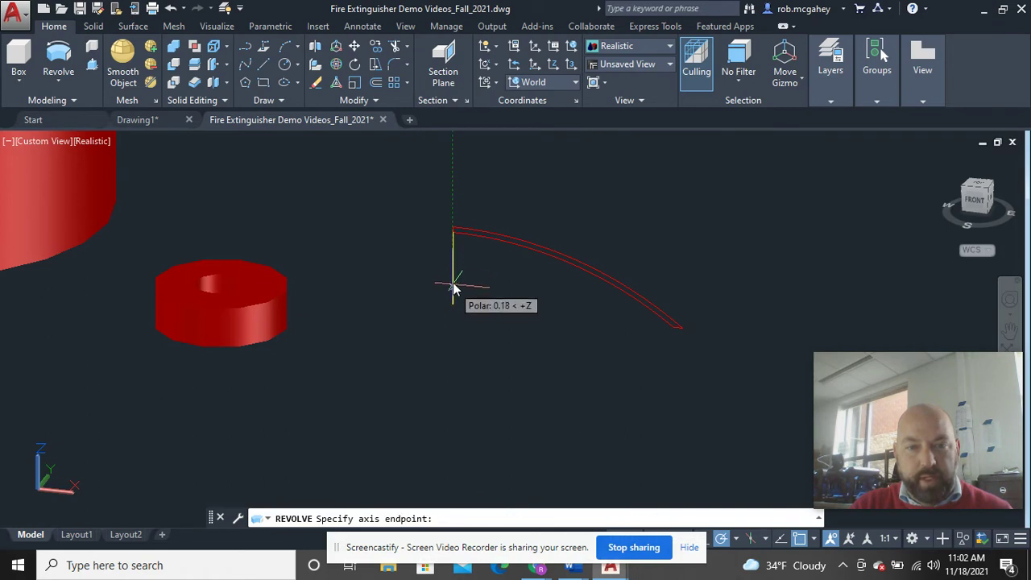
left_click(453, 233)
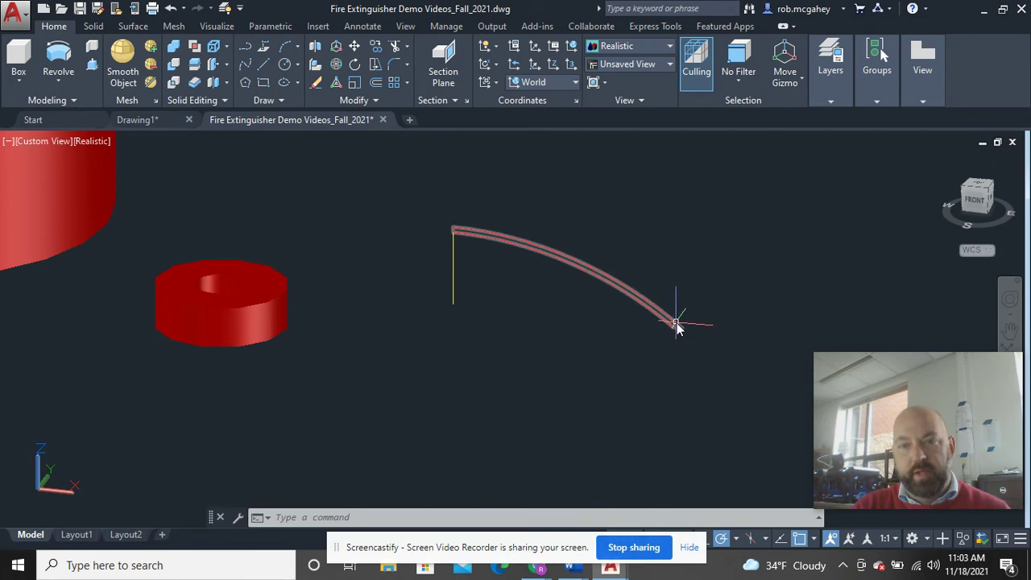
scroll(425, 354, "down", 3)
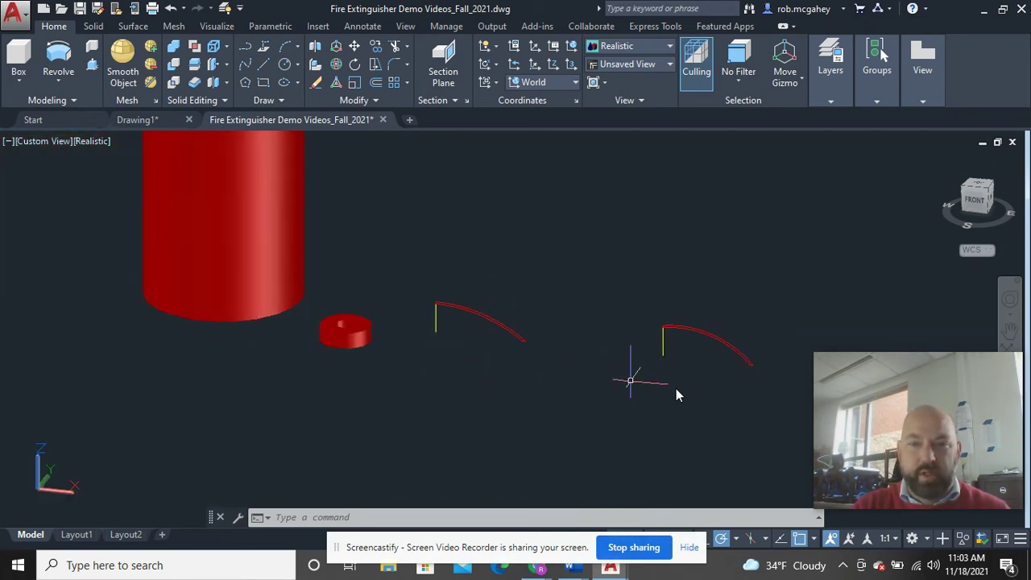
- Begin revolving the right arc about its end line, then cancel
left_click(704, 364)
left_click(664, 271)
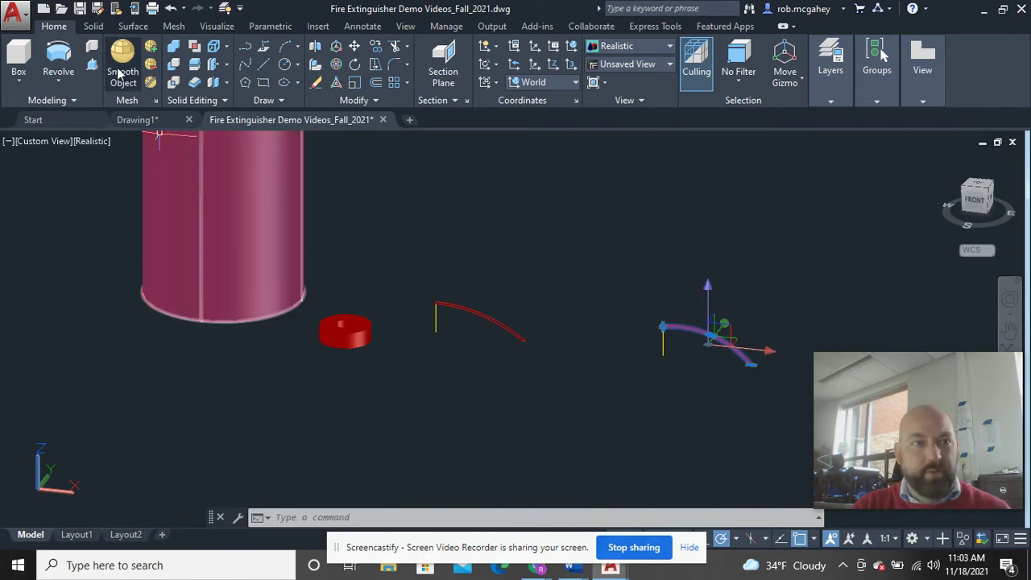
left_click(59, 54)
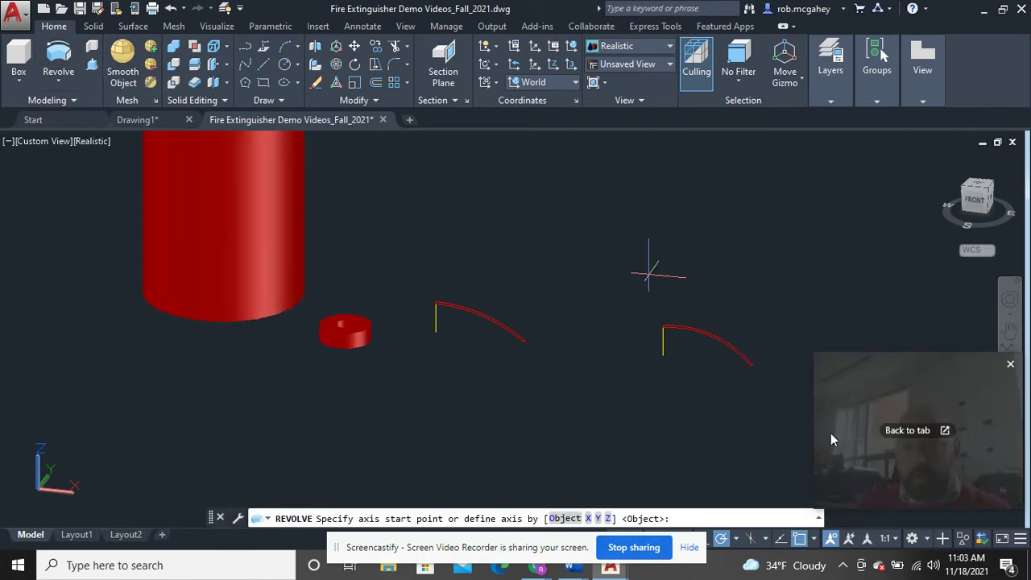
left_click(661, 356)
left_click(664, 327)
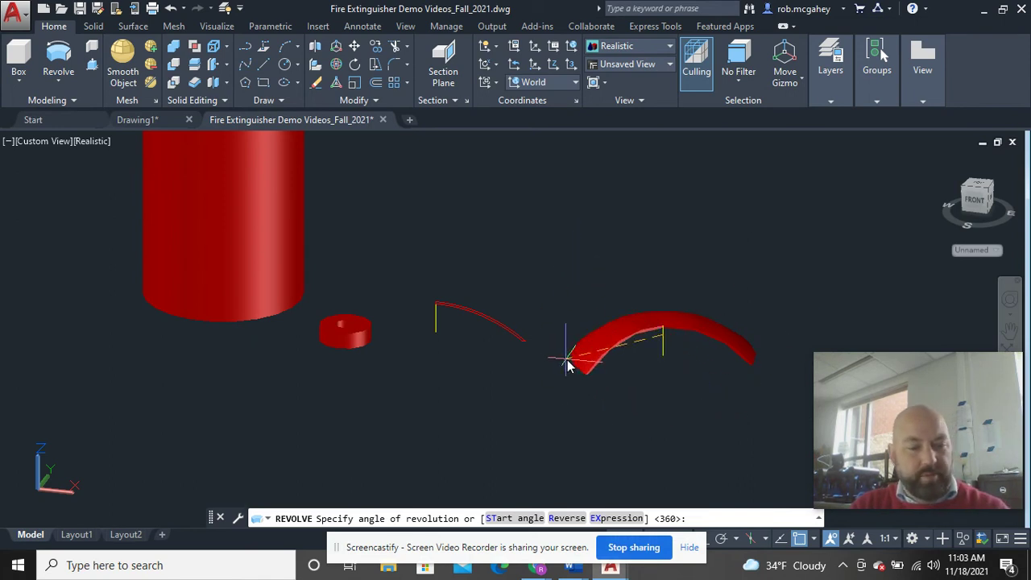
key("Escape")
- Revolve the left arc 360 degrees about its vertical line into a solid dome
left_click(58, 56)
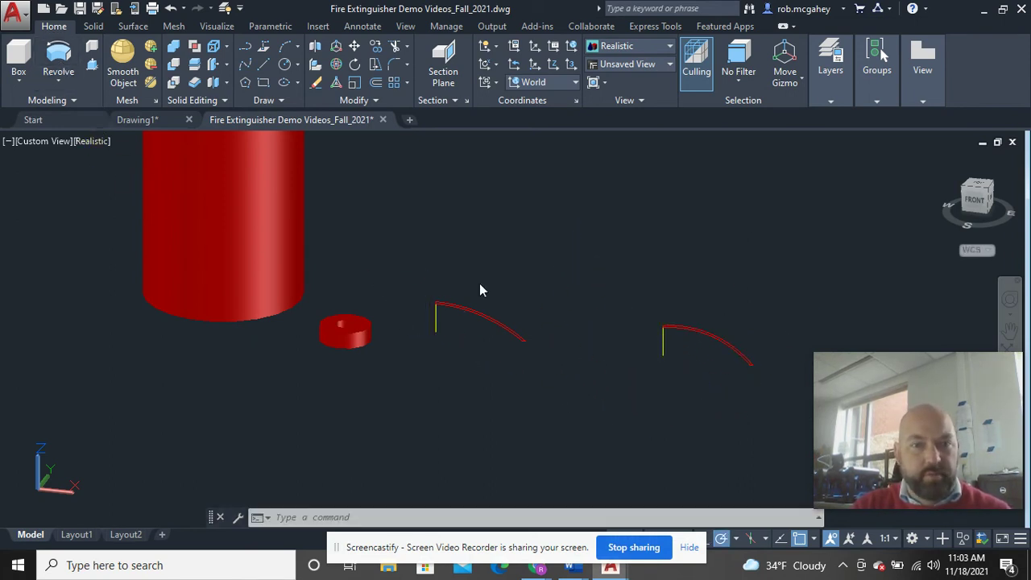
left_click(483, 316)
right_click(409, 339)
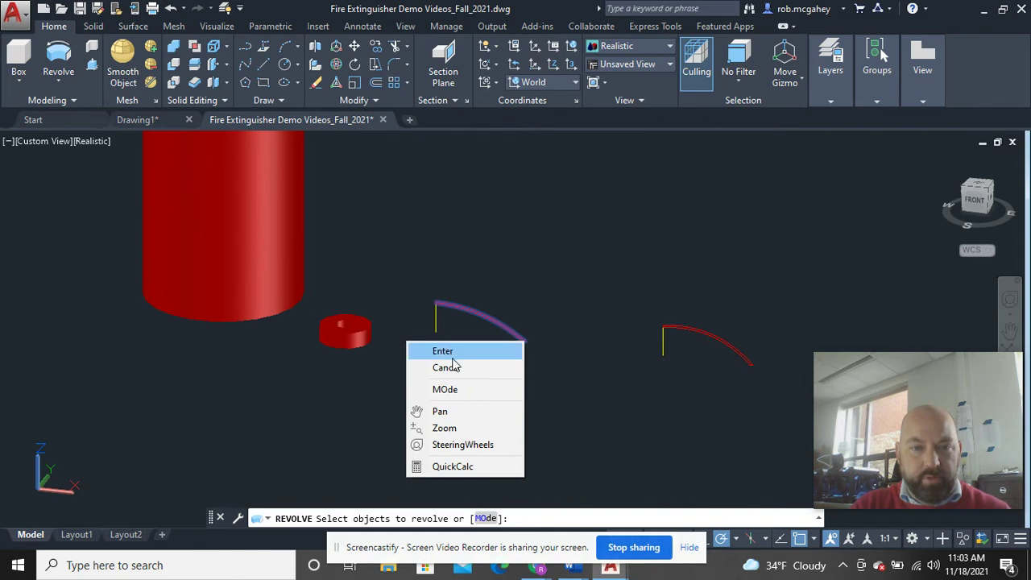
left_click(443, 349)
left_click(436, 333)
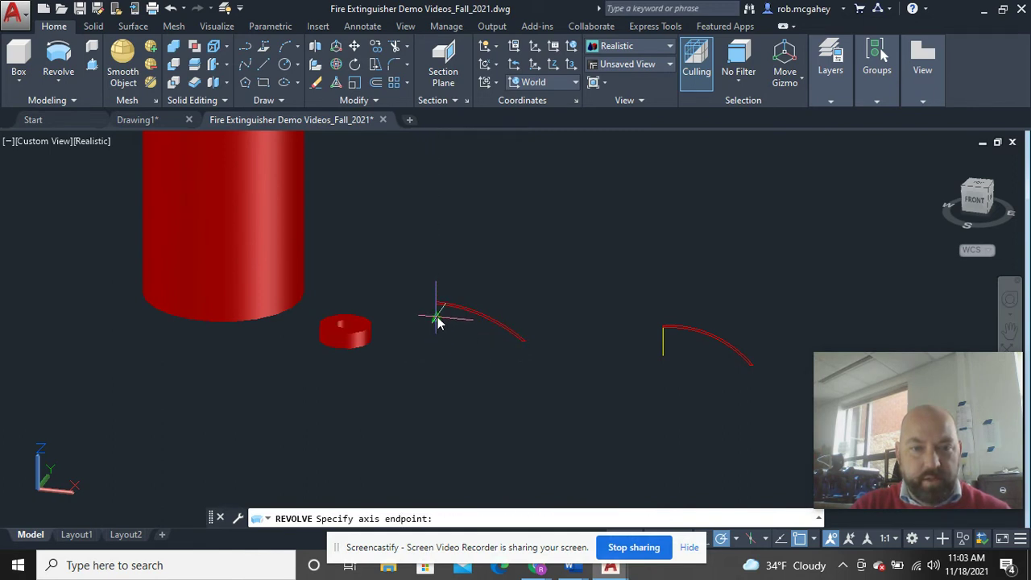
left_click(437, 319)
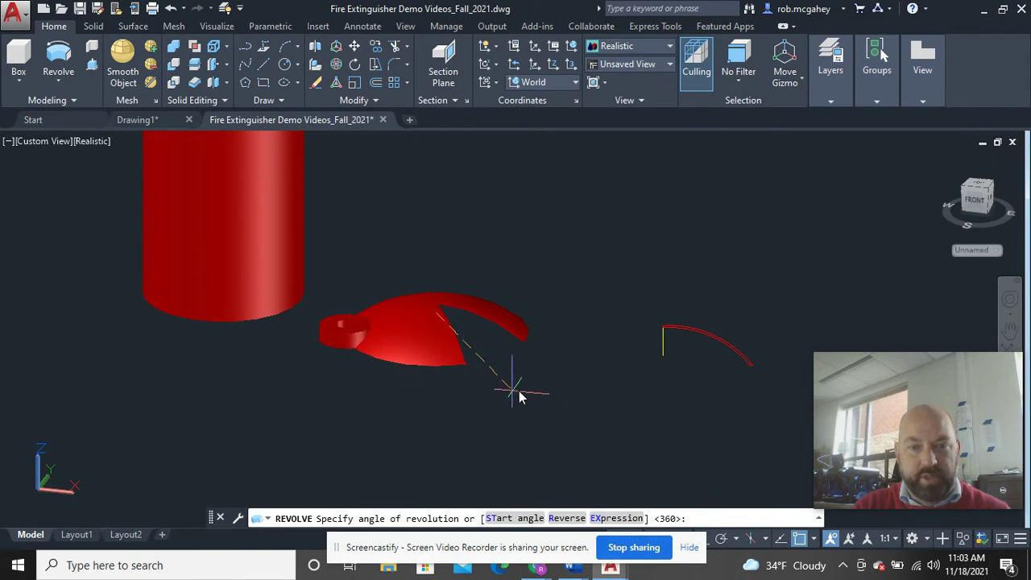
type("36")
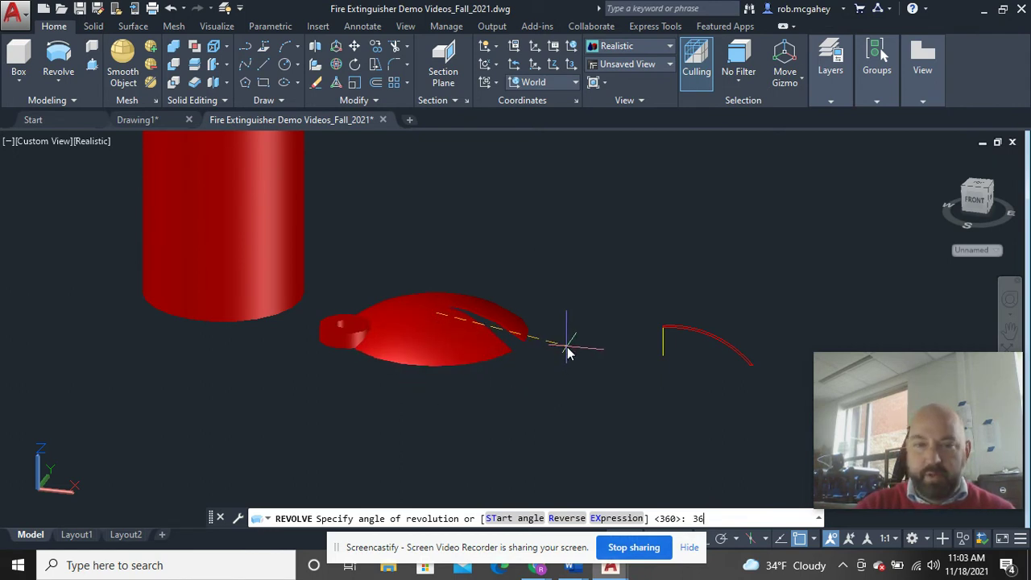
type("0")
key("Return")
- Select the right arc for Revolve and snap the axis to its vertical end line
left_click(718, 387)
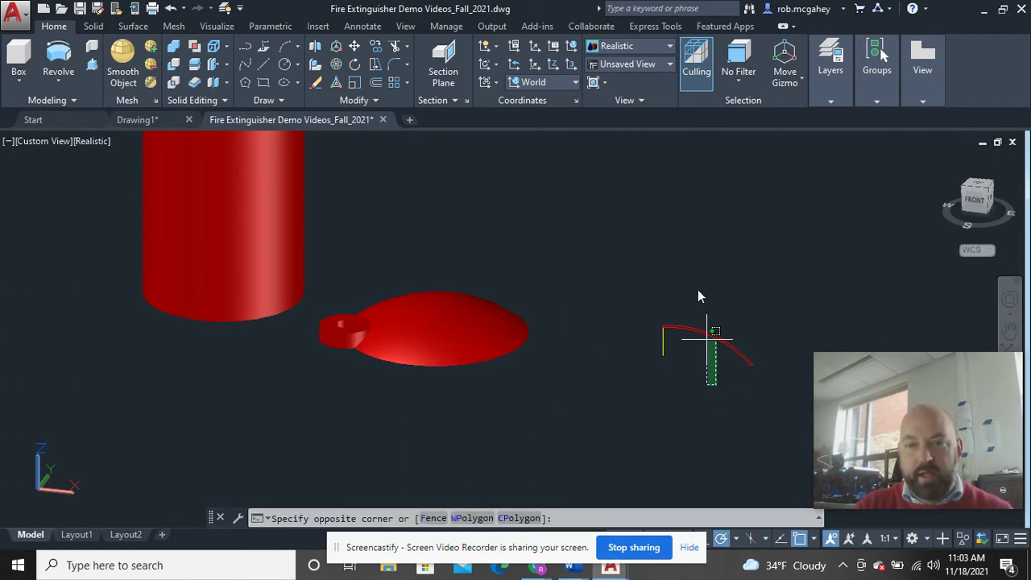
left_click(698, 291)
left_click(59, 58)
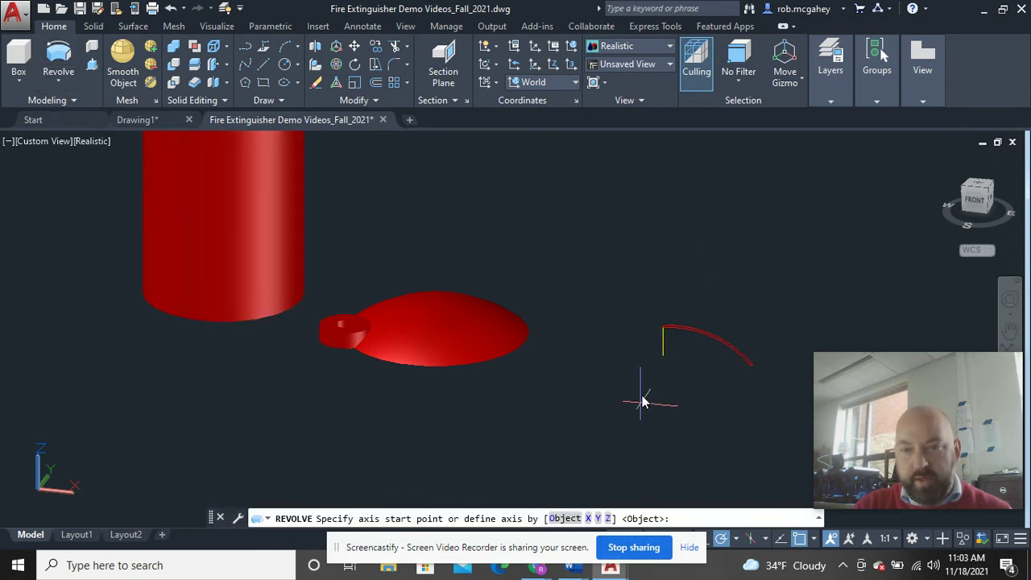
left_click(667, 359)
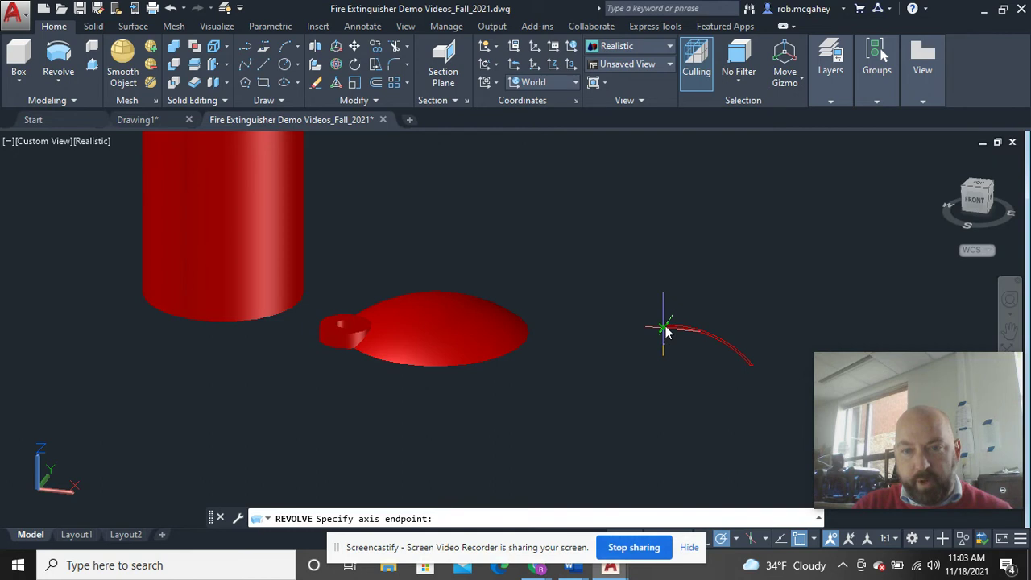
left_click(665, 346)
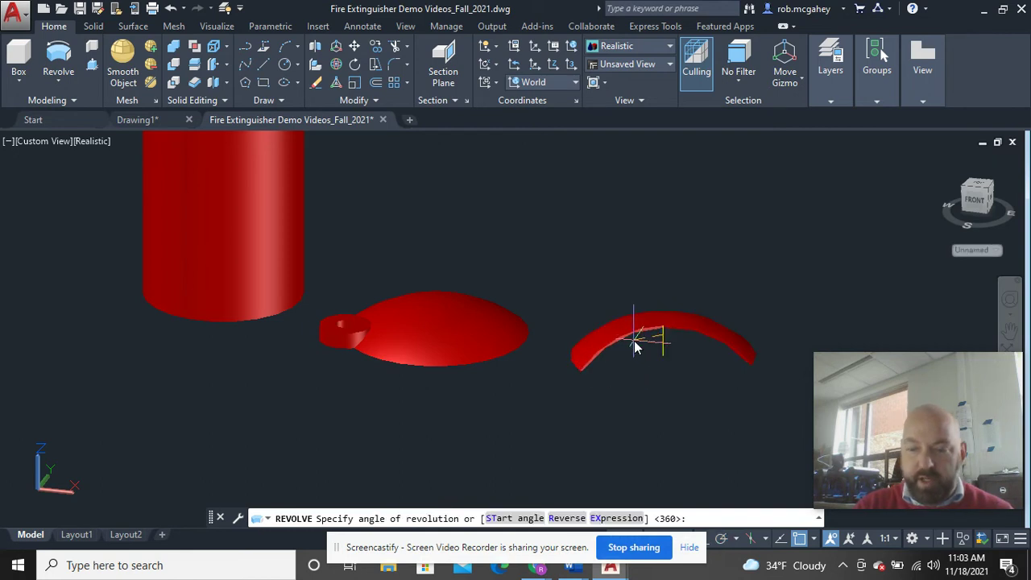
- Complete the right arc's revolve with a 360-degree angle and inspect the dome
type("360")
key("Return")
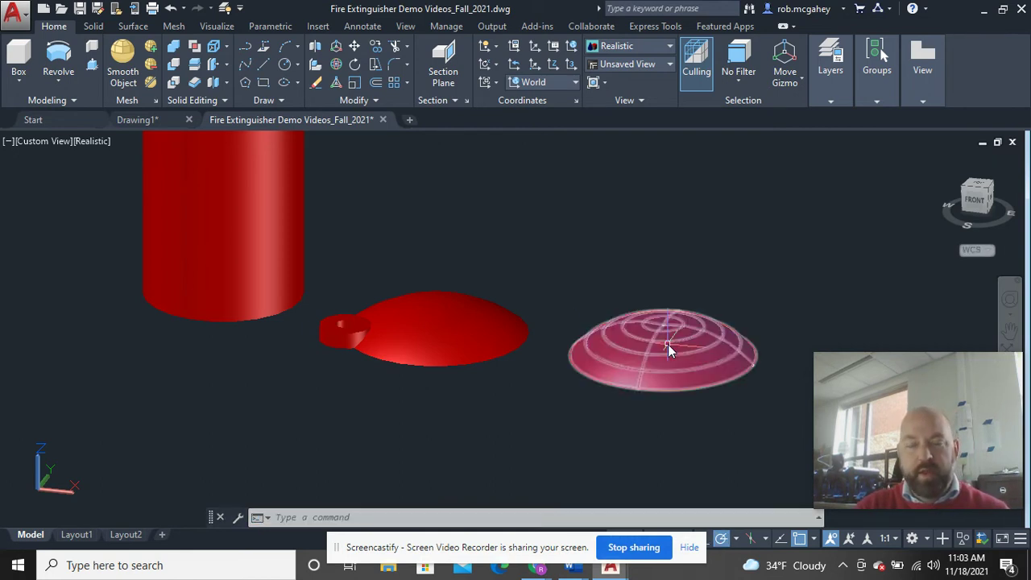
scroll(672, 348, "up", 3)
scroll(675, 353, "down", 3)
middle_click_drag(667, 367, 673, 330, "shift")
scroll(674, 331, "up", 3)
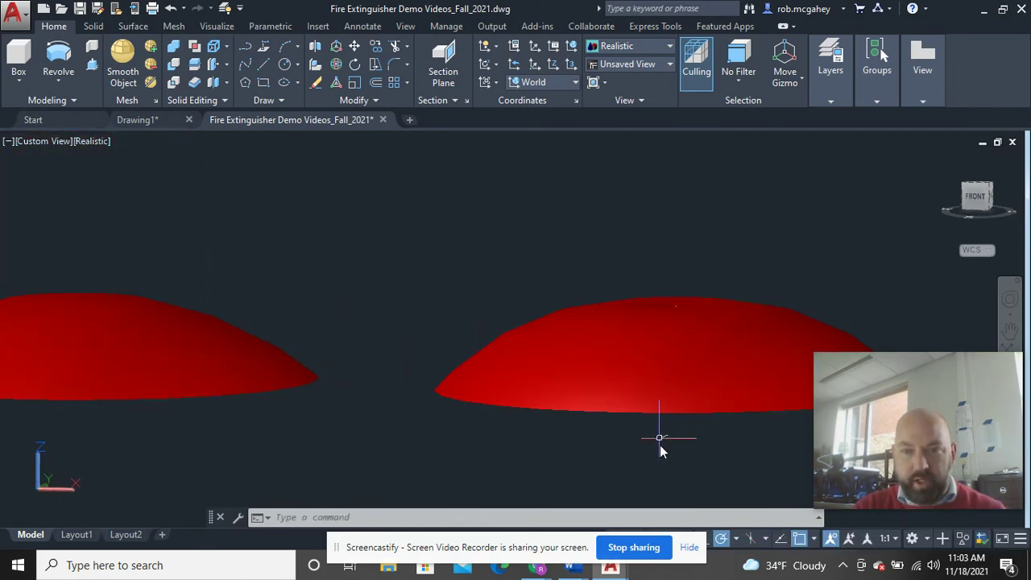
scroll(690, 360, "up", 2)
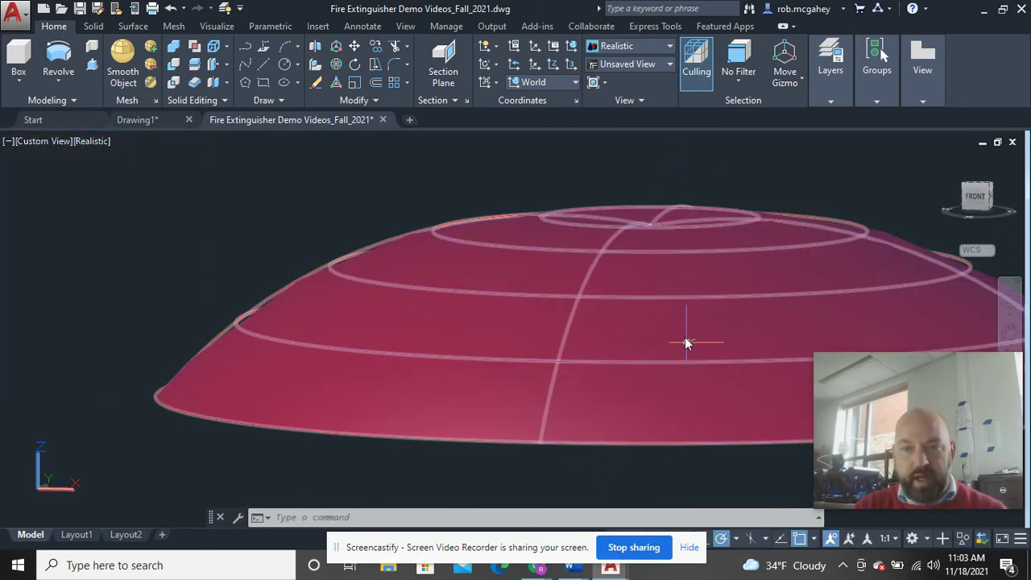
scroll(661, 224, "down", 4)
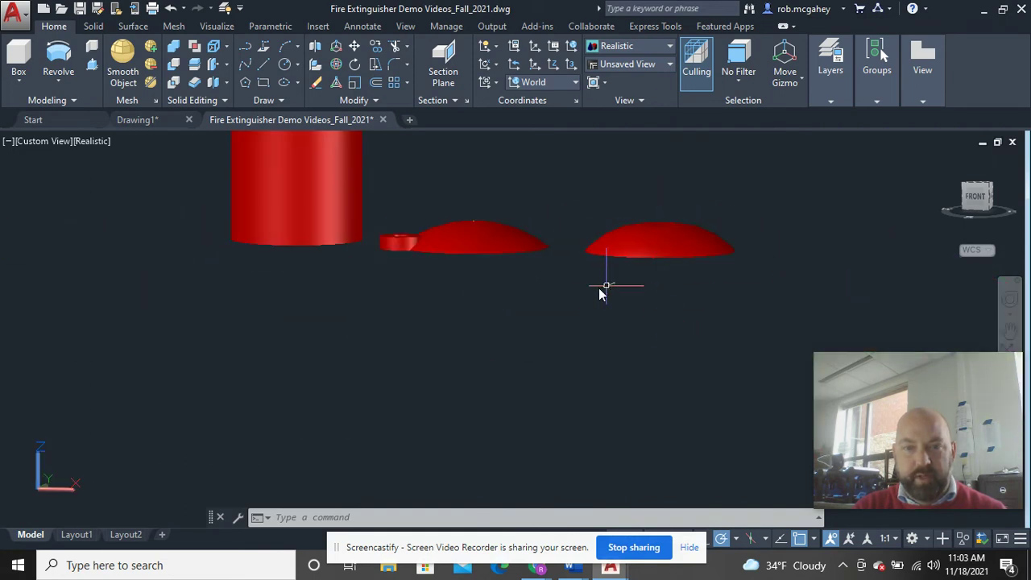
middle_click_drag(603, 287, 596, 347)
- Delete the extra right dome and select the remaining dome
left_click(708, 410)
left_click(661, 291)
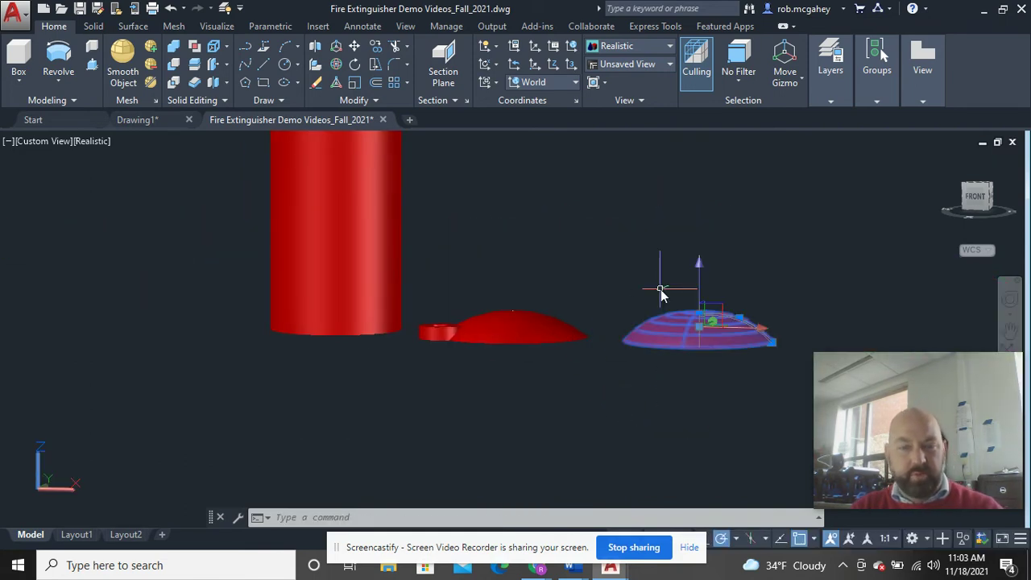
key("Delete")
middle_click_drag(534, 361, 538, 442)
left_click(614, 414)
left_click(551, 280)
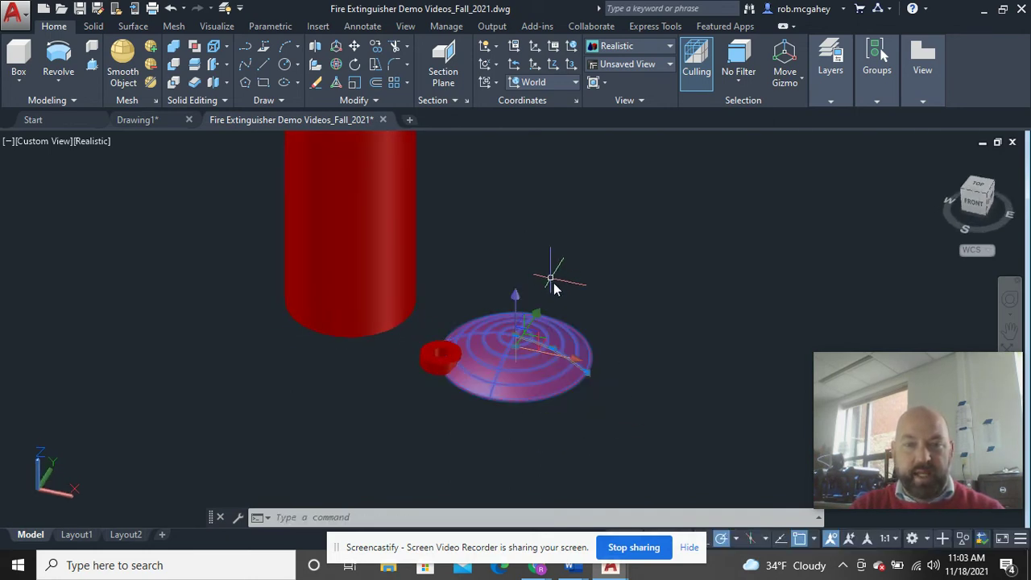
middle_click_drag(608, 420, 593, 329, "shift")
- Select the red dome cap and start moving it from its centre point
left_click(537, 431)
left_click(524, 333)
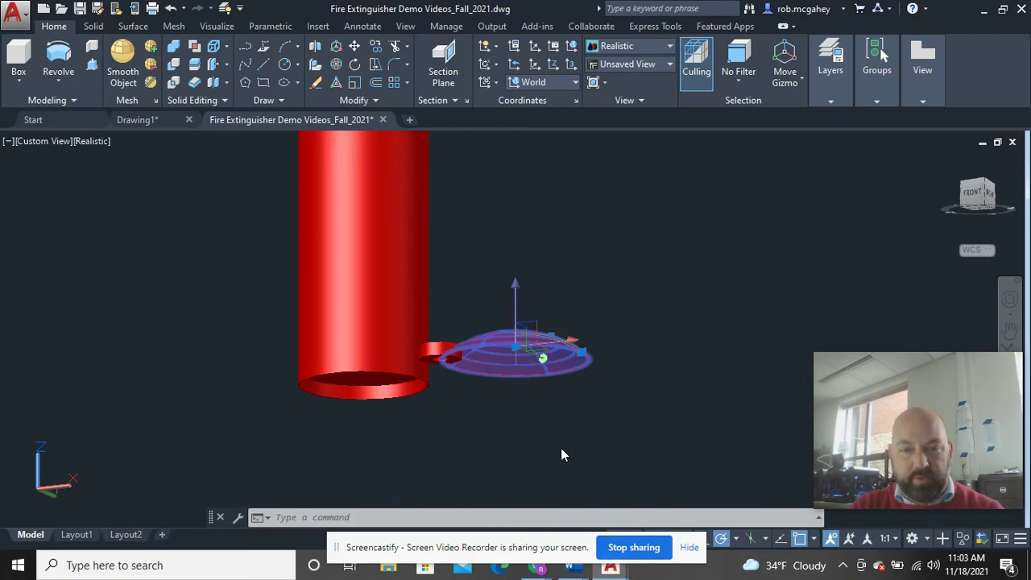
left_click(548, 425)
left_click(508, 306)
right_click(559, 253)
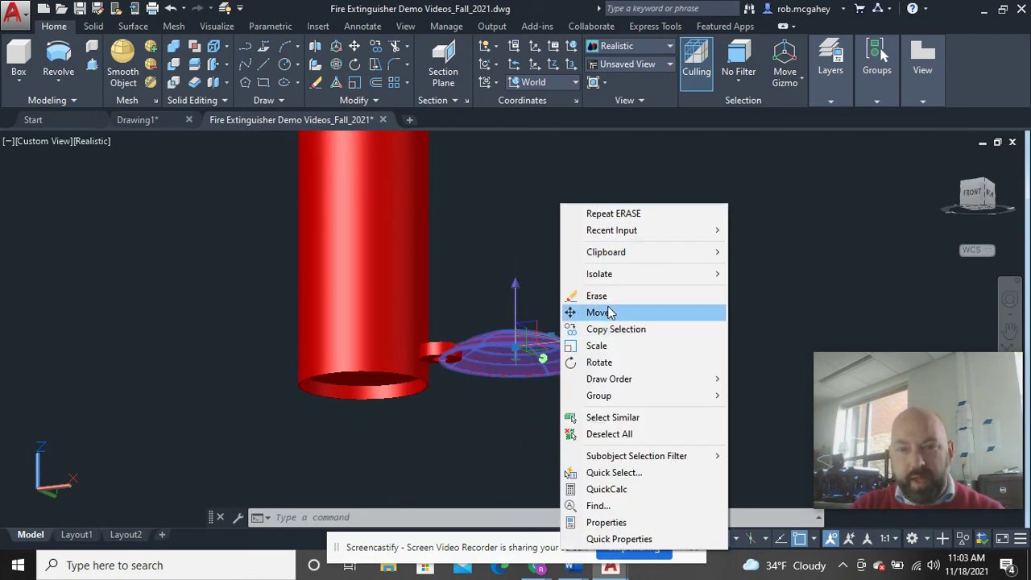
left_click(598, 311)
scroll(497, 294, "up", 5)
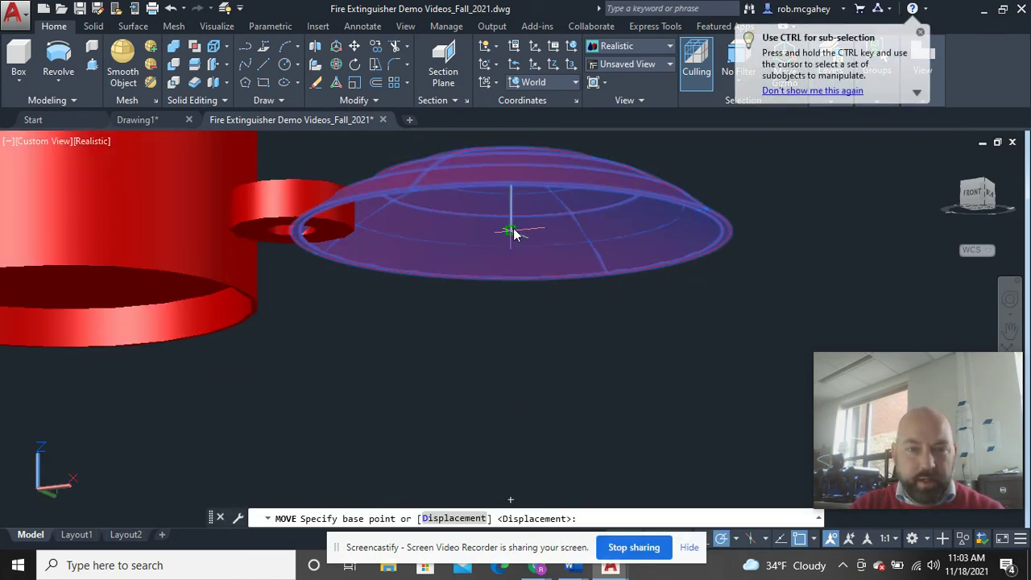
left_click(511, 232)
scroll(569, 240, "down", 5)
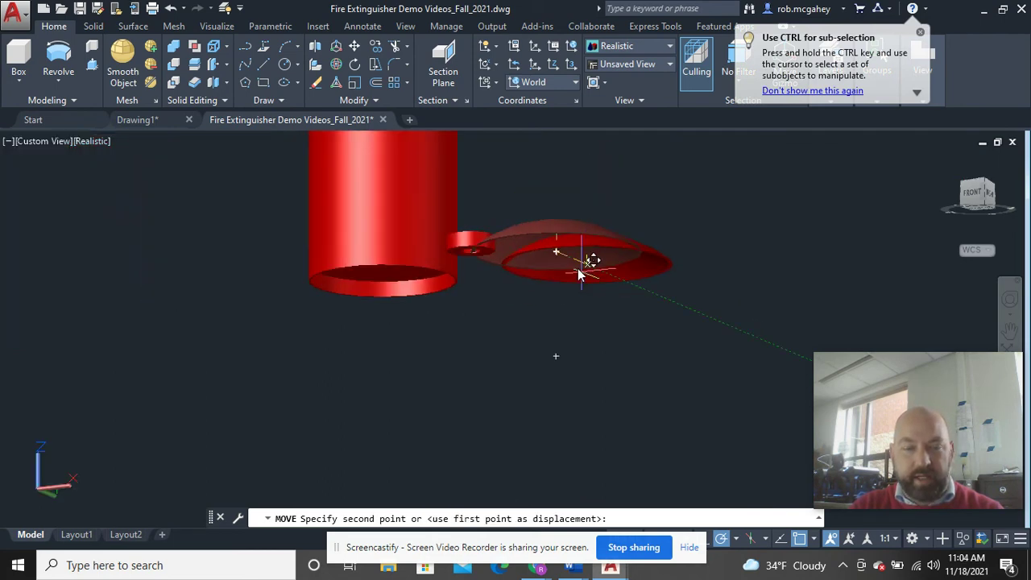
scroll(568, 326, "down", 6)
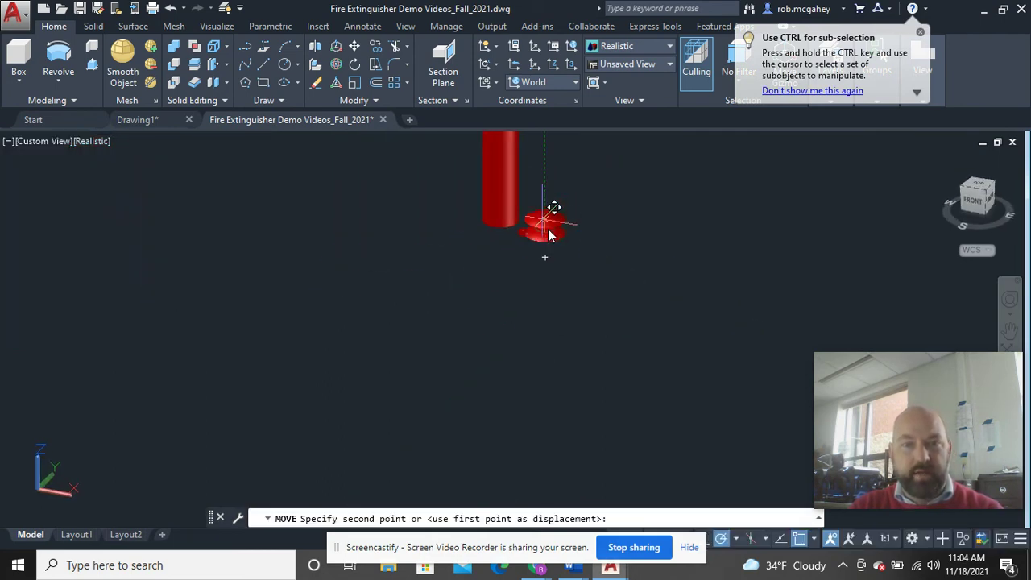
- Place the dome cap centred on the tank cylinder's top and orbit to a side view
middle_click_drag(545, 223, 609, 391)
scroll(570, 297, "up", 3)
scroll(570, 297, "up", 5)
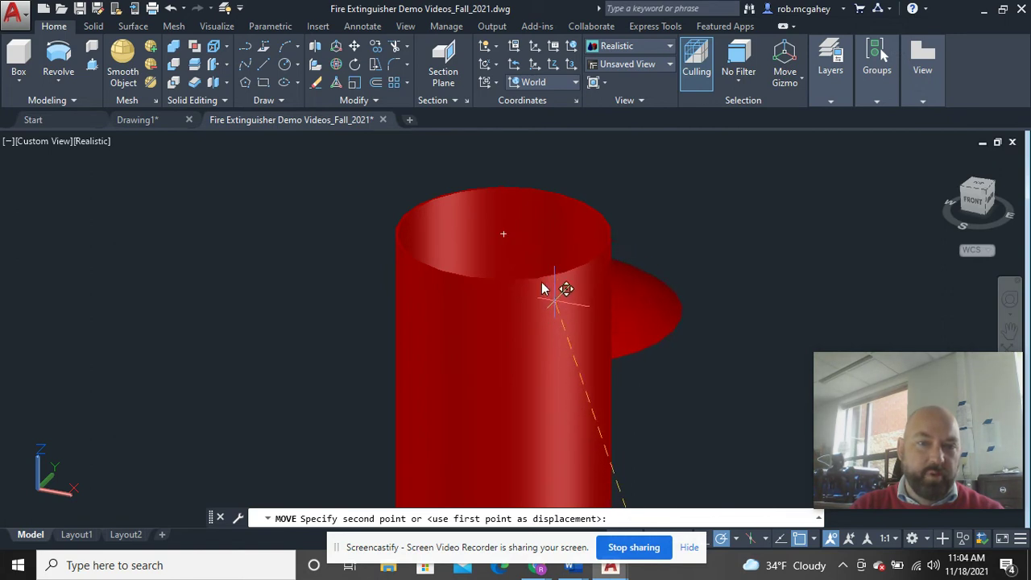
left_click(505, 240)
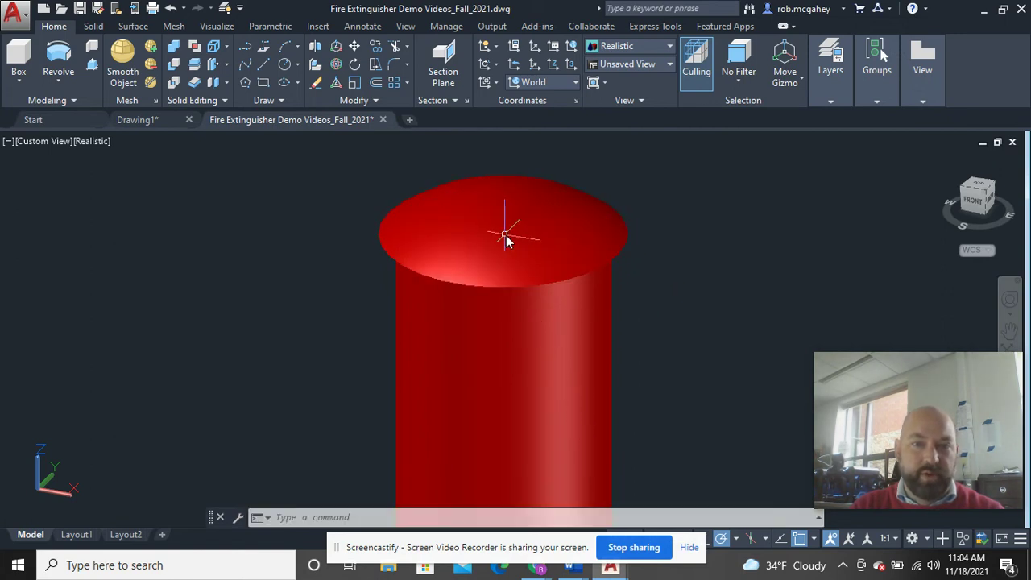
middle_click_drag(658, 396, 656, 327, "shift")
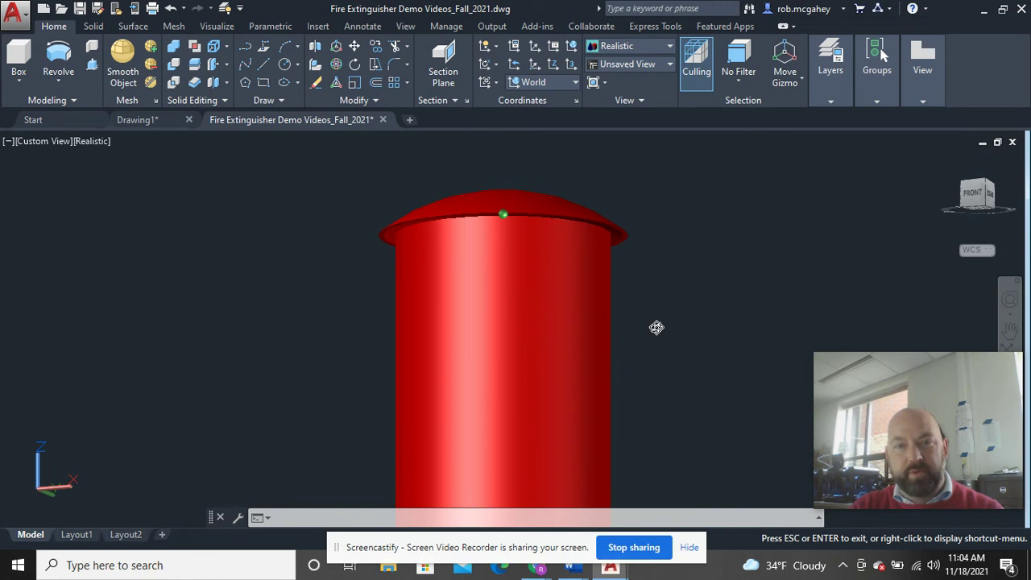
mouse_move(656, 327)
middle_mouse_down("shift")
mouse_move(660, 352)
mouse_move(656, 339)
middle_mouse_up("shift")
scroll(627, 258, "down", 5)
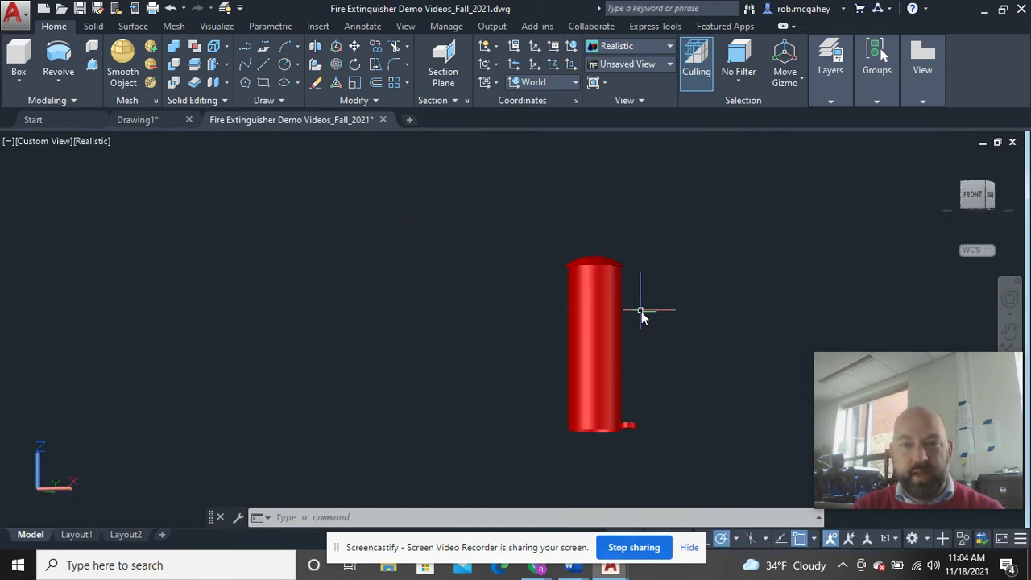
scroll(643, 312, "up", 5)
- Orbit to show the whole extinguisher with the small ring beside its base
middle_click_drag(559, 311, 575, 352, "shift")
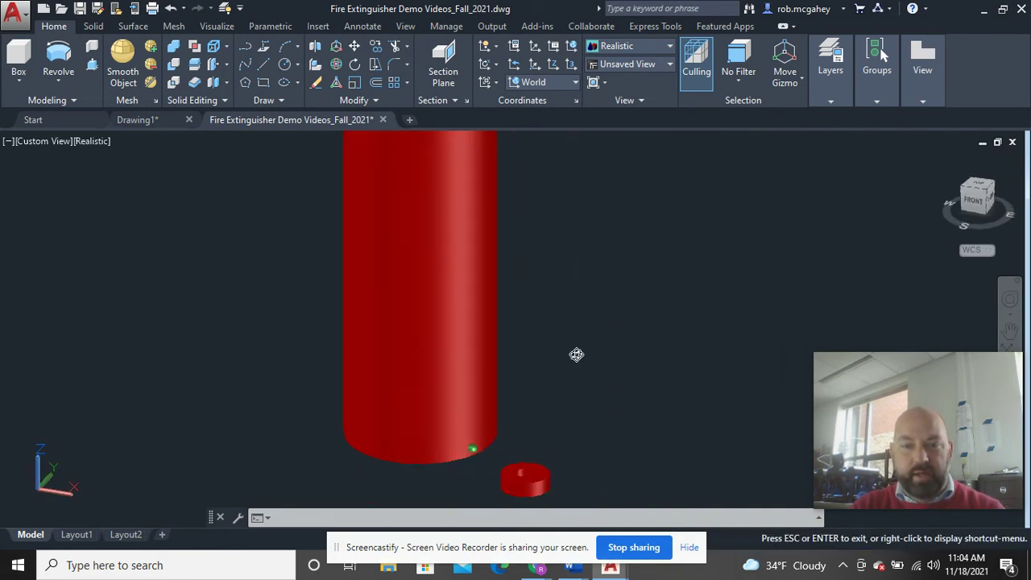
scroll(553, 284, "down", 5)
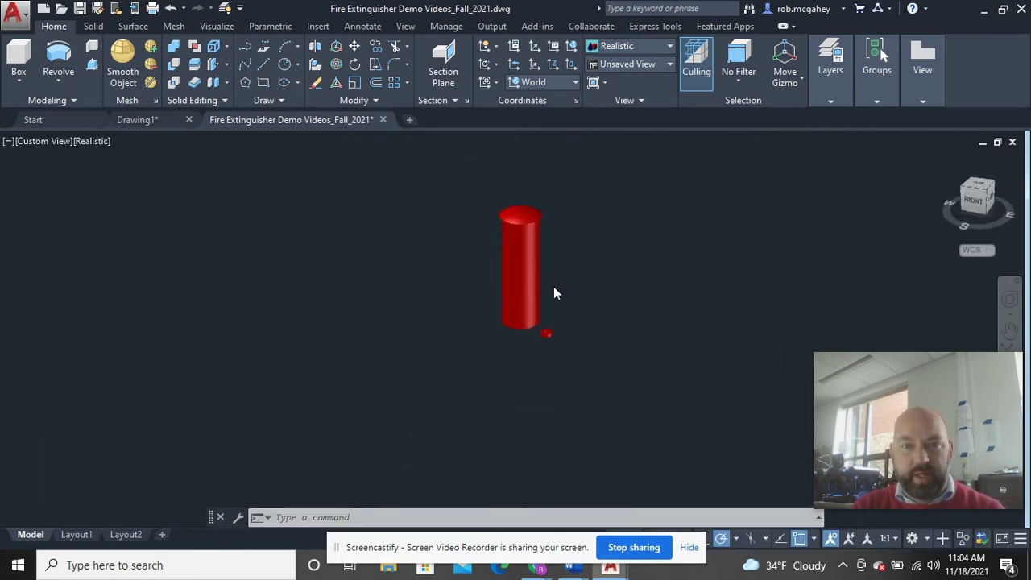
scroll(565, 364, "up", 3)
middle_click_drag(564, 349, 535, 258, "shift")
left_click(500, 206, "ctrl")
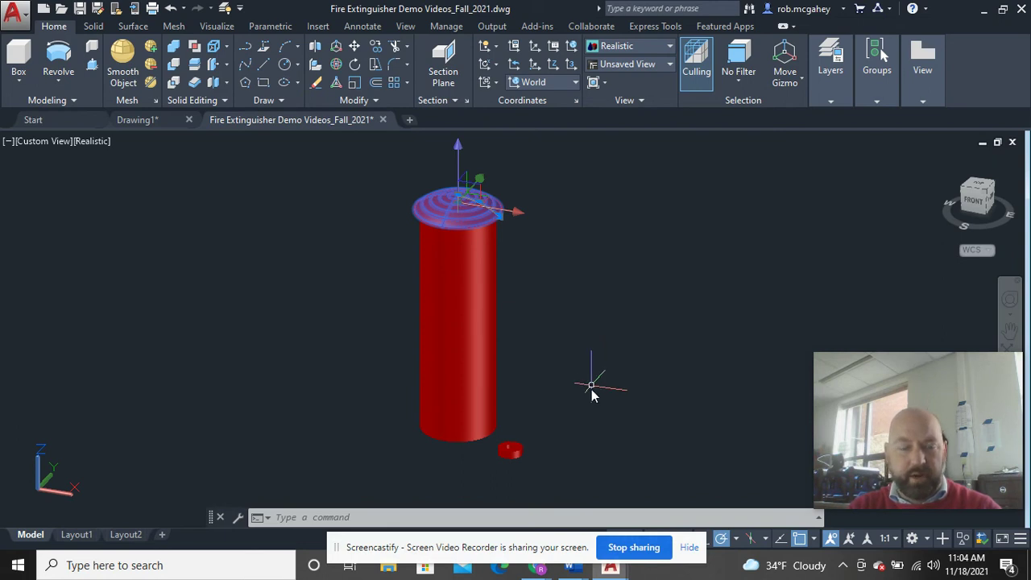
key("Escape")
- Window-select the small ring and start moving it from its centre point
left_click(549, 483)
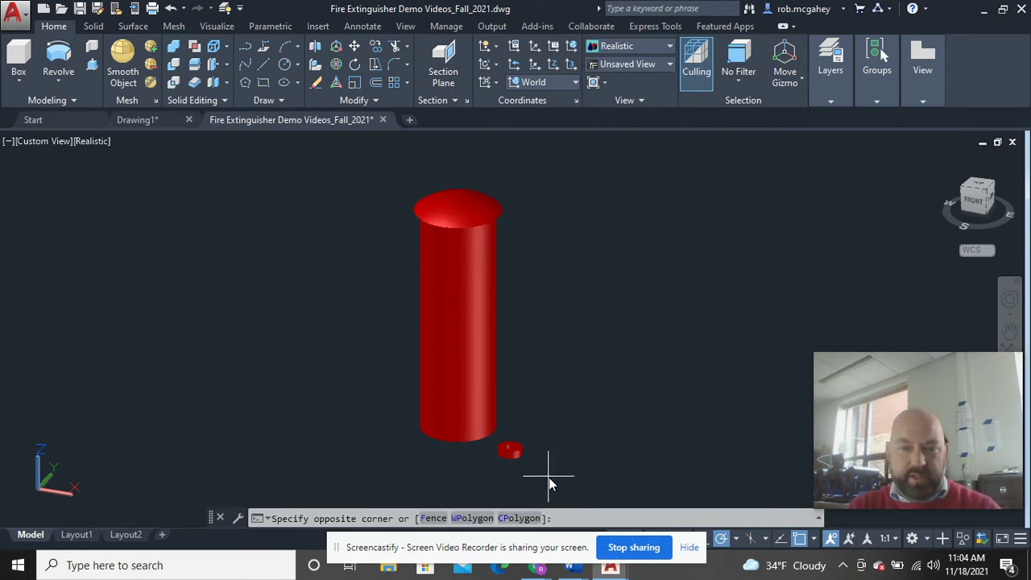
left_click(510, 463)
right_click(538, 336)
left_click(596, 291)
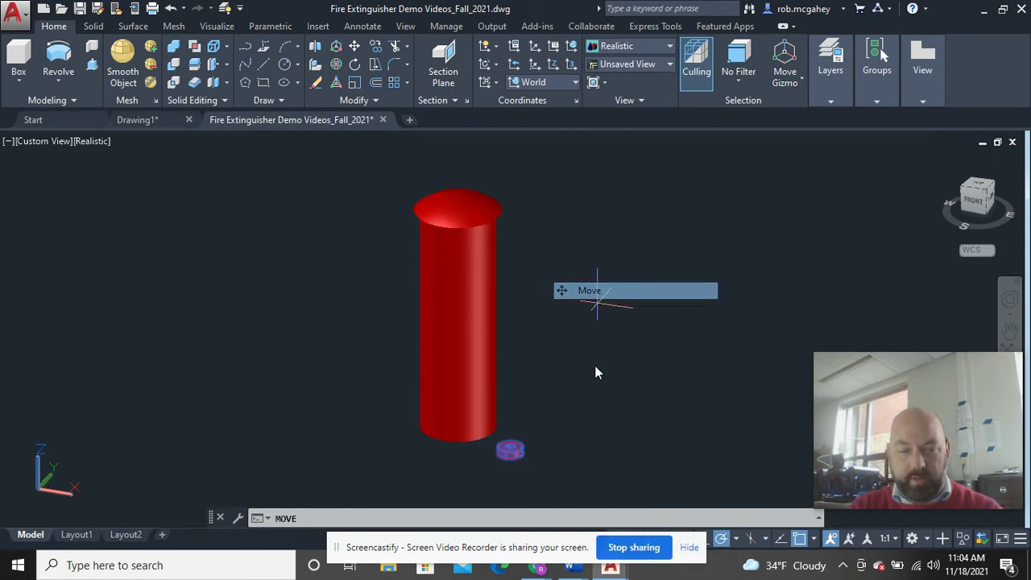
scroll(548, 416, "up", 5)
middle_click_drag(552, 425, 498, 385, "shift")
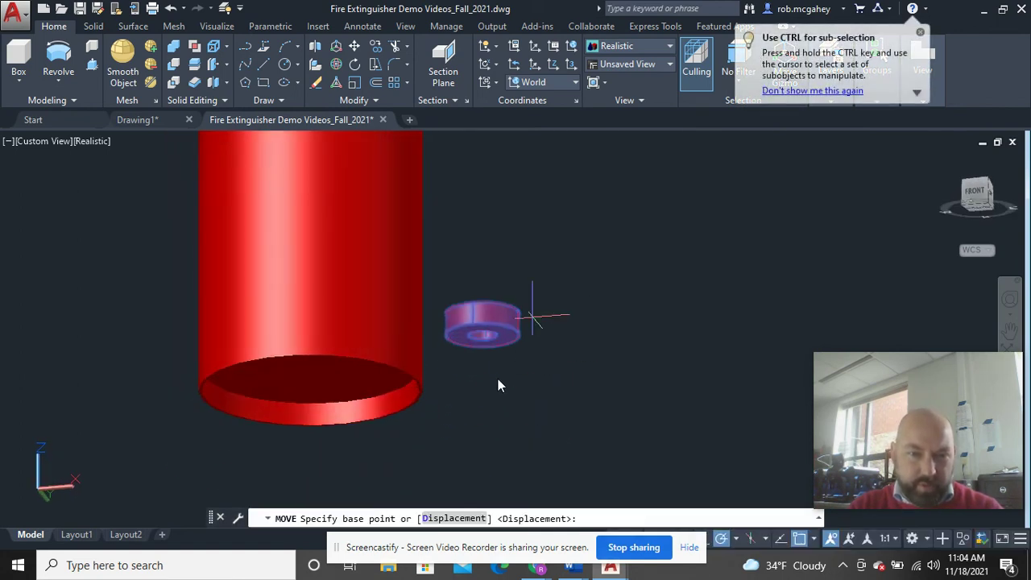
left_click(484, 337)
scroll(517, 322, "down", 8)
- Drop the ring at the centre of the tank's top, viewed from above
middle_click_drag(534, 295, 559, 322, "shift")
scroll(561, 320, "up", 4)
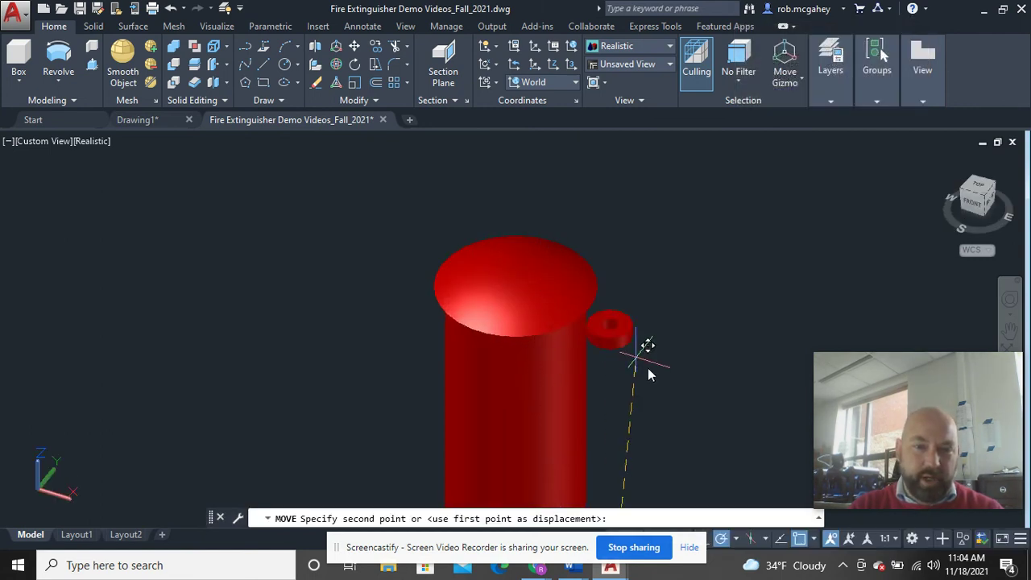
left_click(516, 288)
middle_click_drag(548, 345, 609, 230, "shift")
right_click(610, 231)
- Cancel the repeated move, select the dome, and switch the display to X-ray
left_click(624, 239)
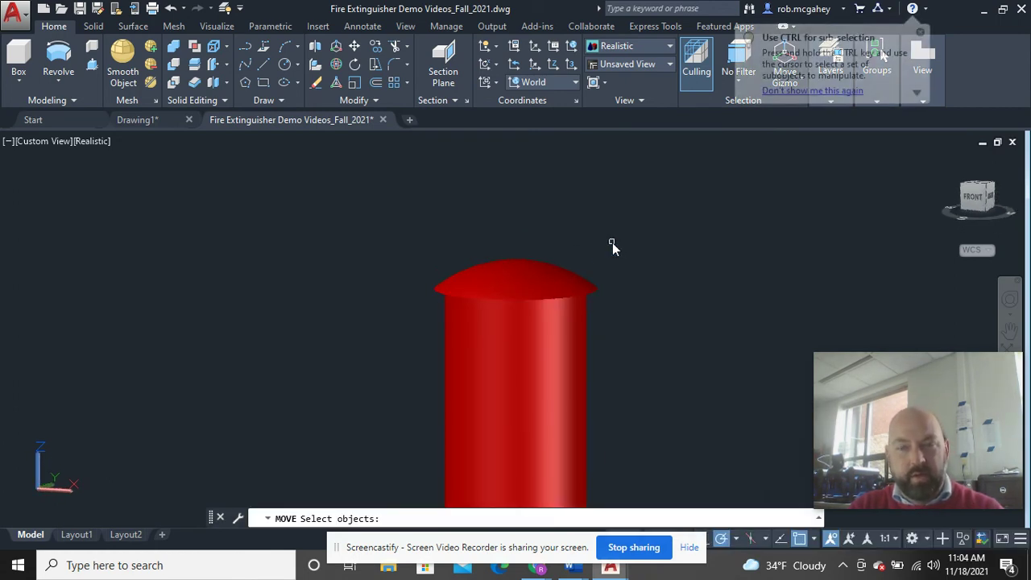
key("Escape")
left_click(582, 292)
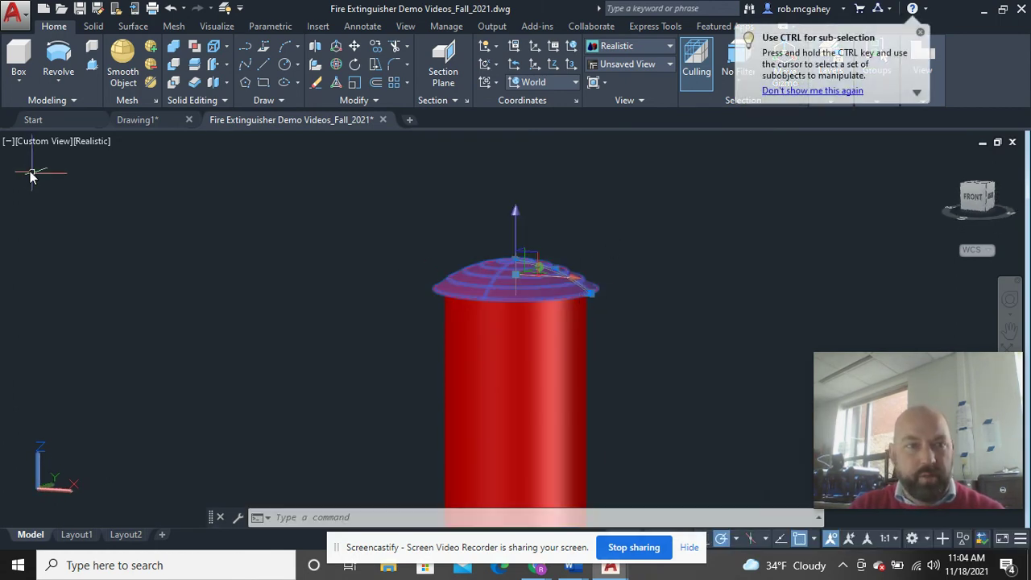
left_click(81, 143)
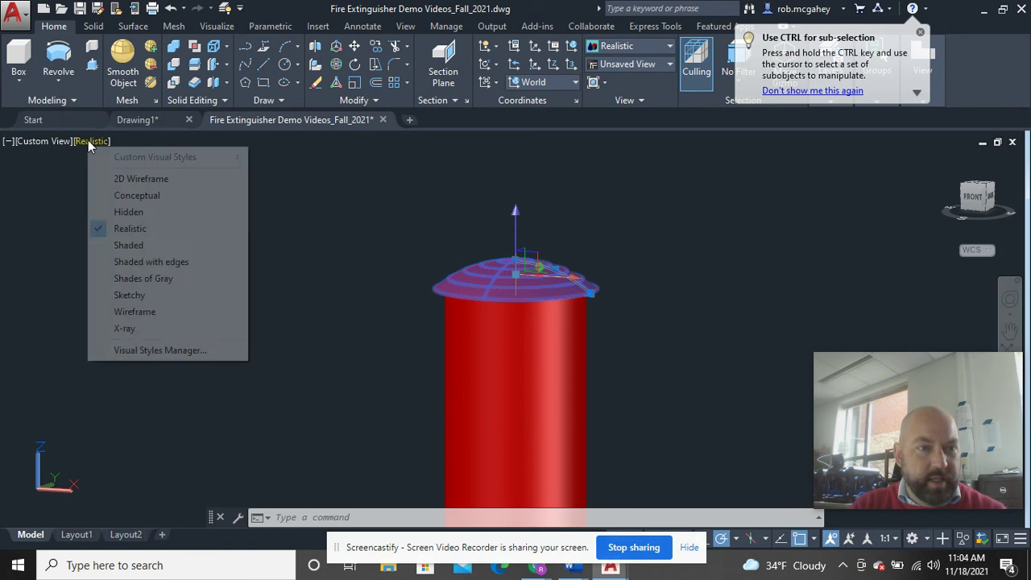
left_click(124, 329)
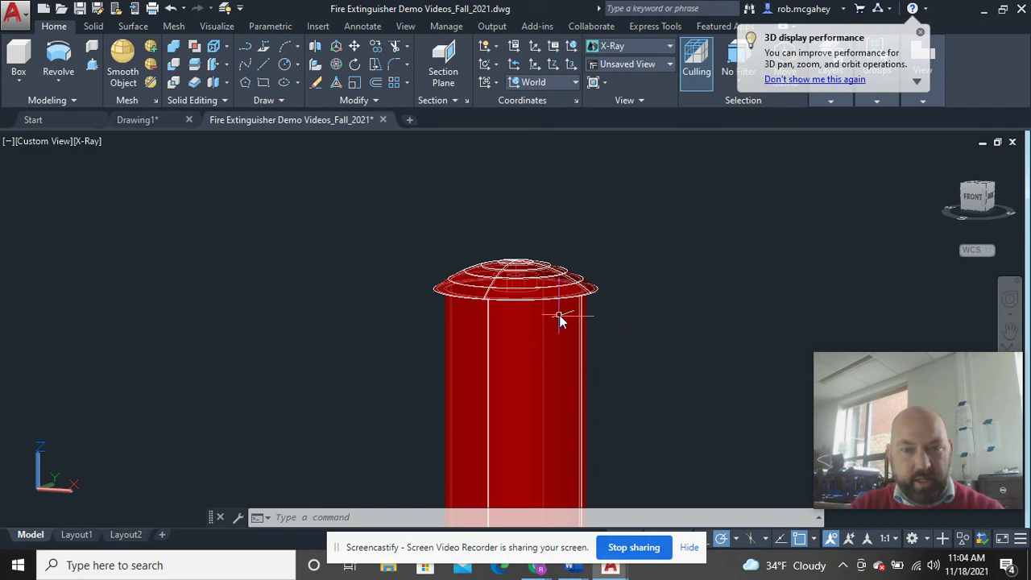
- Zoom to the dome and switch to 2D Wireframe to reveal the buried ring
scroll(559, 314, "up", 5)
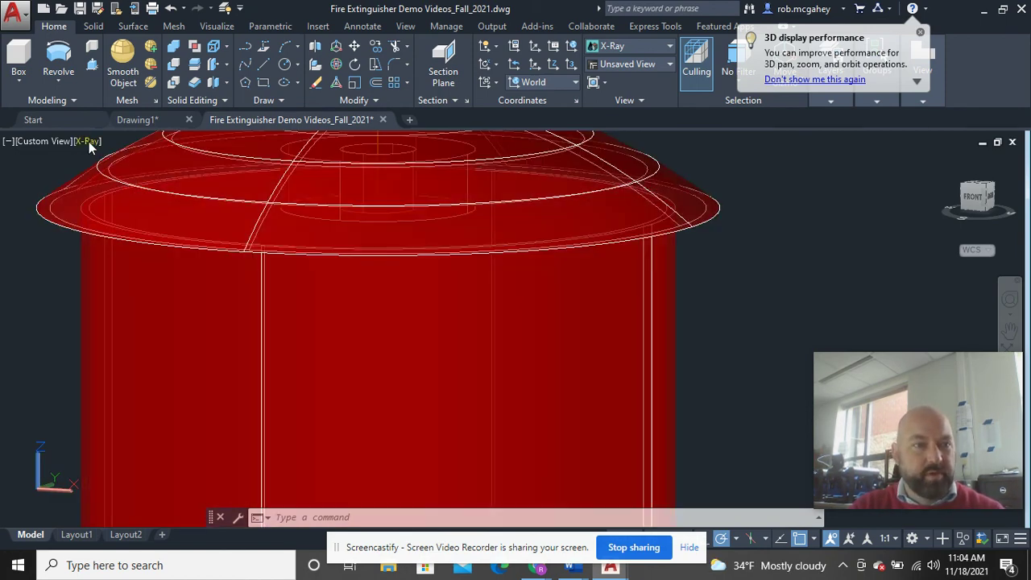
left_click(88, 142)
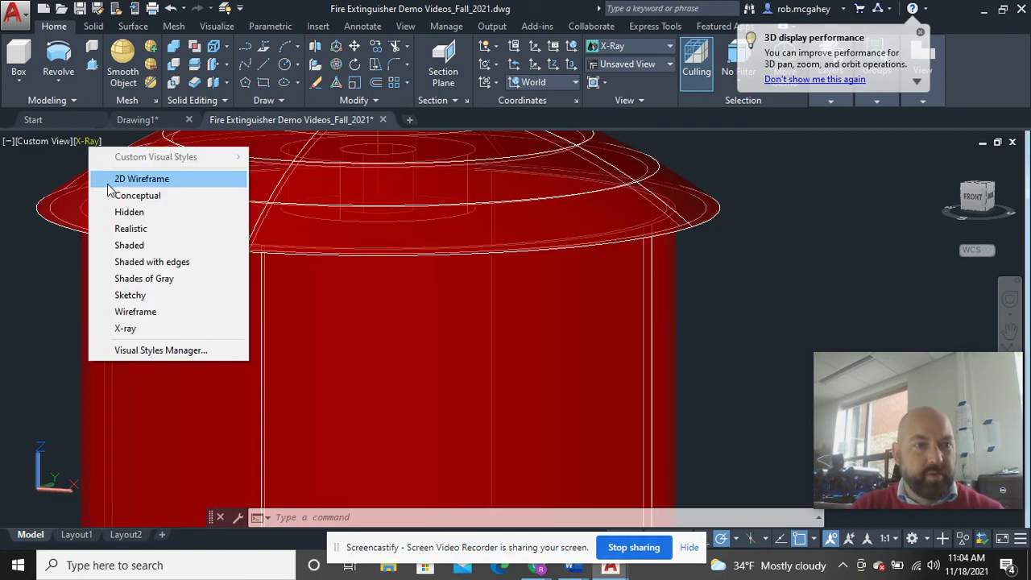
left_click(113, 176)
- Move the neck ring from its bottom centre up to the dome's apex using a Nearest snap
left_click(409, 223)
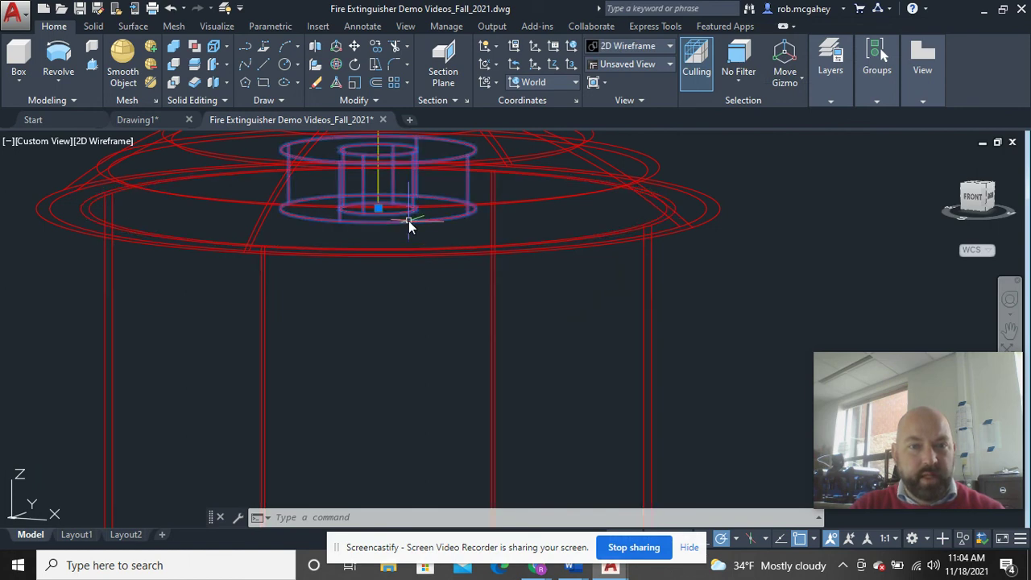
right_click(410, 224)
left_click(451, 292)
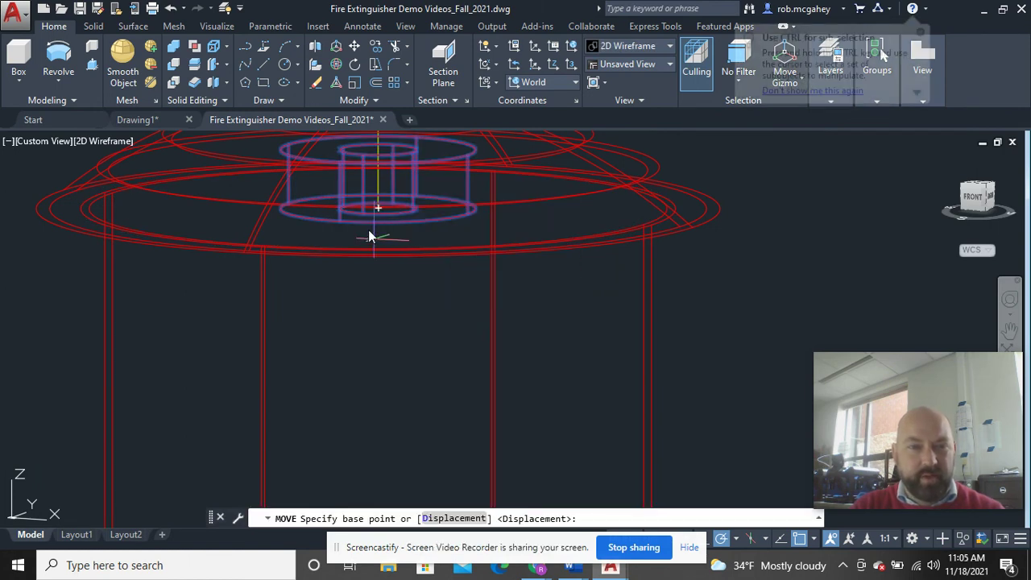
left_click(377, 205)
middle_click_drag(378, 171, 388, 294, "shift")
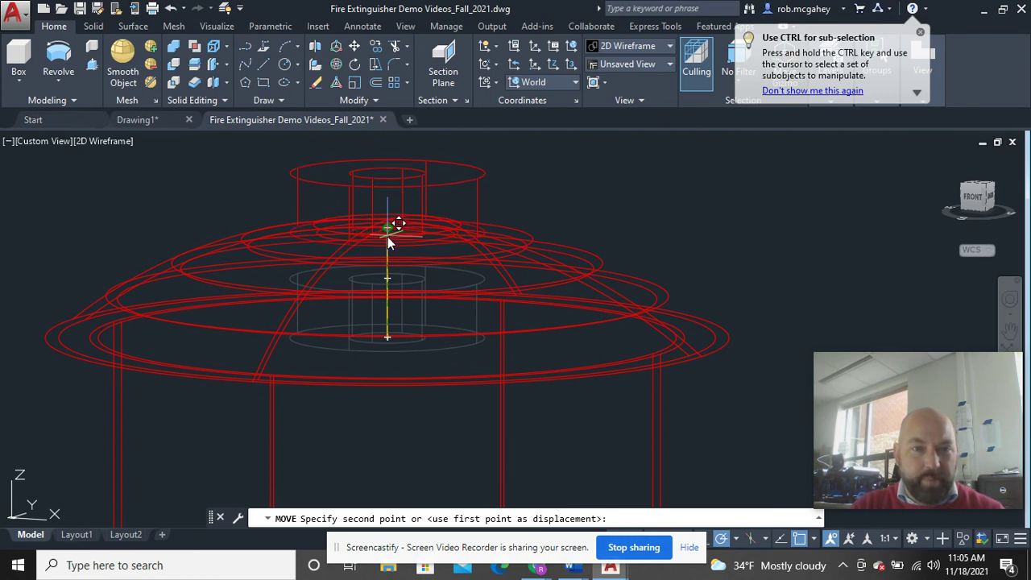
right_click(387, 253, "shift")
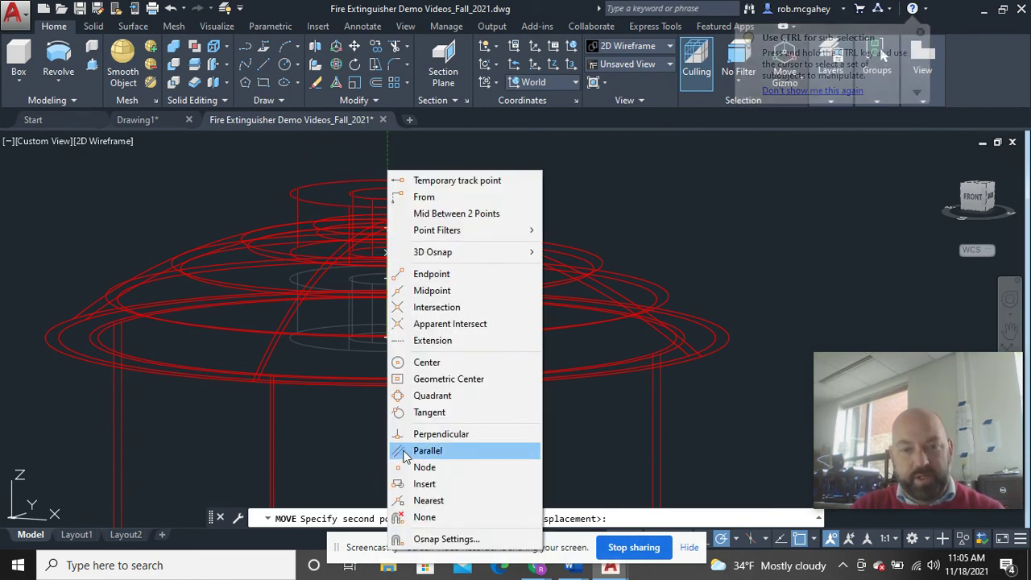
left_click(428, 500)
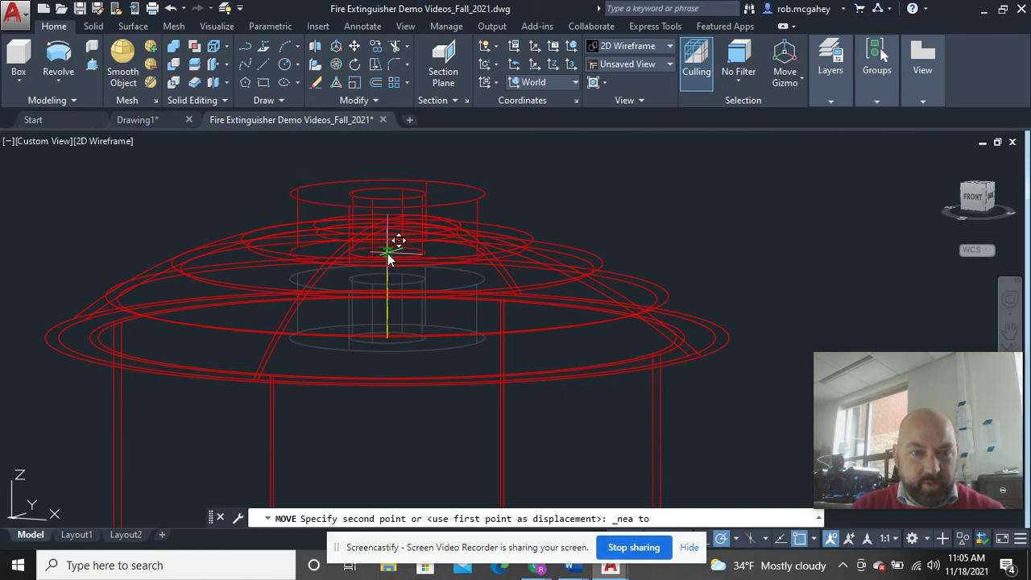
left_click(387, 244)
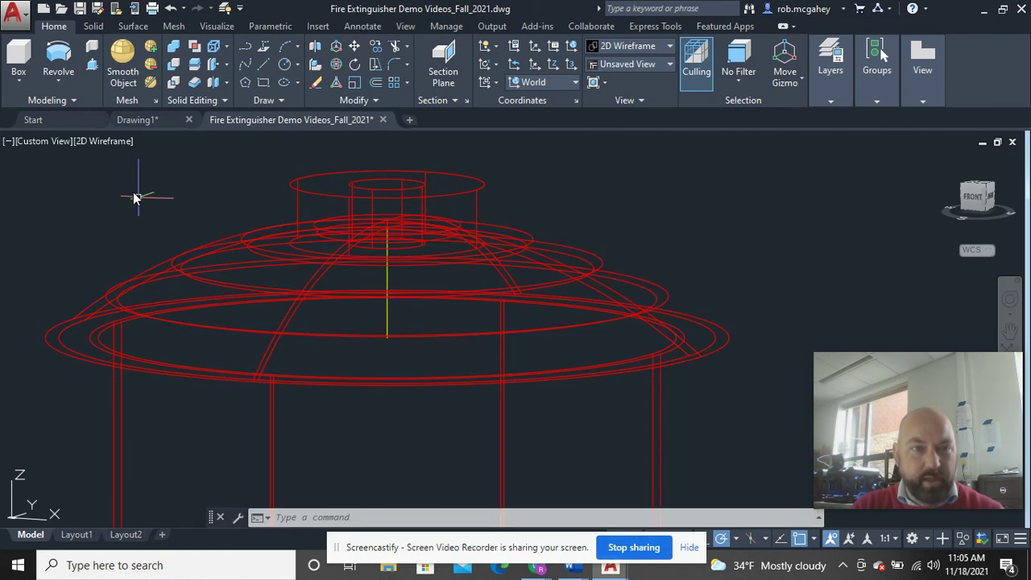
left_click(107, 141)
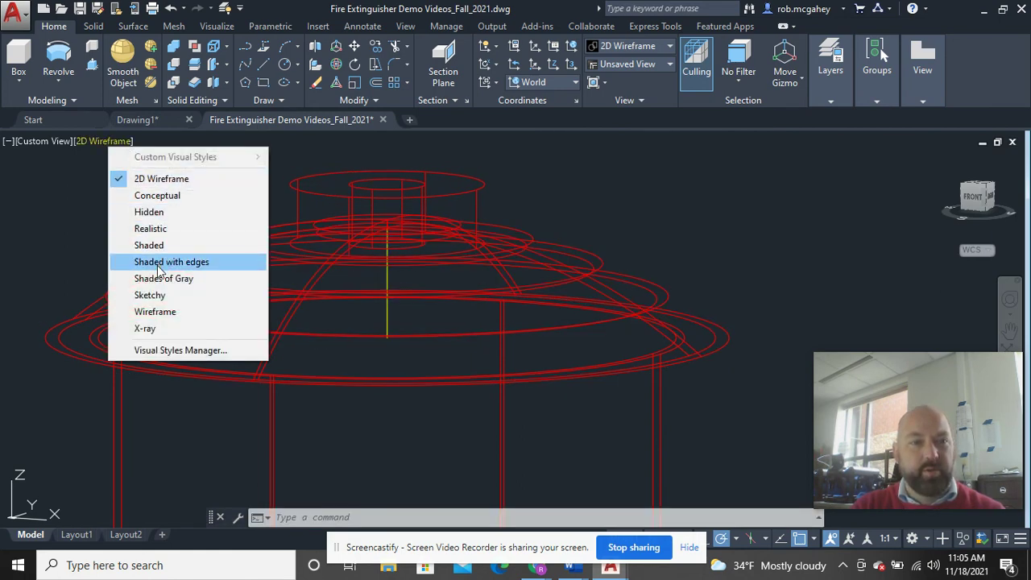
- Switch to Realistic shading and inspect the red tank with its dome and neck ring
left_click(164, 230)
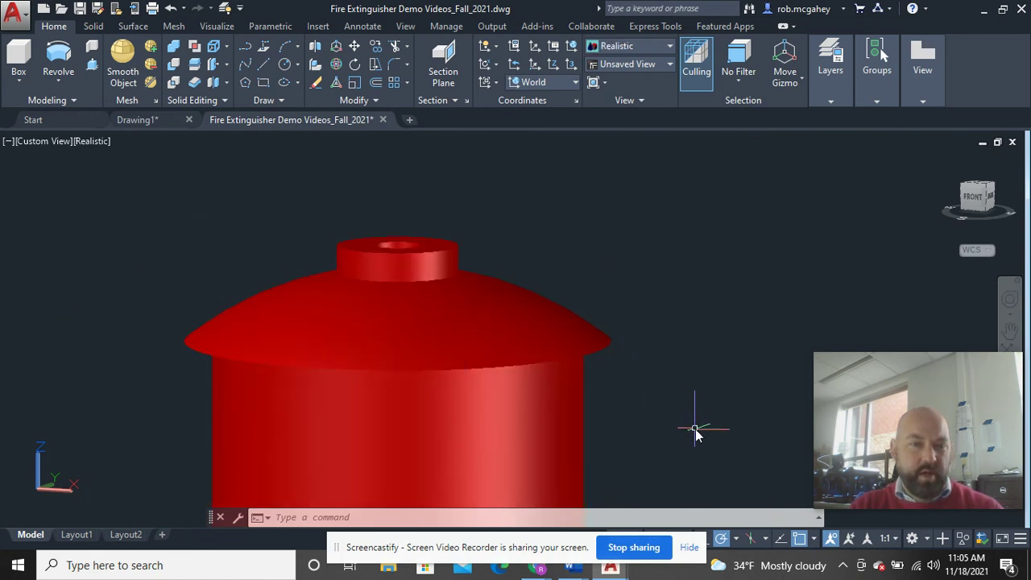
middle_click_drag(697, 434, 702, 457, "shift")
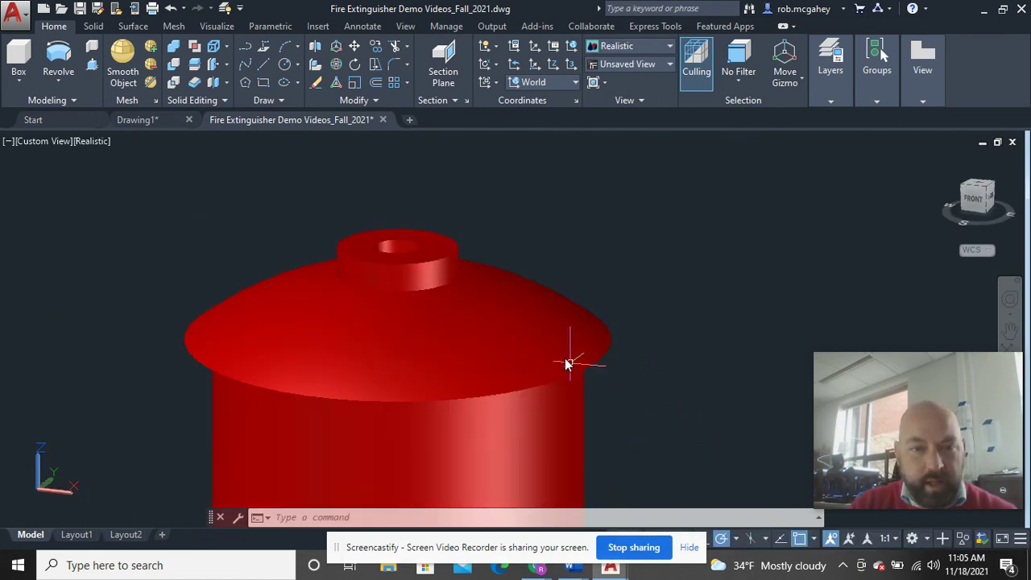
scroll(730, 316, "down", 5)
middle_click_drag(684, 373, 607, 352)
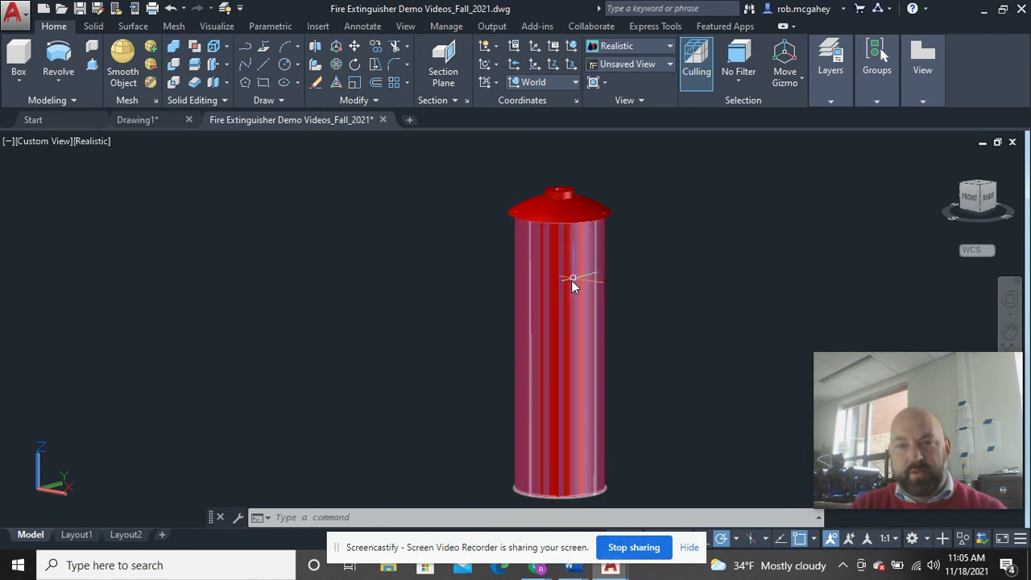
scroll(612, 301, "up", 3)
middle_click_drag(612, 301, 526, 449)
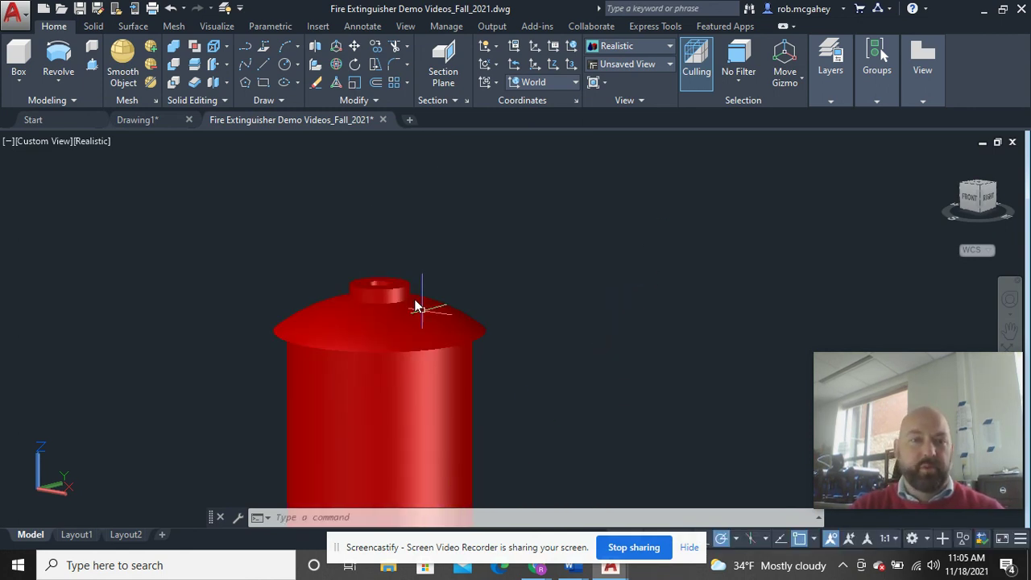